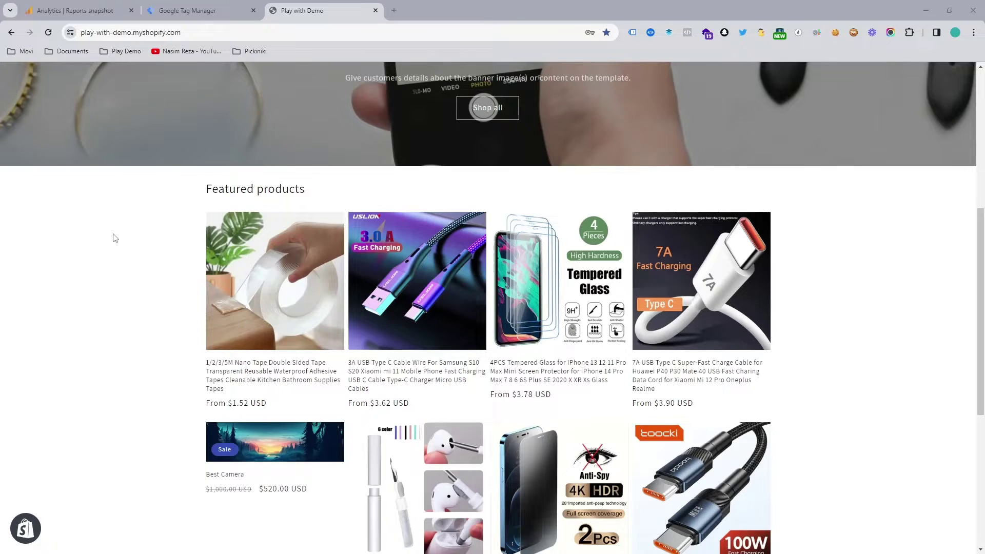
# Look over the Shopify demo store's home page, including its welcome banner and featured products
pyautogui.scroll(4, 115, 237)
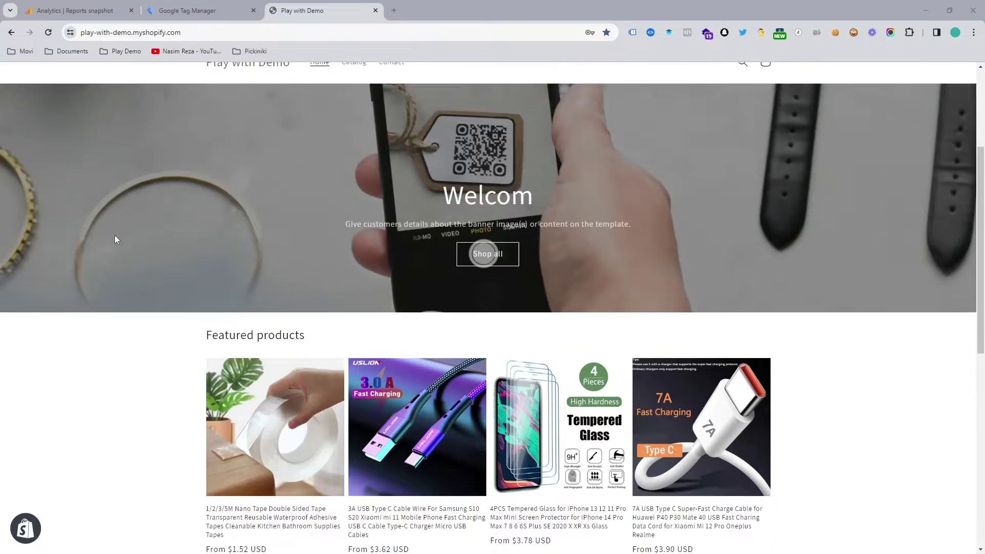
pyautogui.scroll(-9, 332, 255)
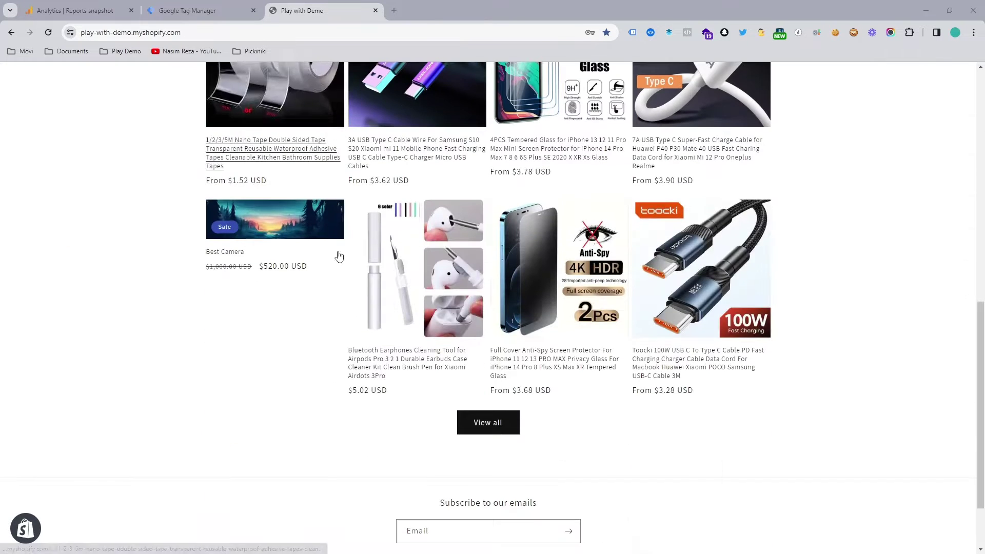
pyautogui.moveTo(981, 334); pyautogui.dragTo(982, 170)
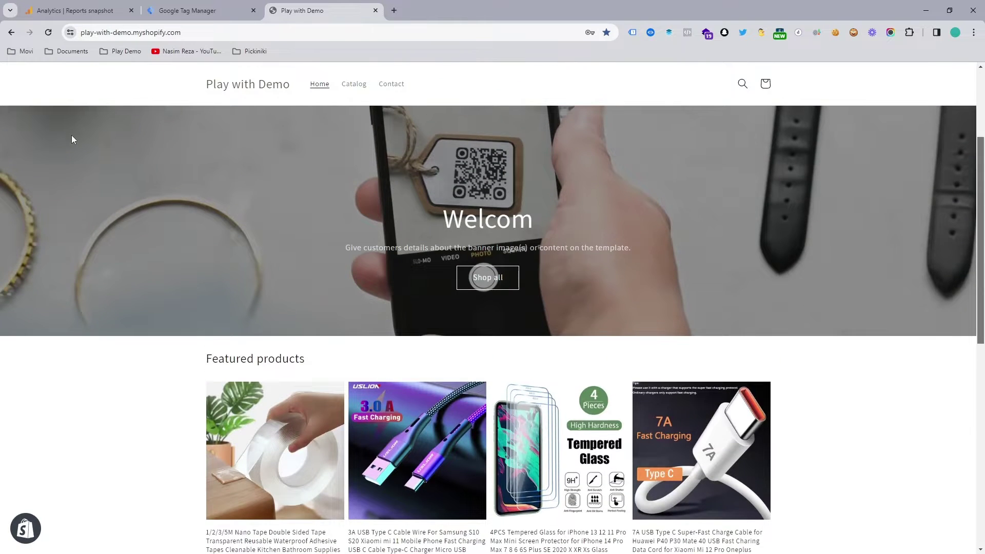
pyautogui.click(229, 10)
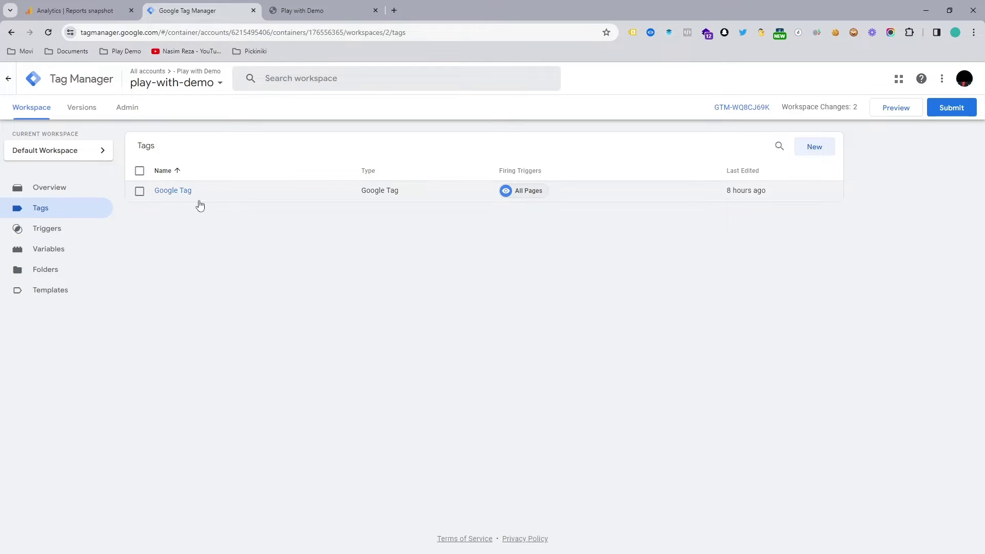
pyautogui.click(319, 5)
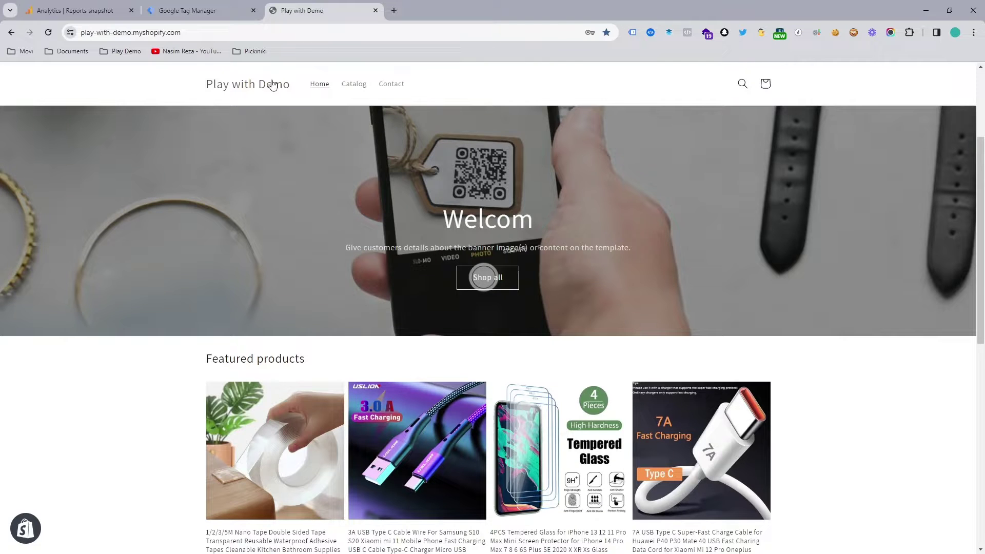
# Open the Google Tag in the Tag Manager workspace to check its Tag ID and firing trigger
pyautogui.hotkey('ctrl', 'shift', 'Tab')
pyautogui.click(190, 190)
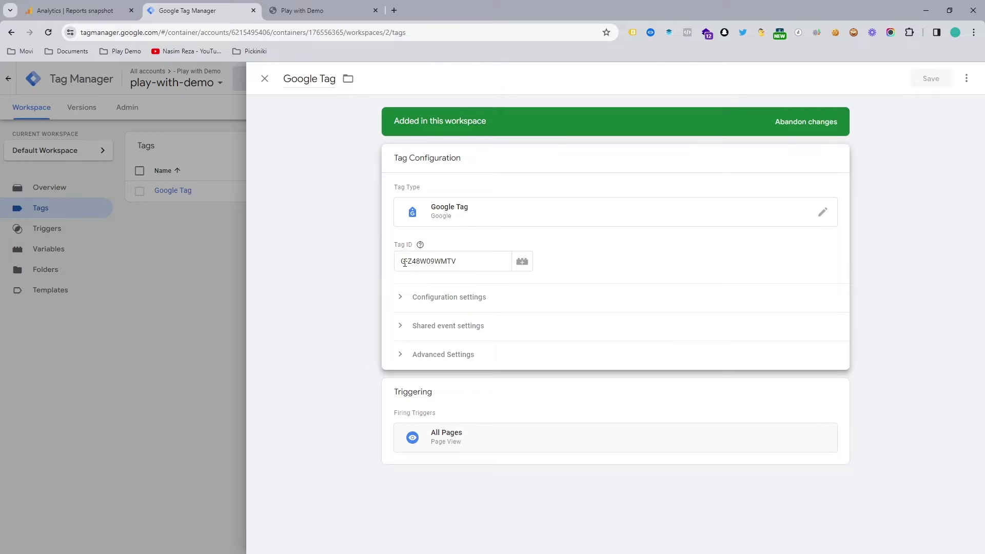
pyautogui.moveTo(420, 245)
# Switch to Google Analytics and open the demo test web stream's details to check its measurement ID
pyautogui.click(107, 5)
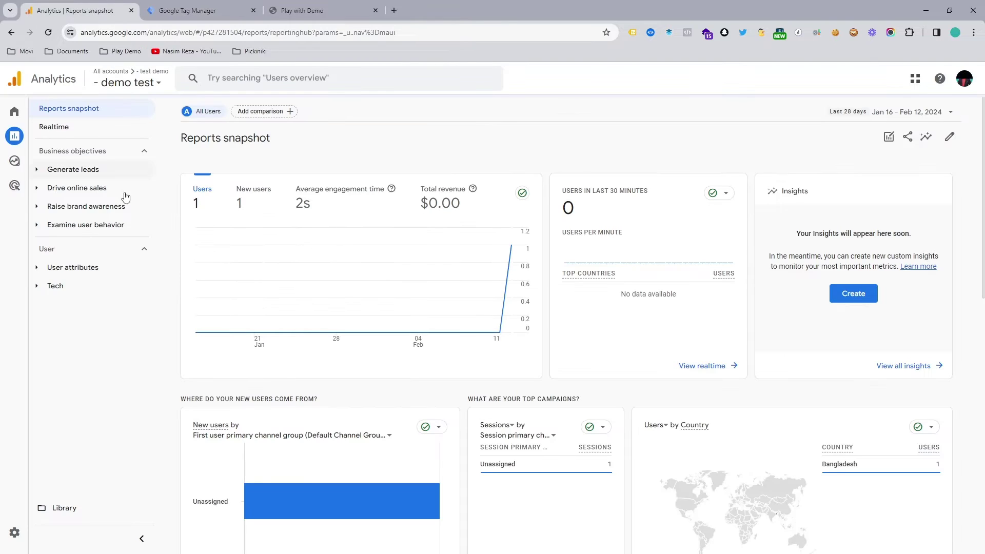
pyautogui.click(18, 533)
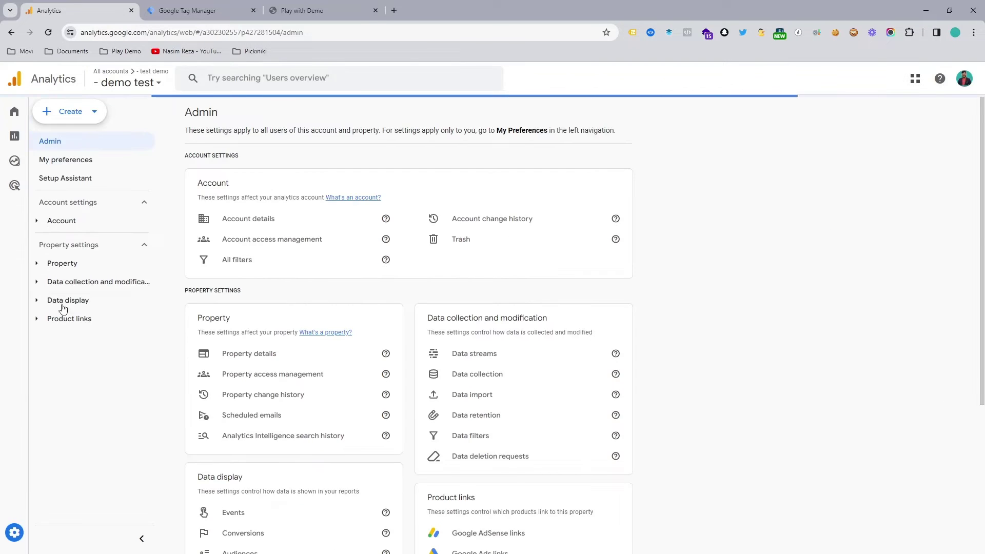
pyautogui.click(34, 283)
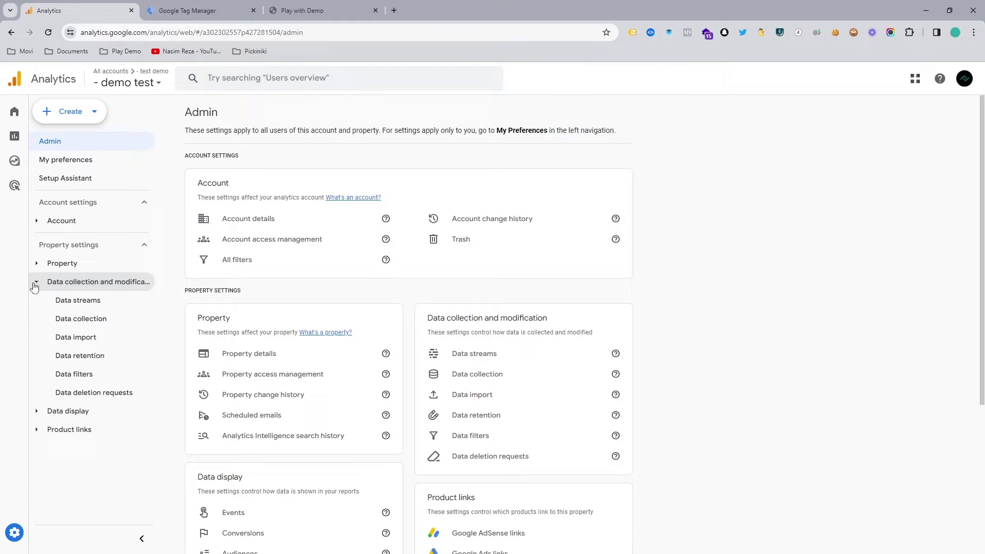
pyautogui.click(72, 306)
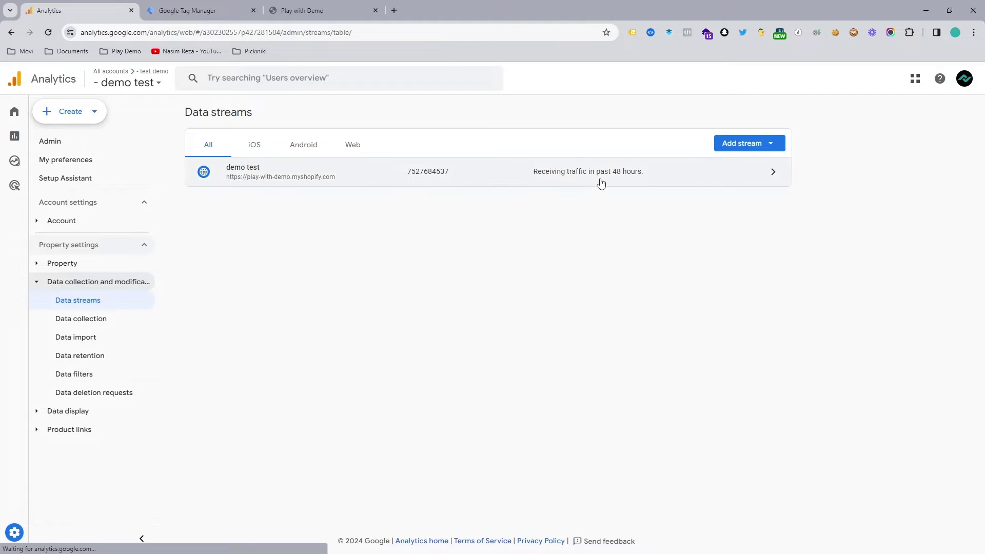
pyautogui.click(600, 183)
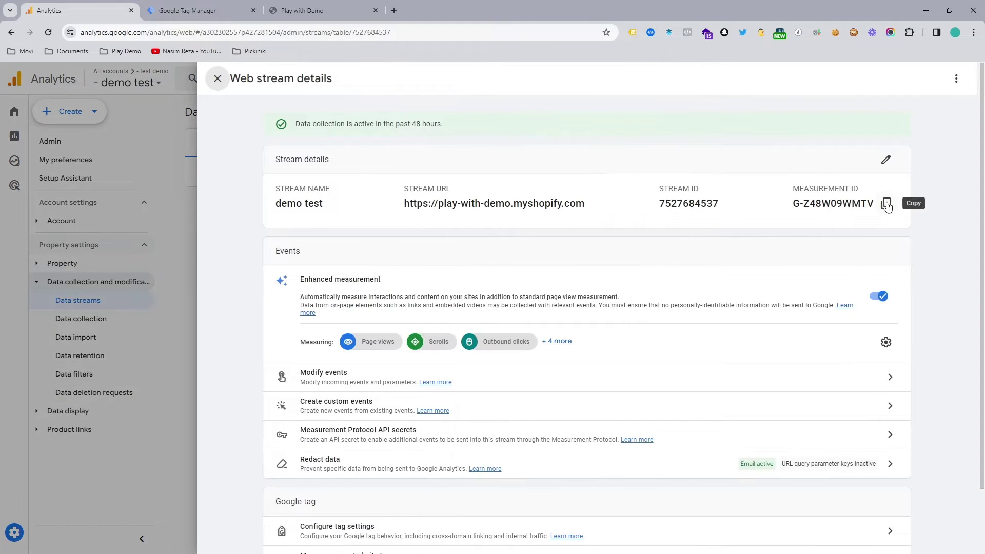
# Return to Google Tag Manager, close the Google Tag and copy the container's head installation snippet
pyautogui.click(181, 6)
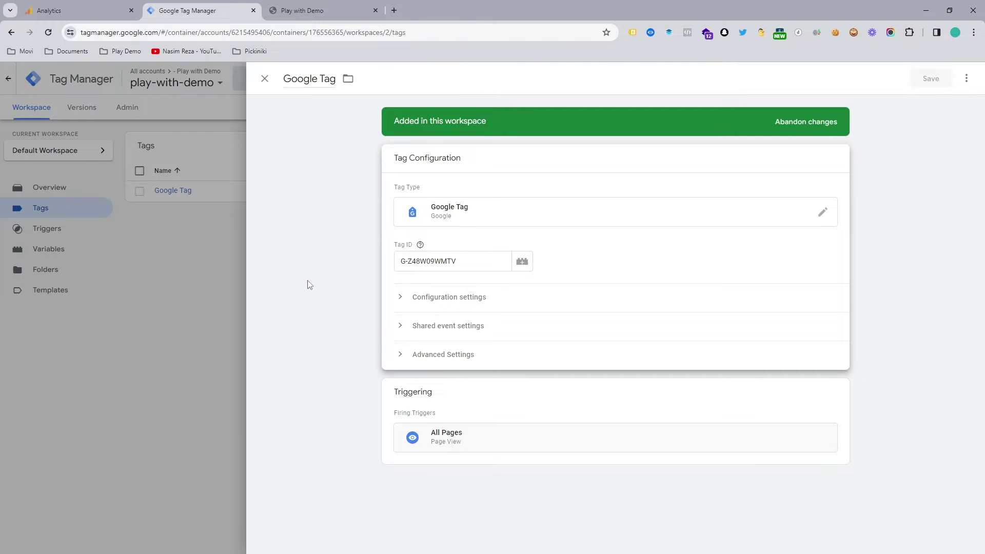
pyautogui.click(180, 262)
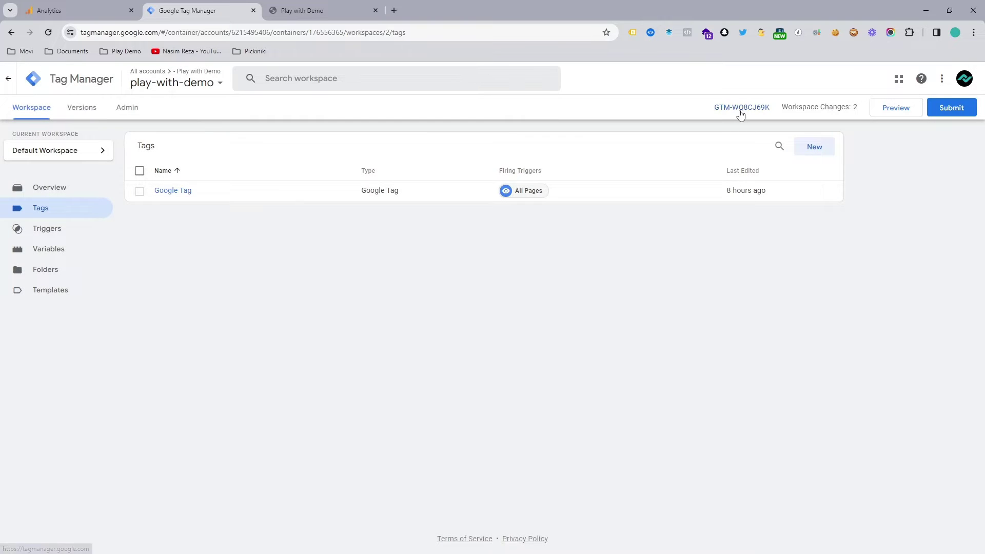
pyautogui.click(738, 109)
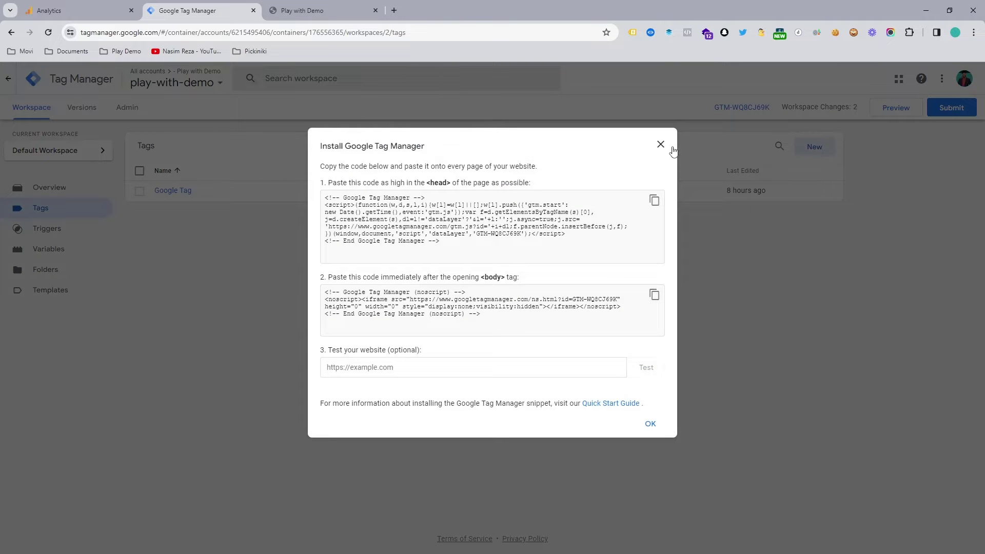
pyautogui.click(660, 144)
pyautogui.click(742, 107)
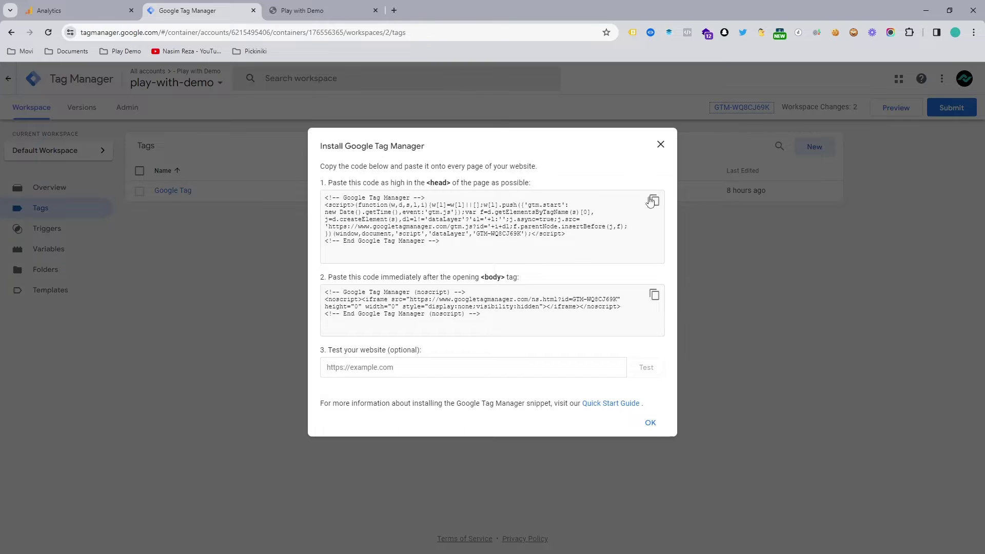
pyautogui.click(654, 200)
pyautogui.click(660, 144)
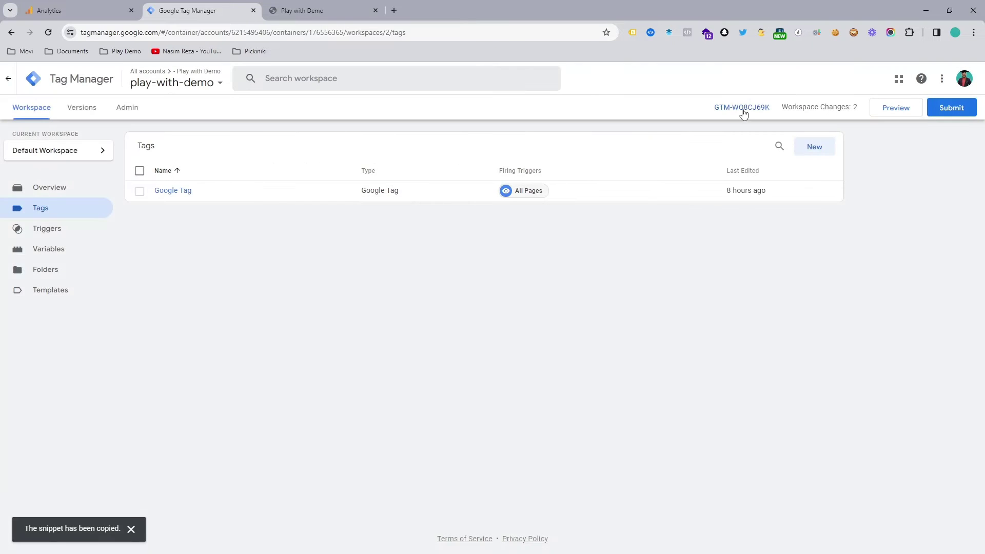
# Review the container's install instructions for where the head code belongs, then close them
pyautogui.click(743, 109)
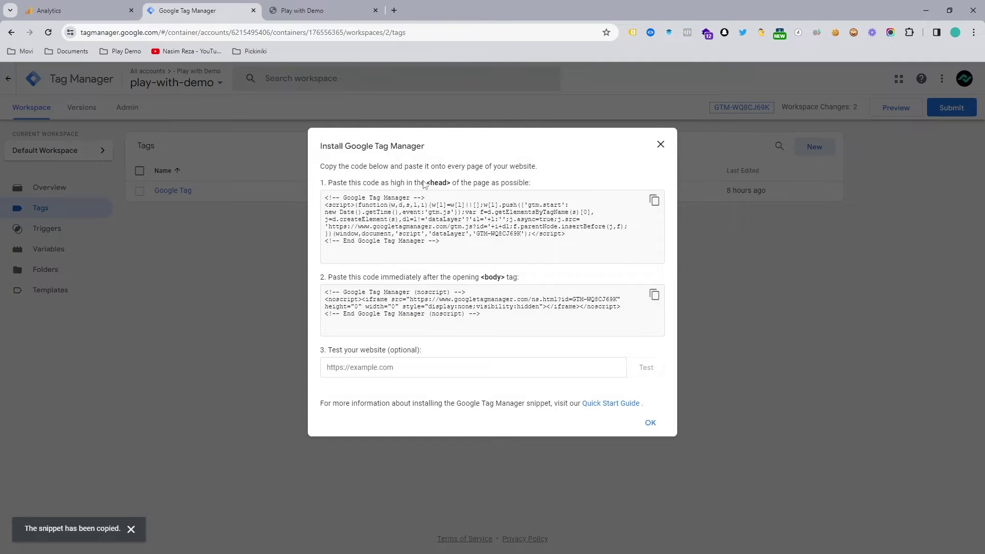
pyautogui.moveTo(422, 183); pyautogui.dragTo(442, 183)
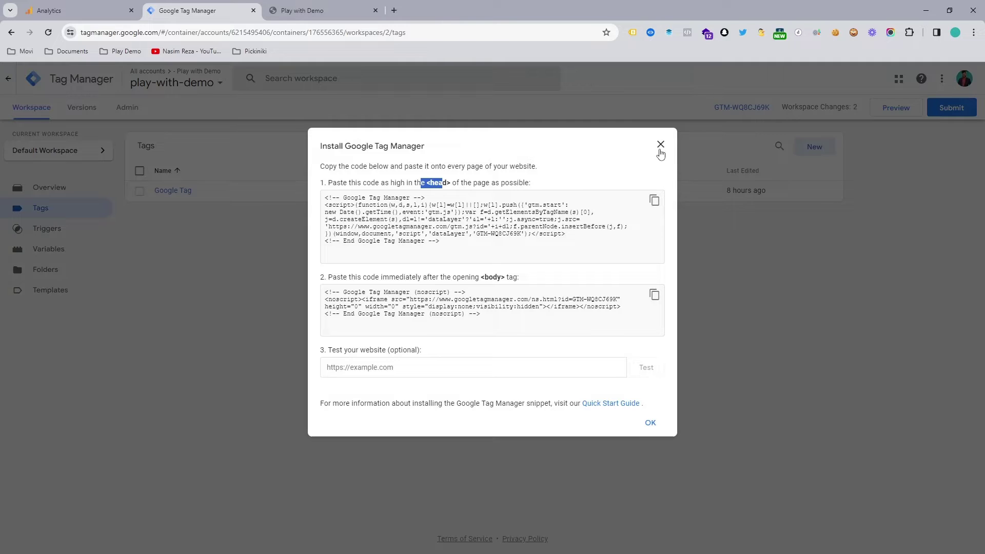
pyautogui.click(661, 146)
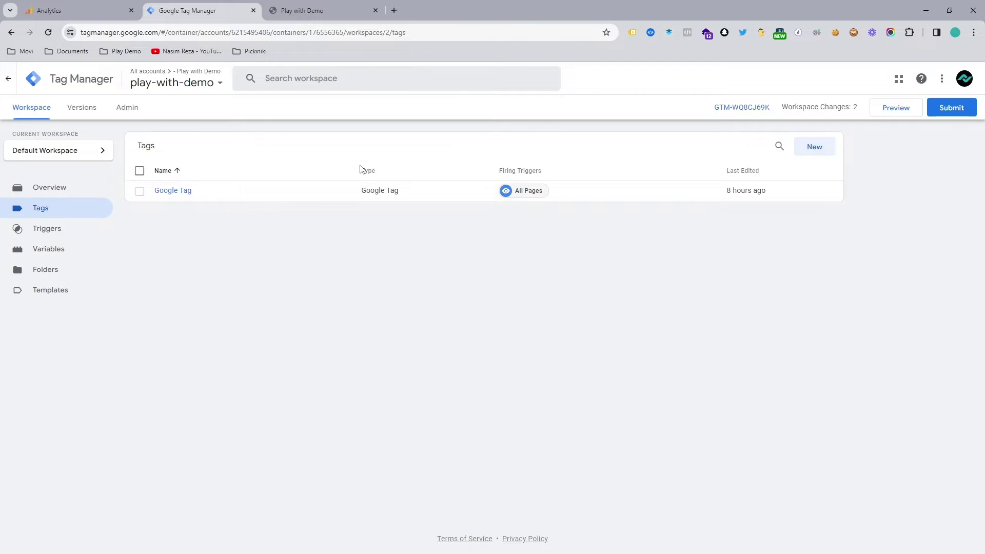
# Switch to the demo store and open the Nano Tape Double Sided Tape product page to examine its options and purchase section
pyautogui.click(303, 6)
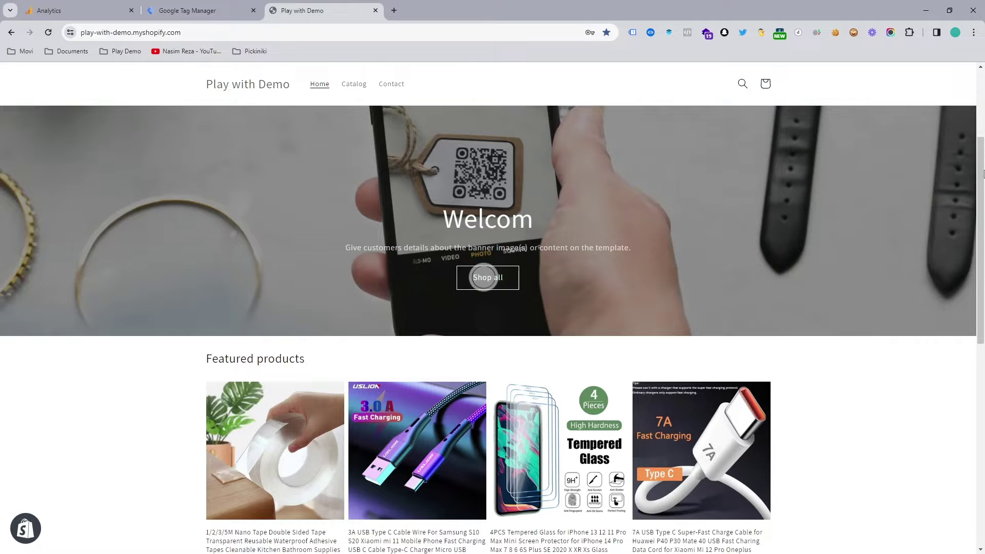
pyautogui.scroll(-2, 545, 230)
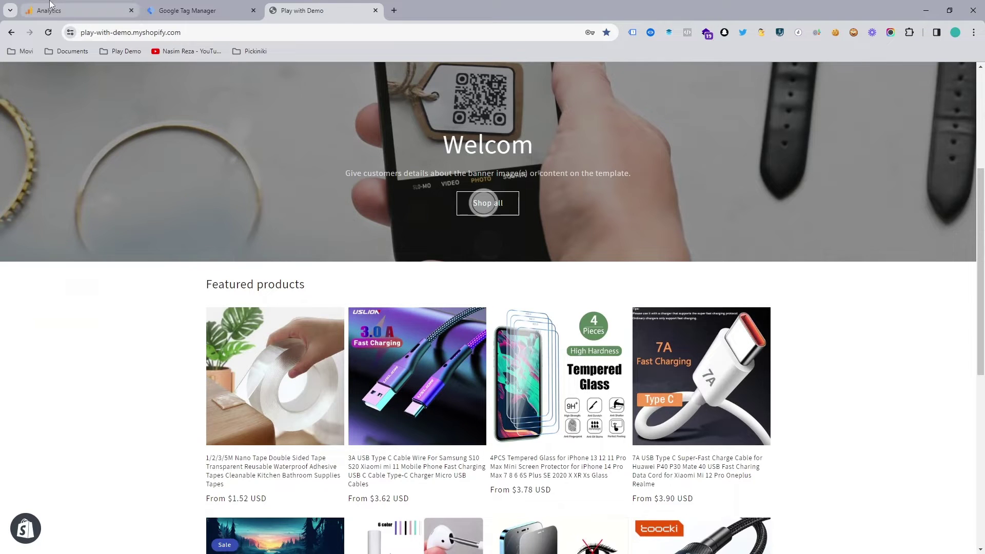
pyautogui.click(273, 390)
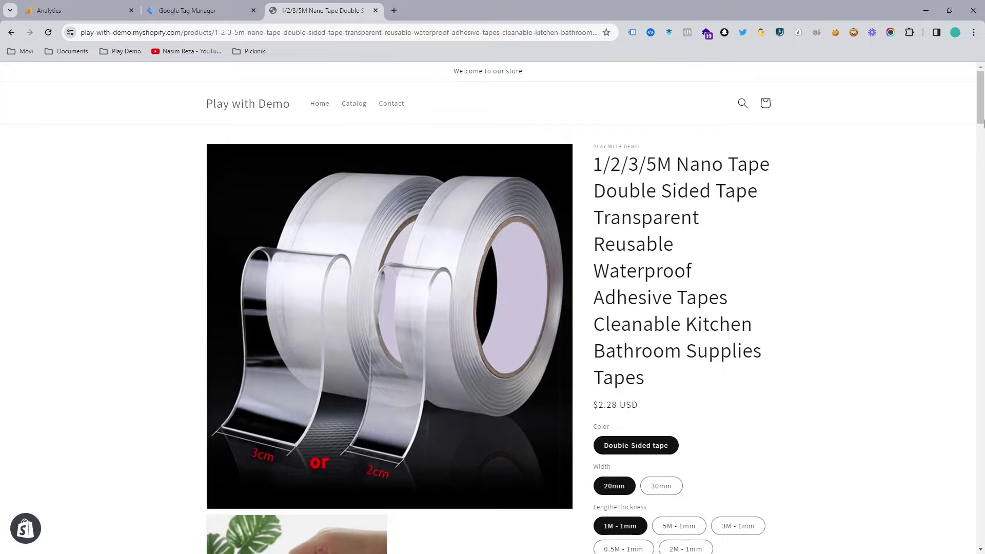
pyautogui.scroll(-6, 982, 123)
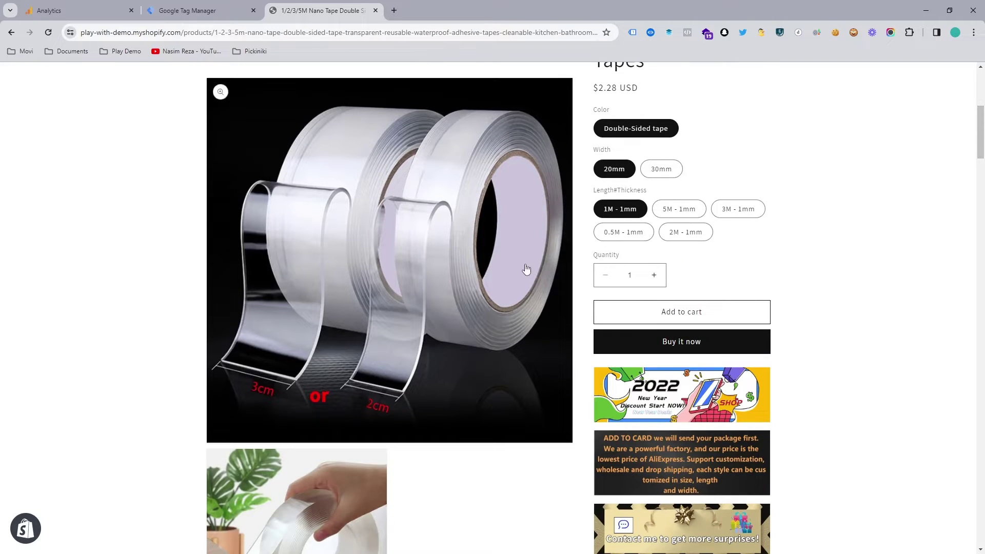
pyautogui.scroll(3, 982, 121)
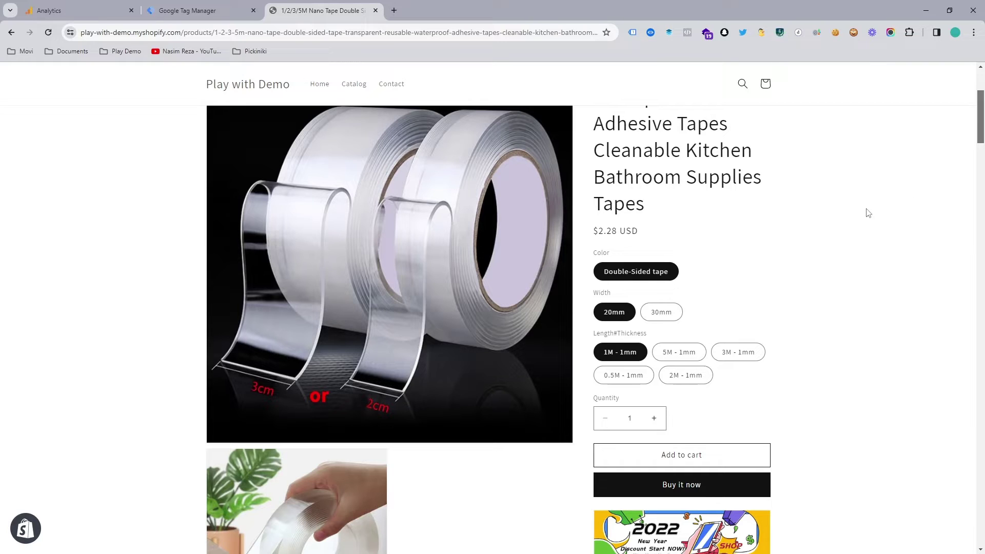
pyautogui.scroll(3, 982, 94)
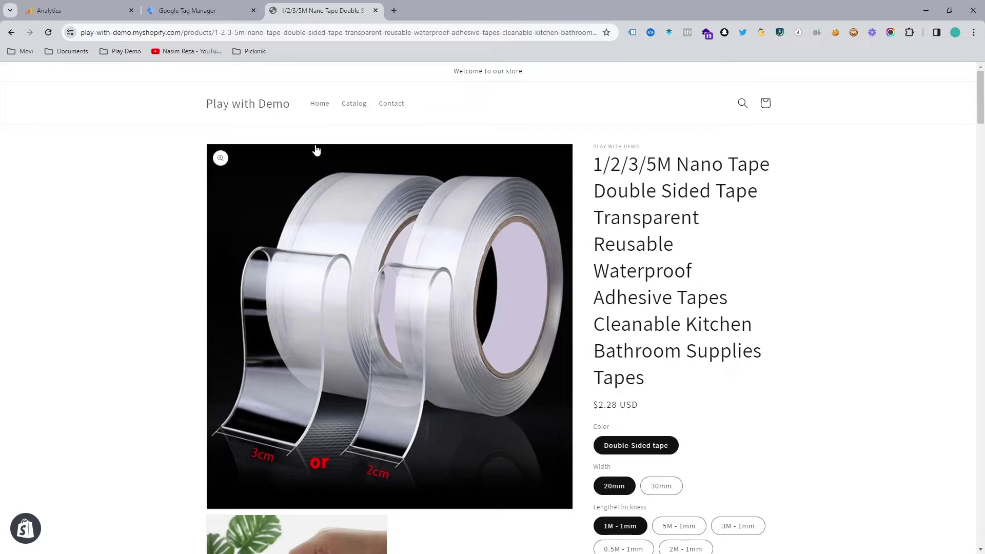
pyautogui.click(211, 6)
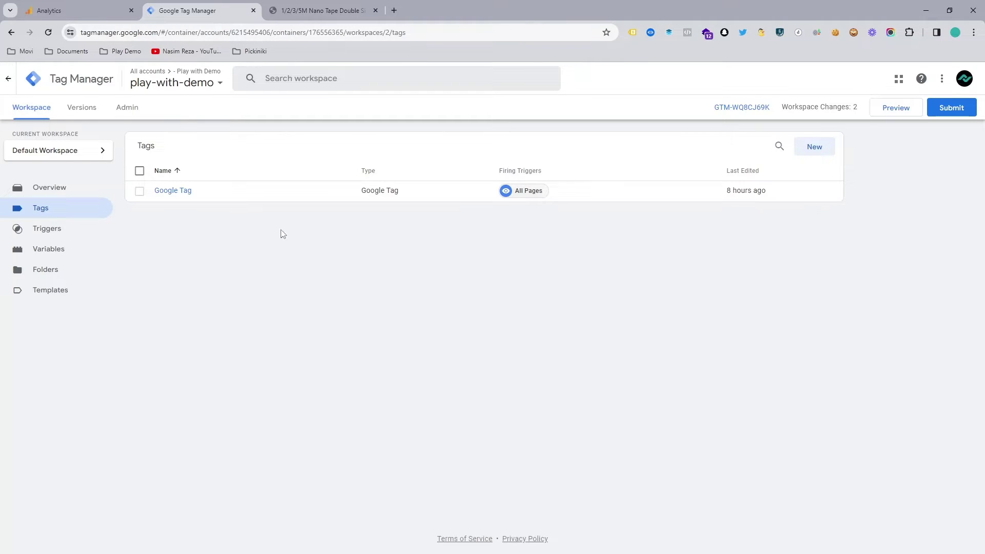
pyautogui.click(902, 112)
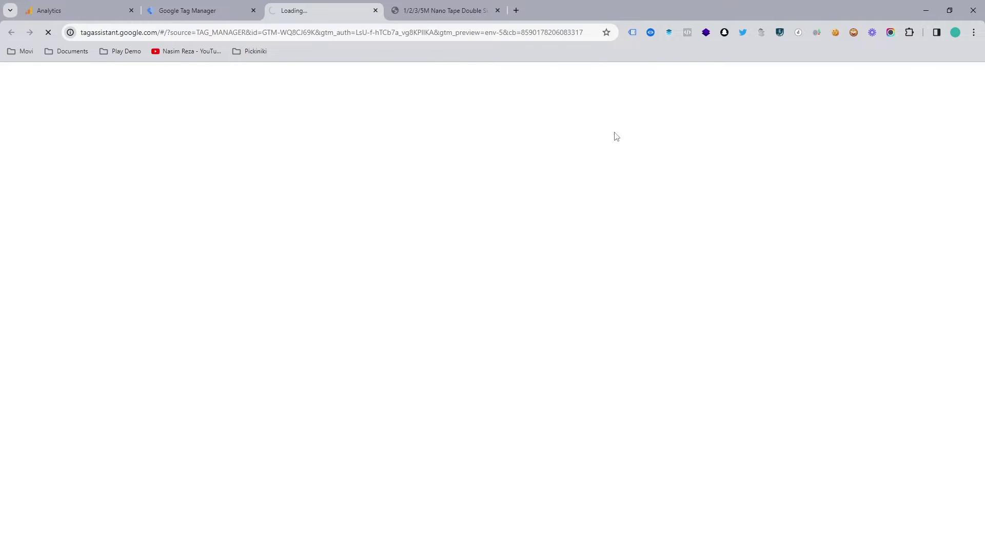
pyautogui.click(448, 13)
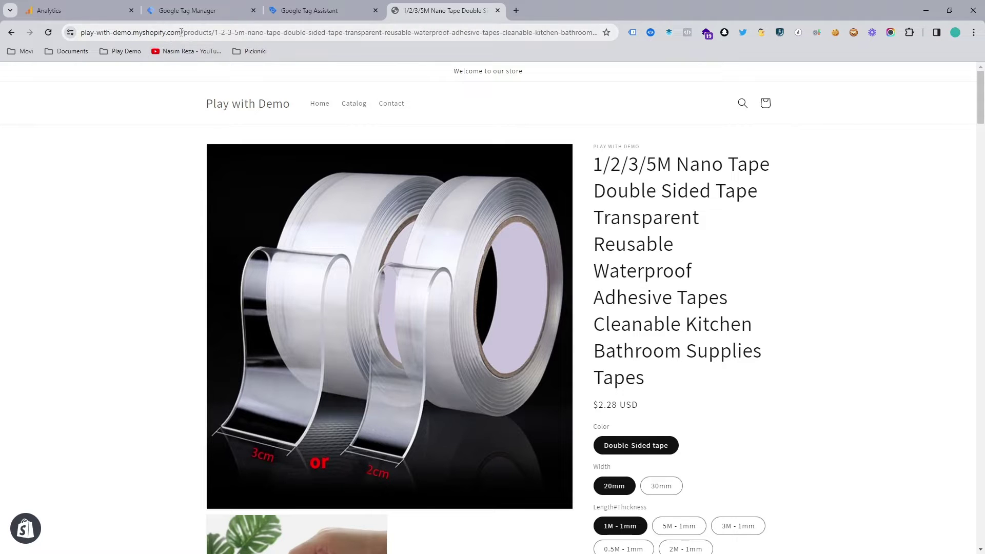
pyautogui.moveTo(181, 32); pyautogui.dragTo(81, 32)
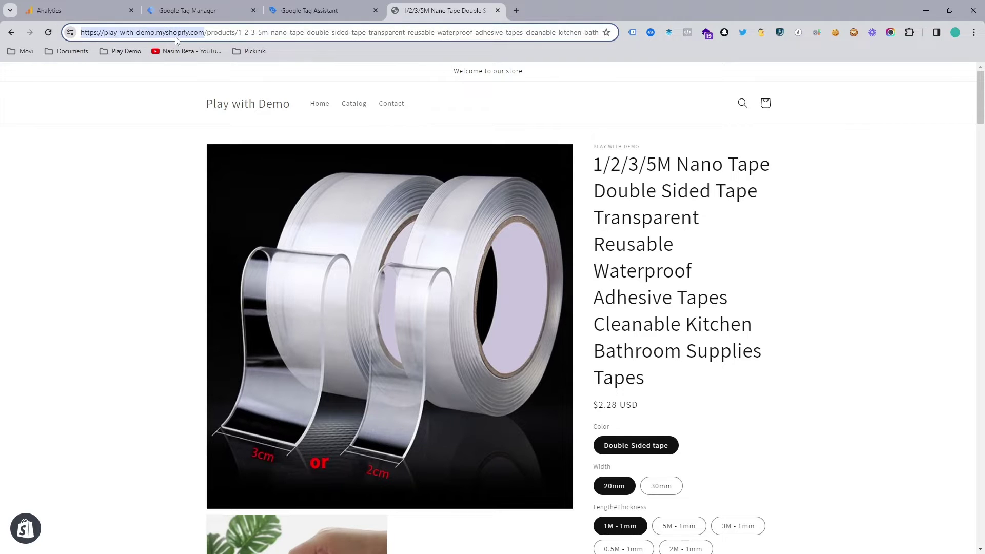
pyautogui.click(286, 11)
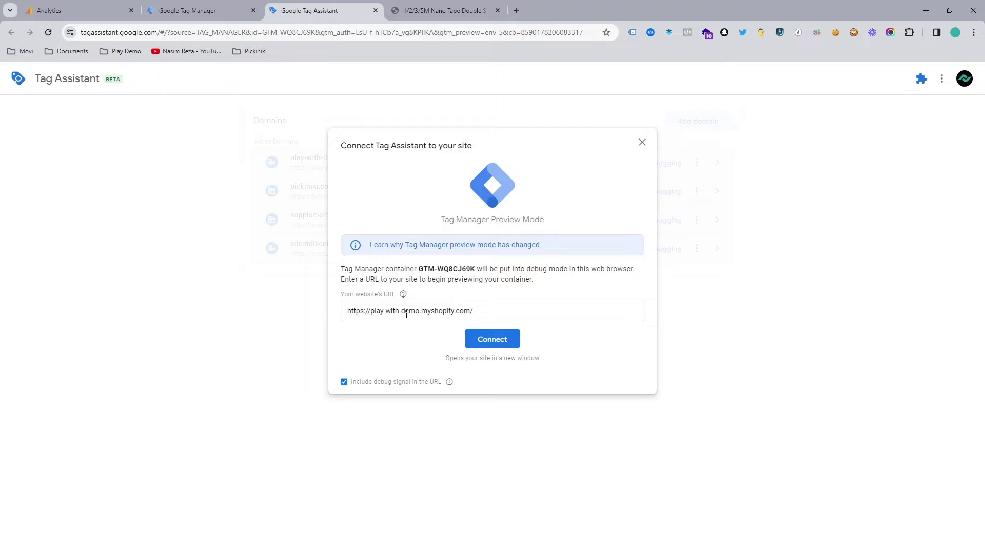
pyautogui.click(493, 339)
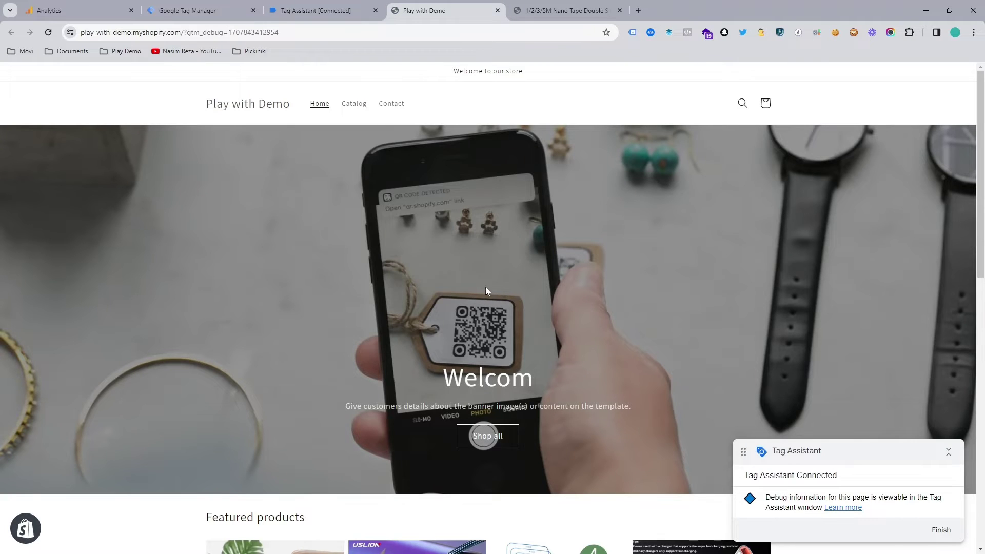
# Look through the connected store's home page, then open its debug summary in Tag Assistant to check the fired tags
pyautogui.scroll(-4, 485, 288)
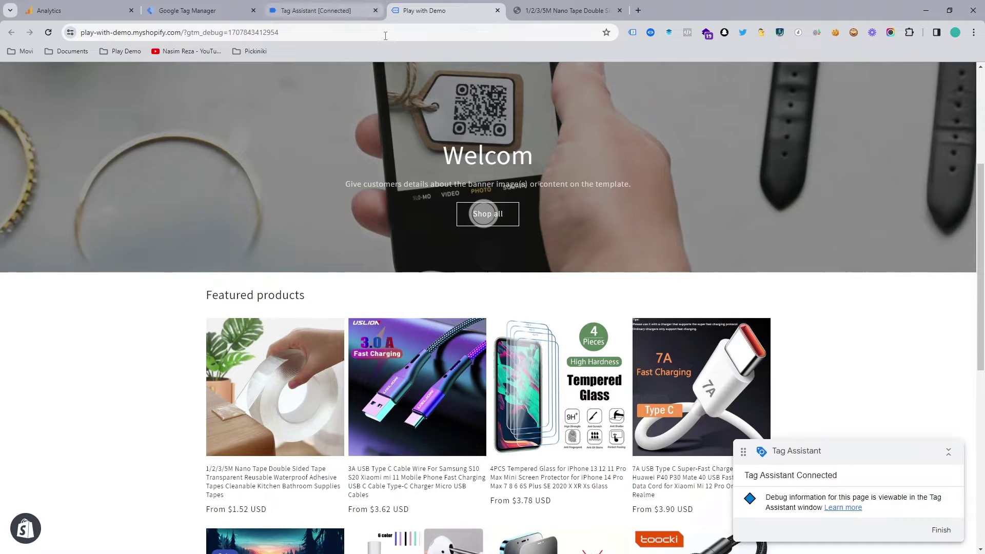
pyautogui.scroll(2, 463, 198)
pyautogui.scroll(3, 463, 198)
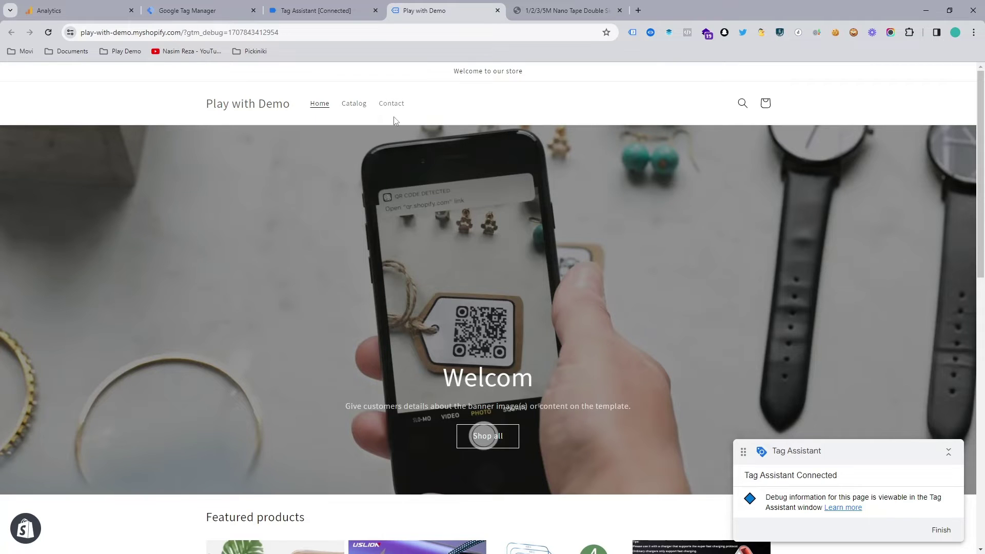
pyautogui.scroll(-8, 461, 202)
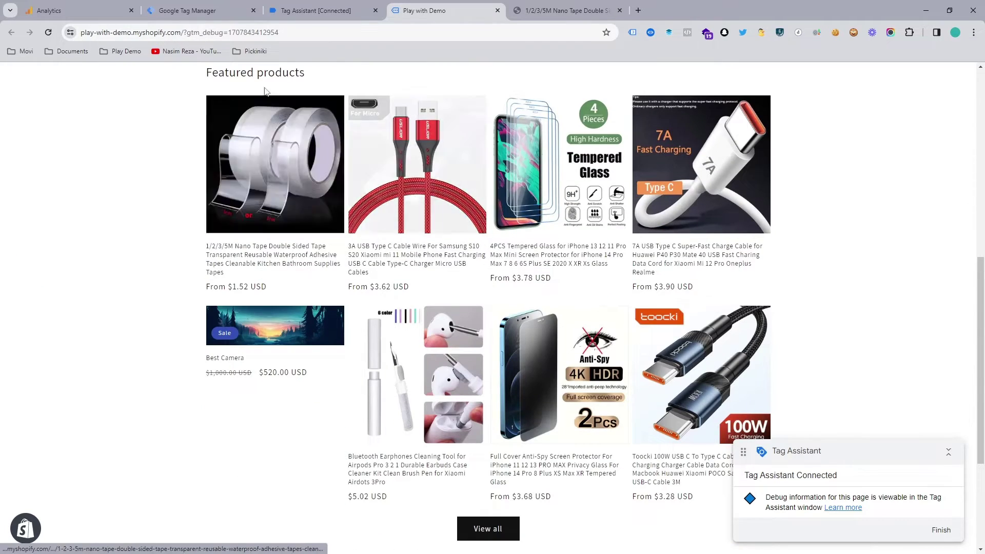
pyautogui.click(296, 6)
pyautogui.click(482, 257)
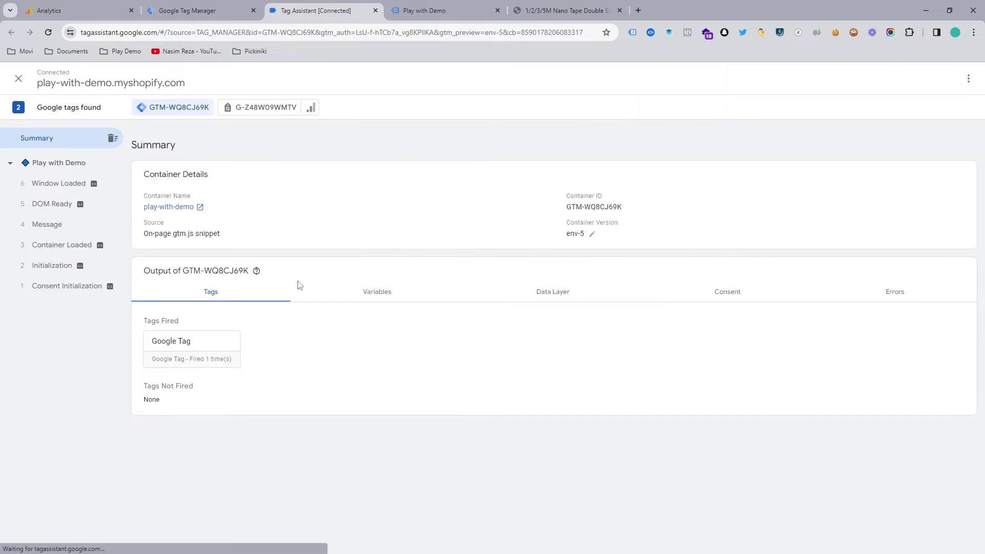
# Open the Nano Tape Double Sided Tape product page in the connected store, then inspect its view_item event in Tag Assistant
pyautogui.click(419, 9)
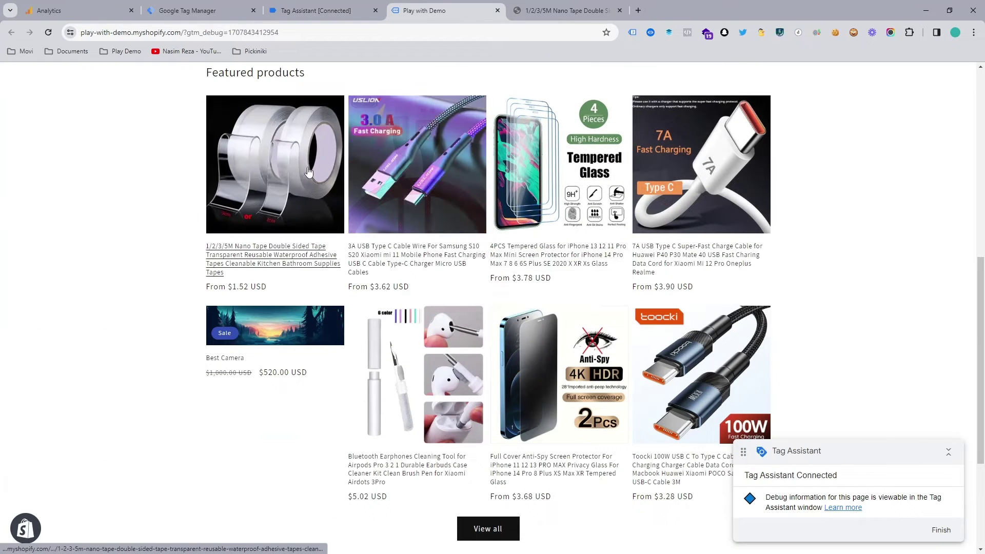
pyautogui.click(308, 169)
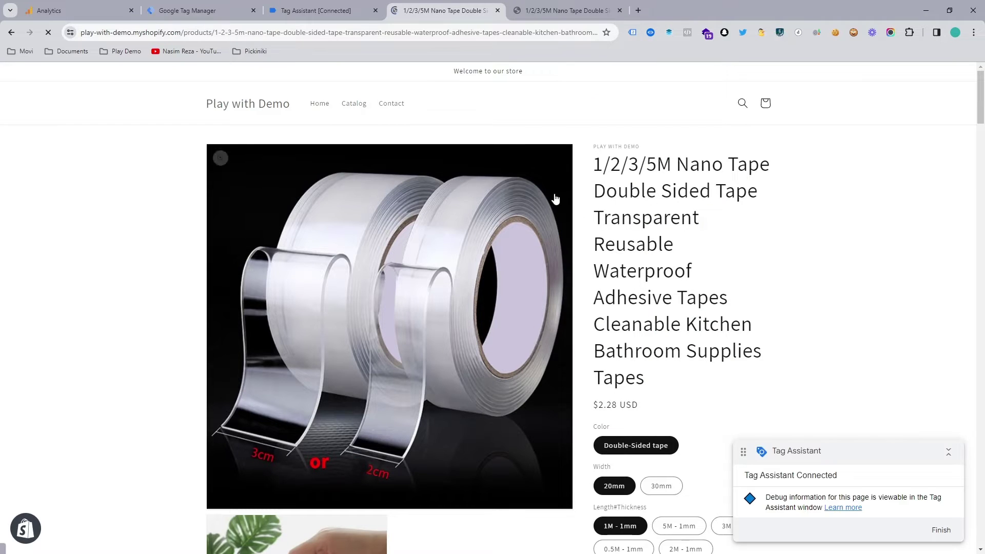
pyautogui.click(323, 11)
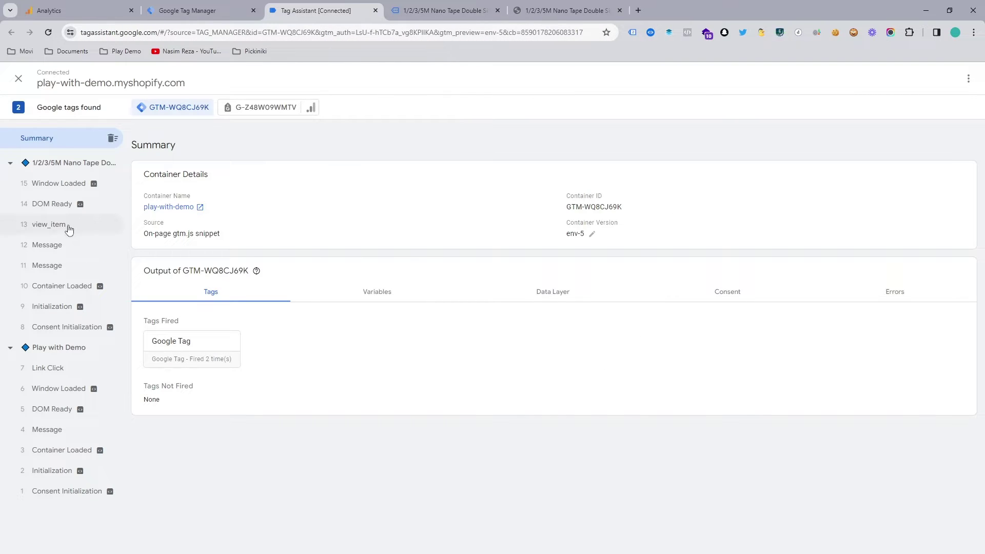
pyautogui.click(50, 224)
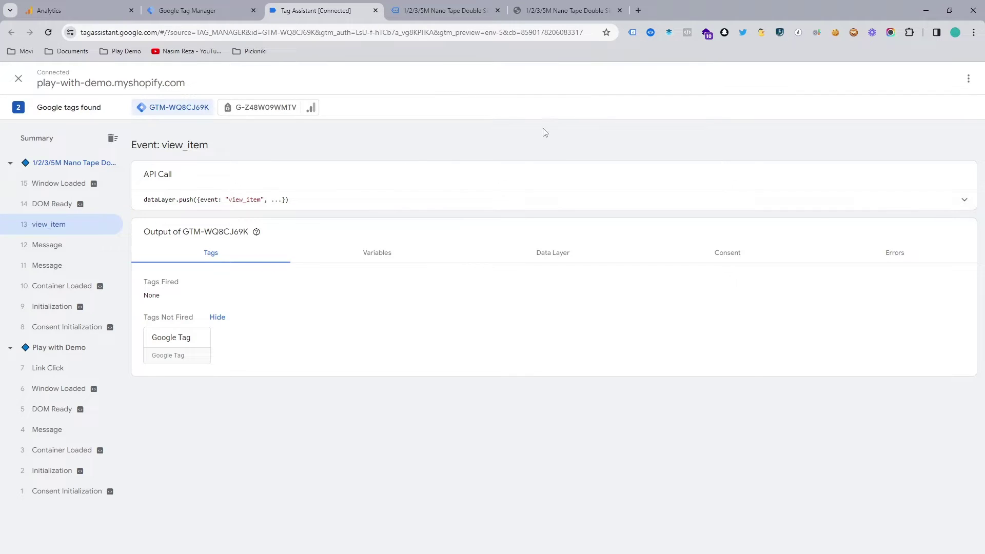
# Search the web for "ga4 standard events" in a new tab and open the [GA4] Recommended events help article
pyautogui.click(639, 10)
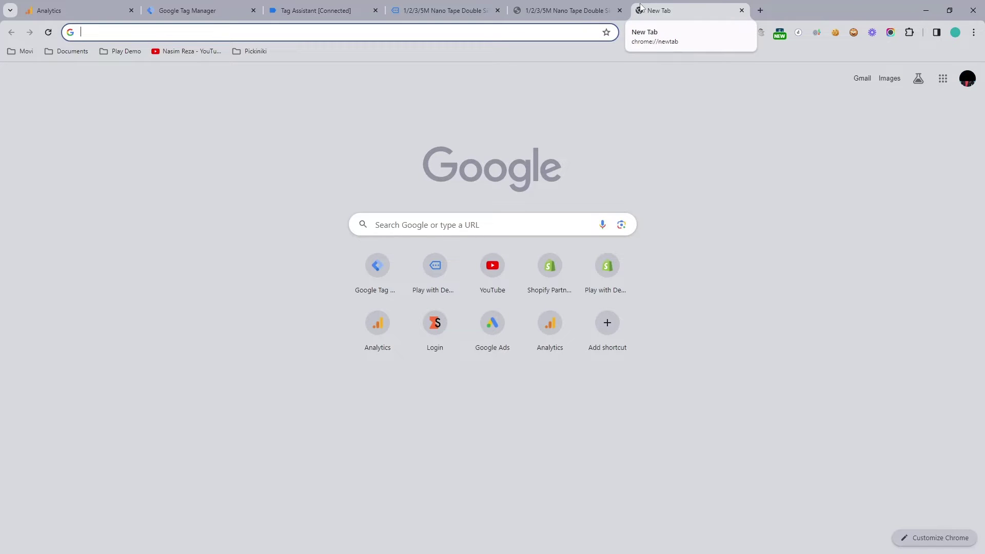
pyautogui.write('ga4 s')
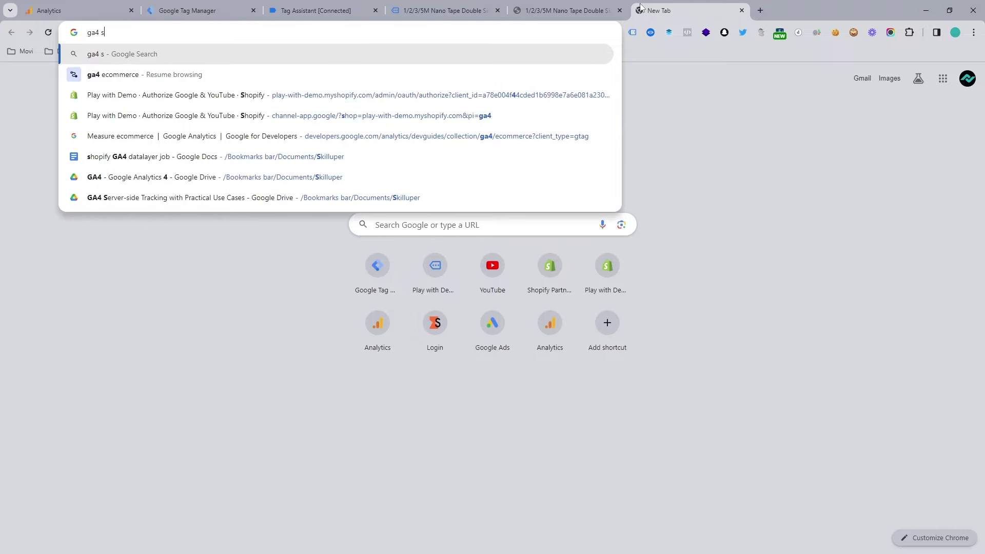
pyautogui.write('t')
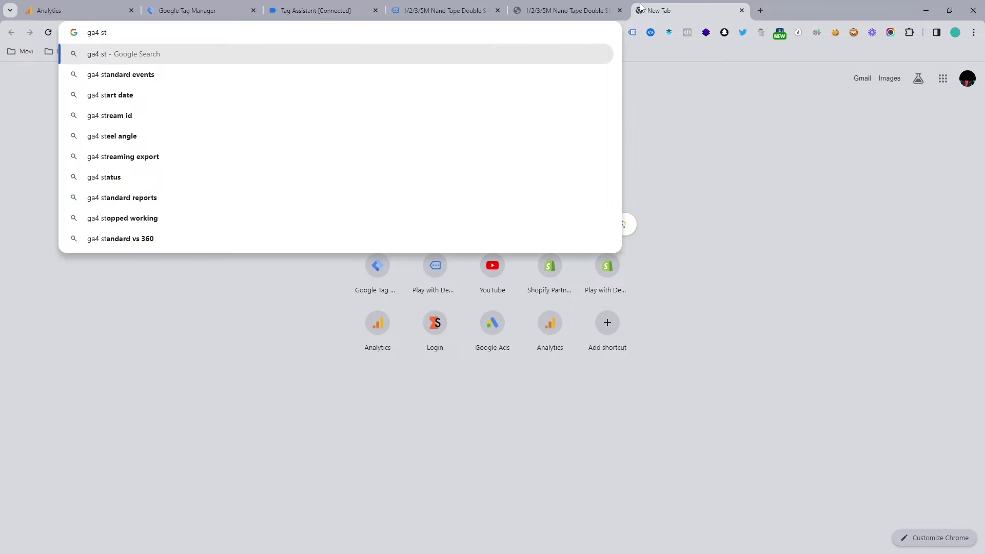
pyautogui.click(362, 69)
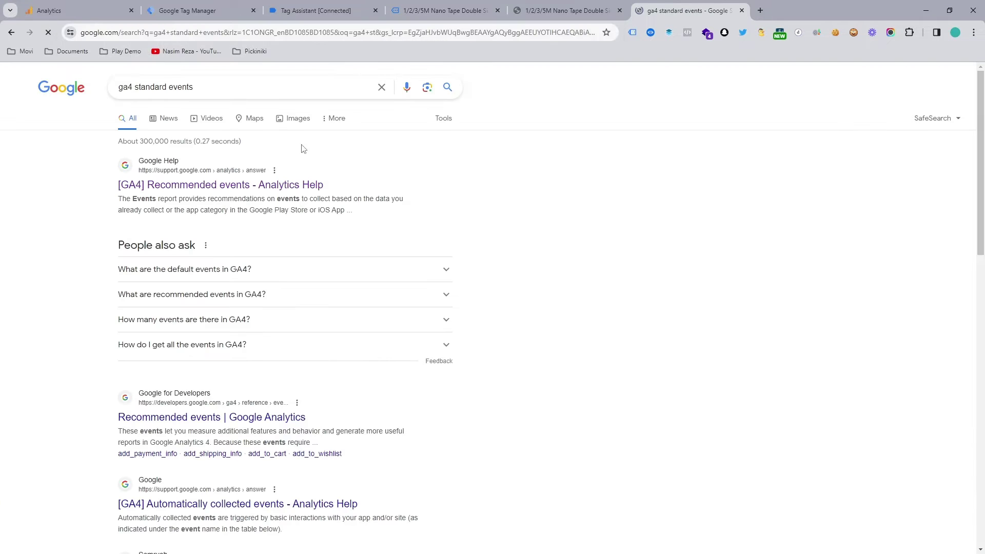
pyautogui.click(225, 185)
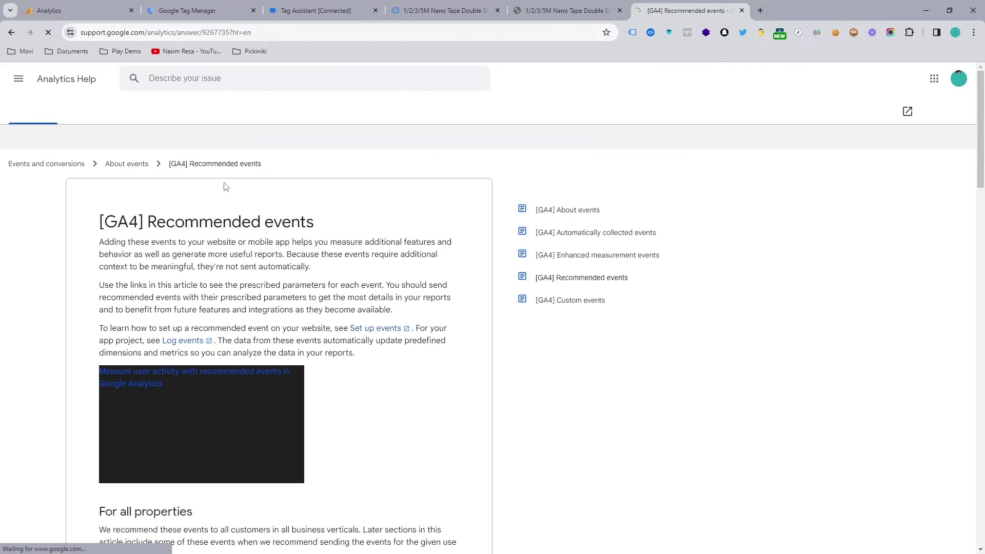
# Find view_item among the article's recommended sales events and open its developer reference
pyautogui.scroll(-2, 982, 196)
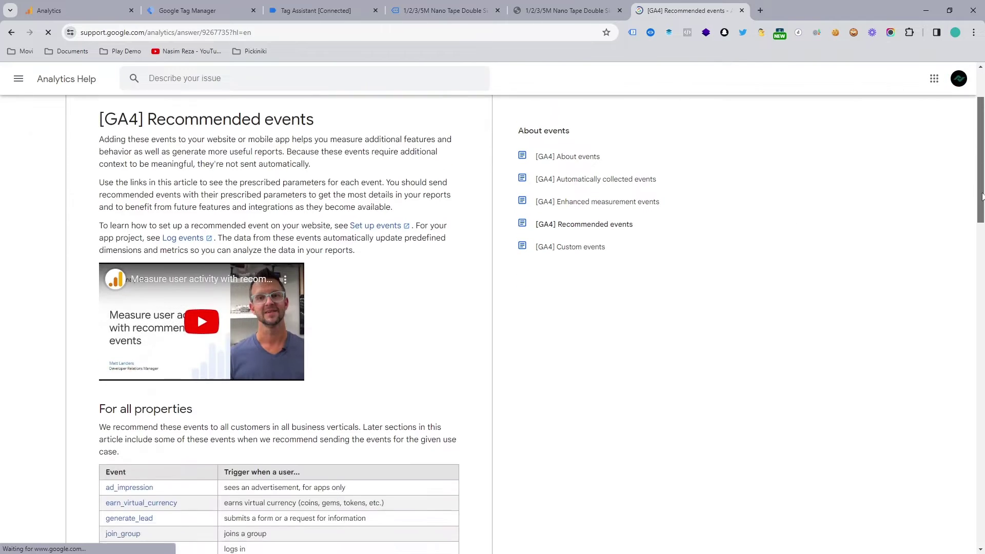
pyautogui.moveTo(982, 197); pyautogui.dragTo(982, 352)
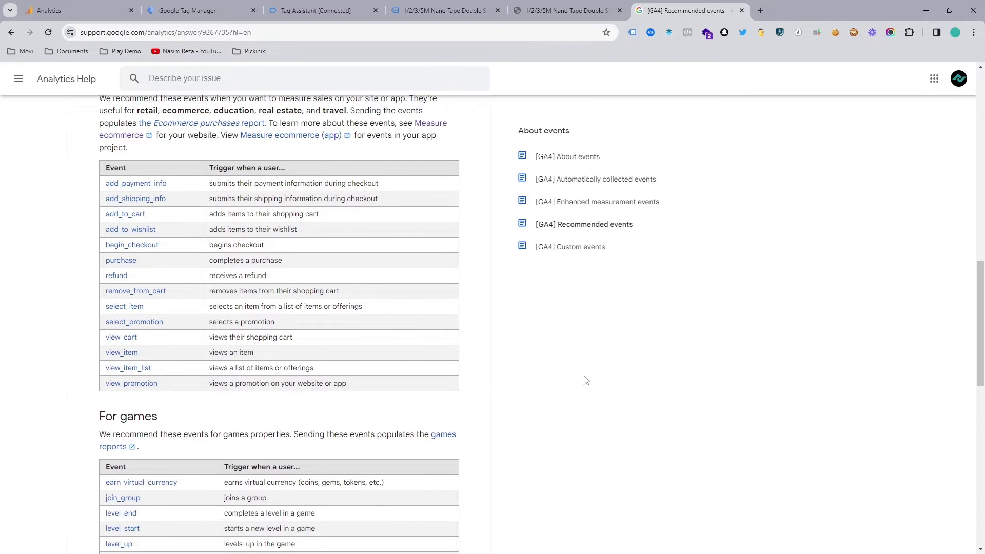
pyautogui.click(133, 356)
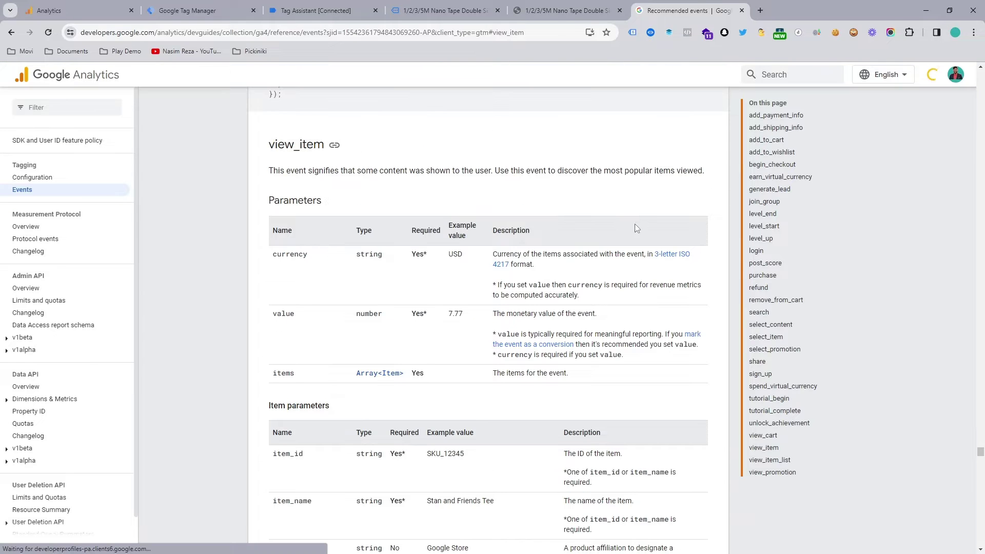
# Examine the view_item reference for required event and item parameters, including currency, value, items, item_id and item_name, and dismiss the developer profile prompt
pyautogui.moveTo(416, 230); pyautogui.dragTo(414, 254)
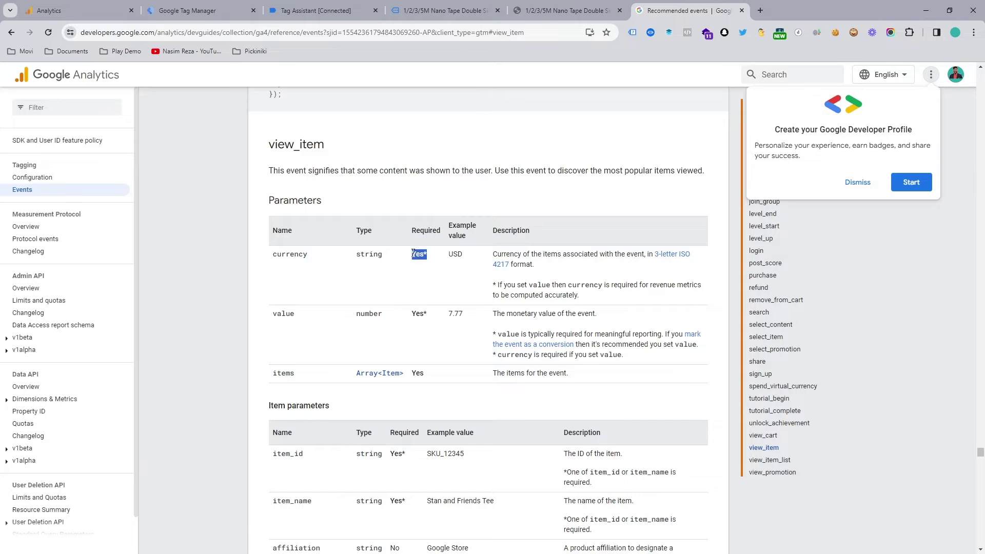
pyautogui.click(418, 254)
pyautogui.moveTo(274, 255); pyautogui.dragTo(310, 259)
pyautogui.click(288, 317)
pyautogui.moveTo(272, 376); pyautogui.dragTo(292, 373)
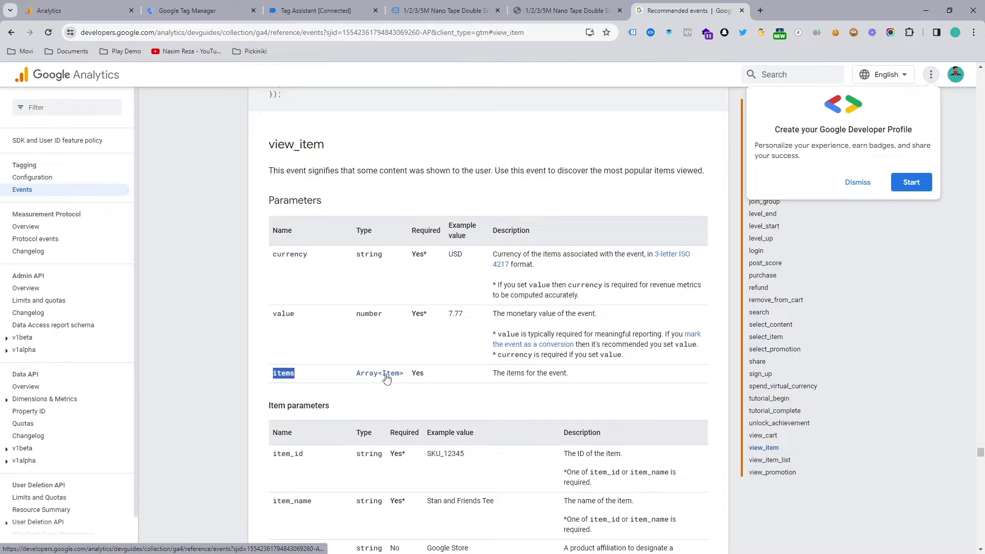
pyautogui.moveTo(272, 454); pyautogui.dragTo(312, 457)
pyautogui.moveTo(273, 500); pyautogui.dragTo(313, 505)
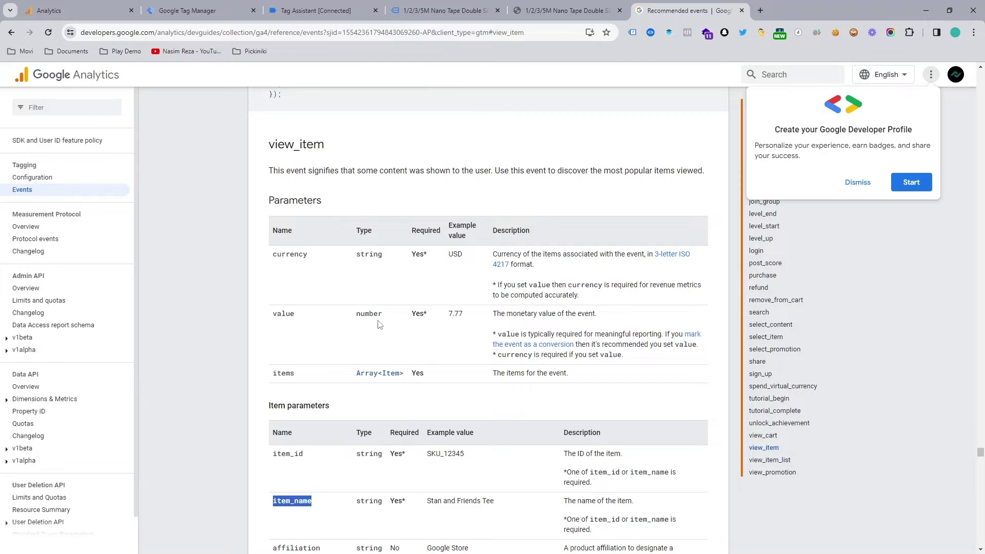
pyautogui.click(869, 201)
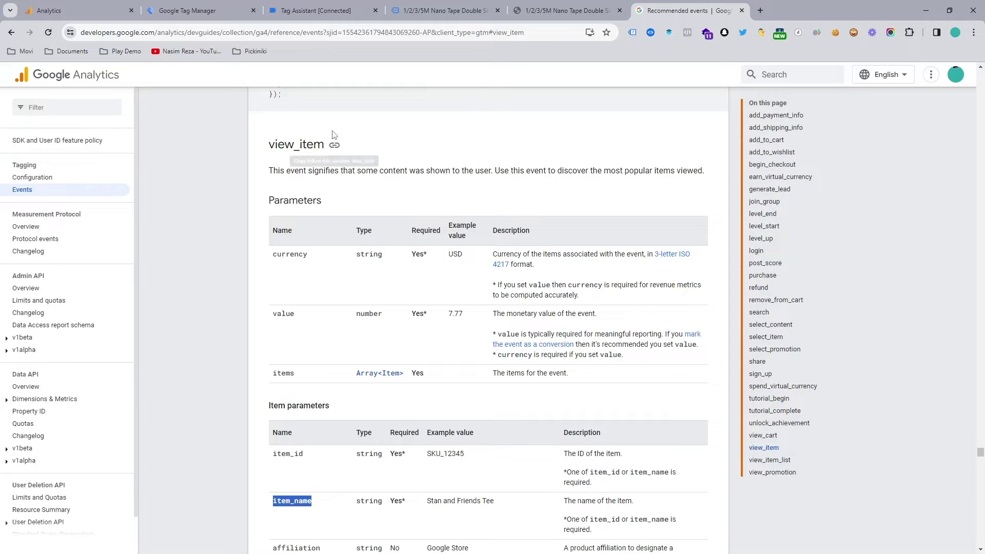
# Switch to Tag Manager and create a new tag of type Google Analytics: GA4 Event
pyautogui.click(194, 5)
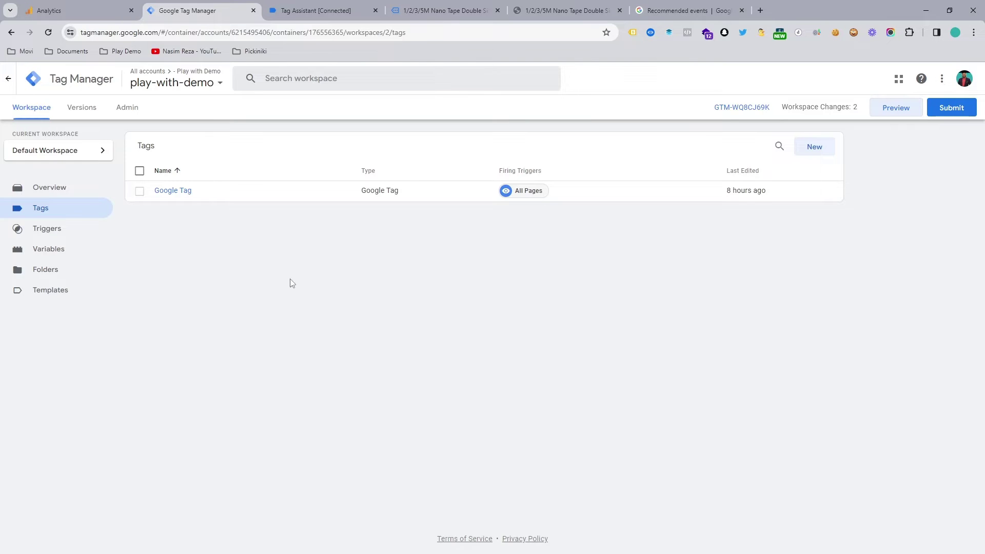
pyautogui.click(815, 147)
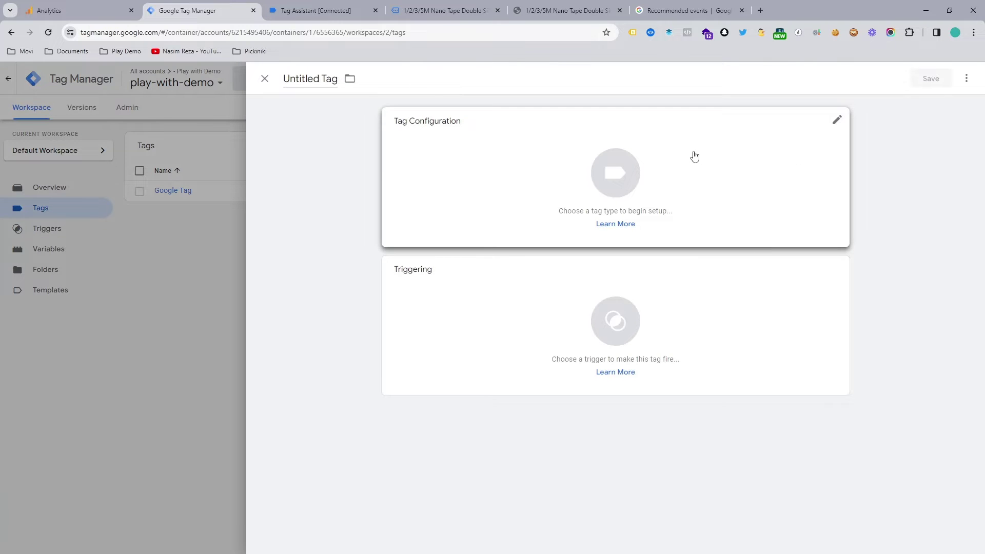
pyautogui.click(692, 154)
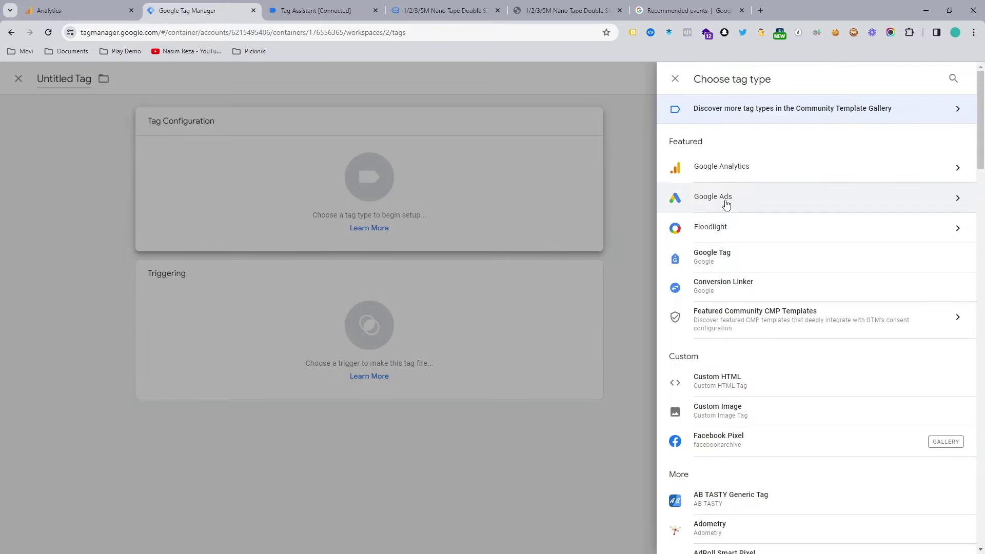
pyautogui.click(730, 169)
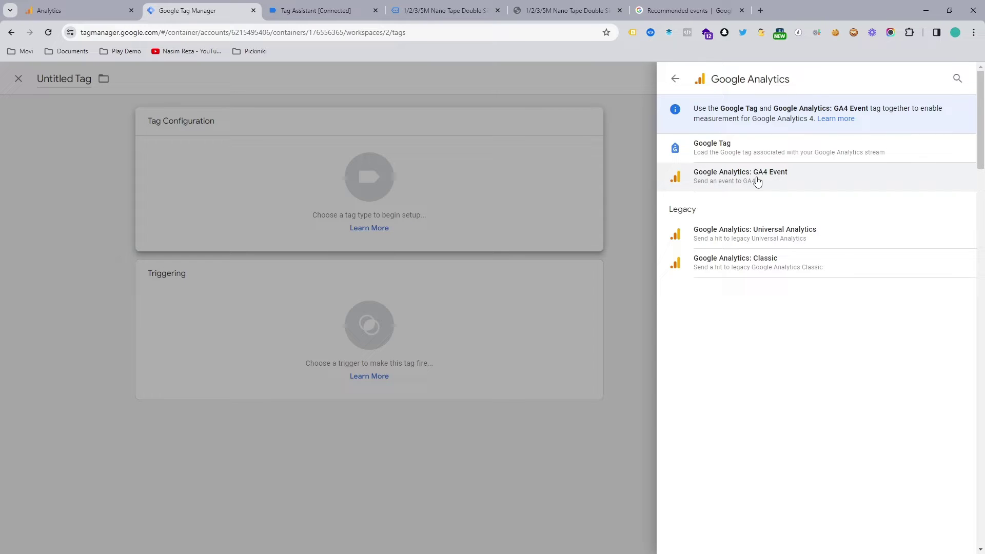
pyautogui.click(756, 179)
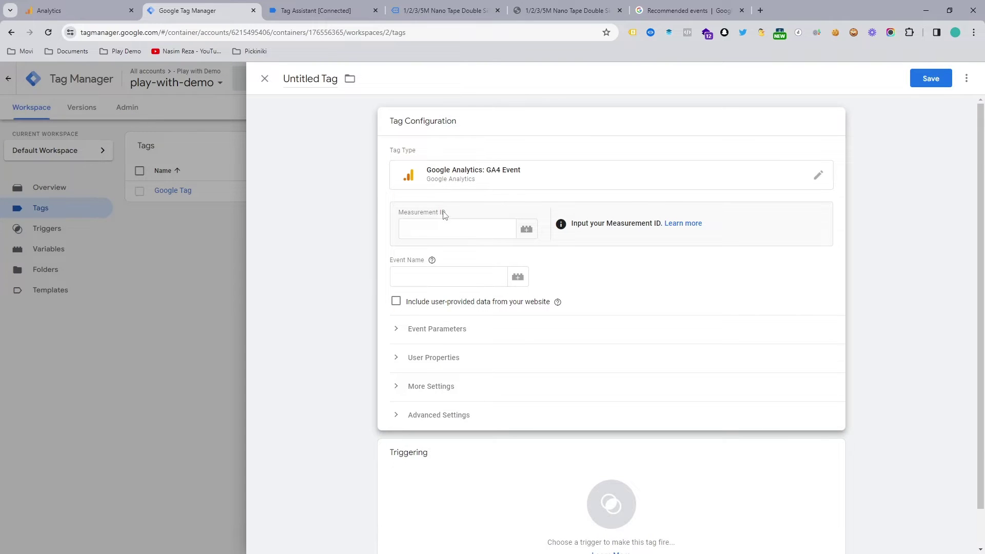
# Copy the measurement ID G-Z48W09WMTV from the demo test web stream in Analytics into the new tag's Measurement ID
pyautogui.click(77, 10)
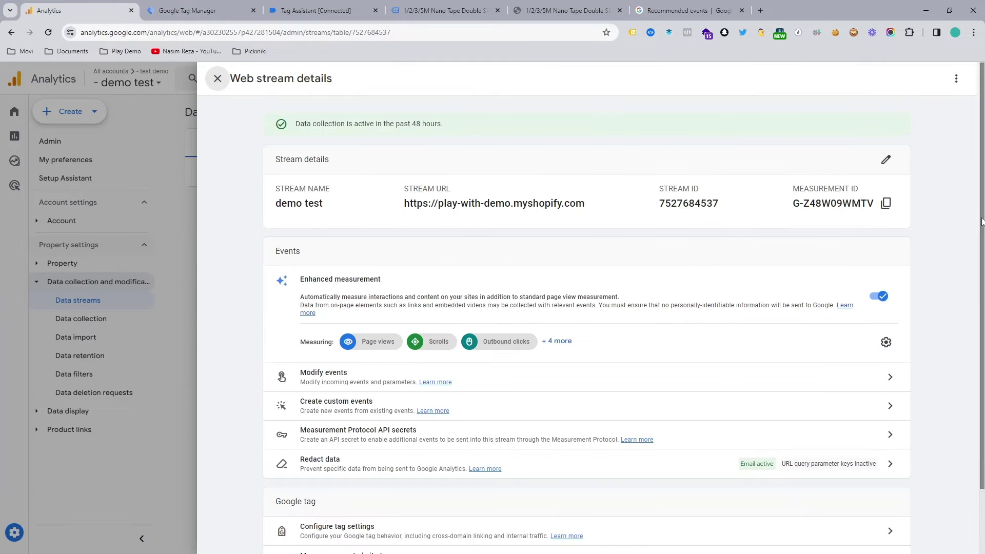
pyautogui.click(886, 203)
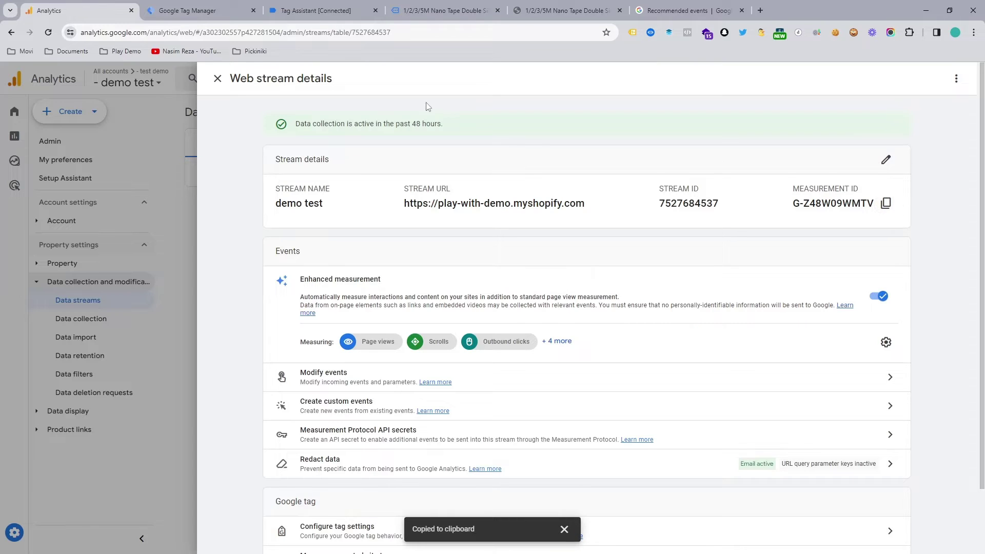
pyautogui.click(189, 10)
pyautogui.click(443, 229)
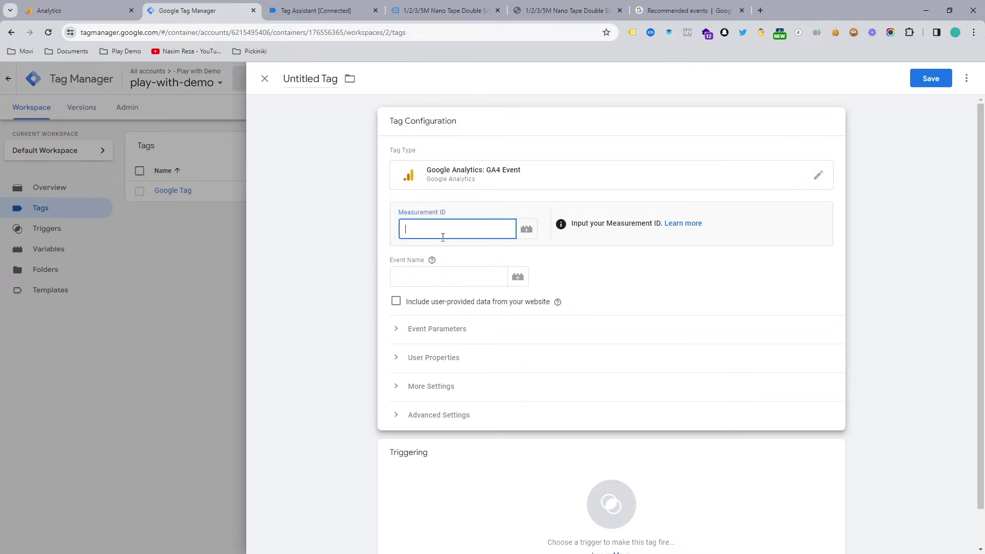
pyautogui.hotkey('ctrl', 'v')
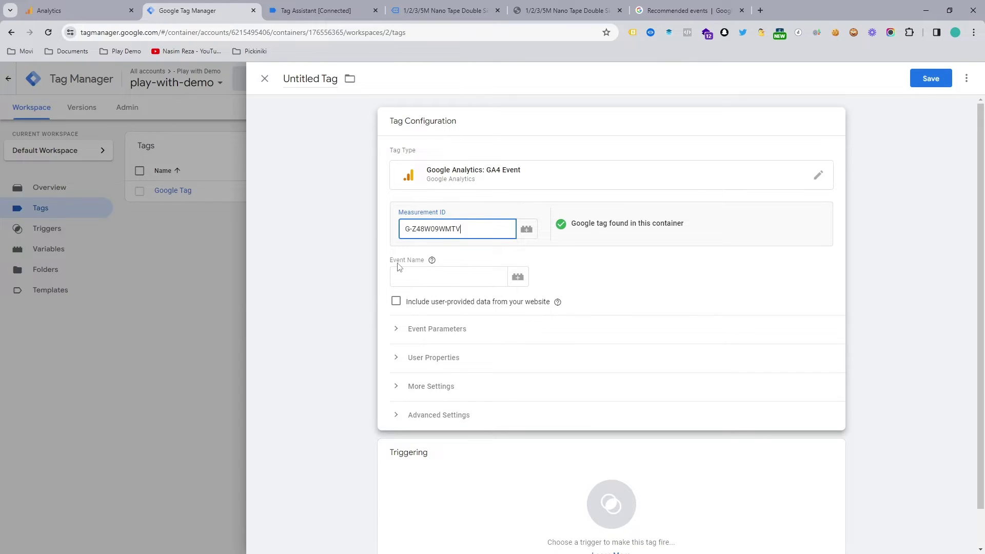
# Set the tag's event name to view_item, copied from the heading in the recommended events reference
pyautogui.click(429, 262)
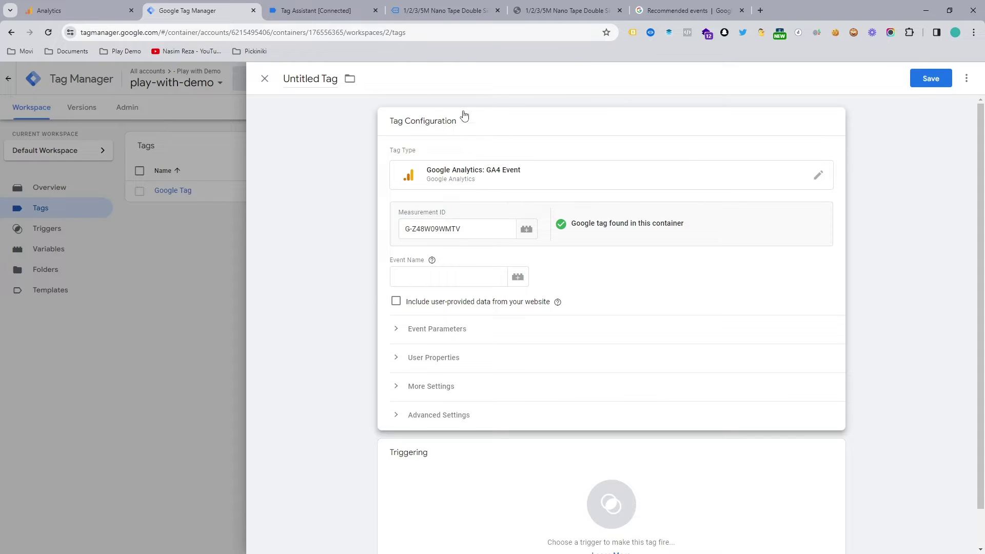
pyautogui.click(667, 5)
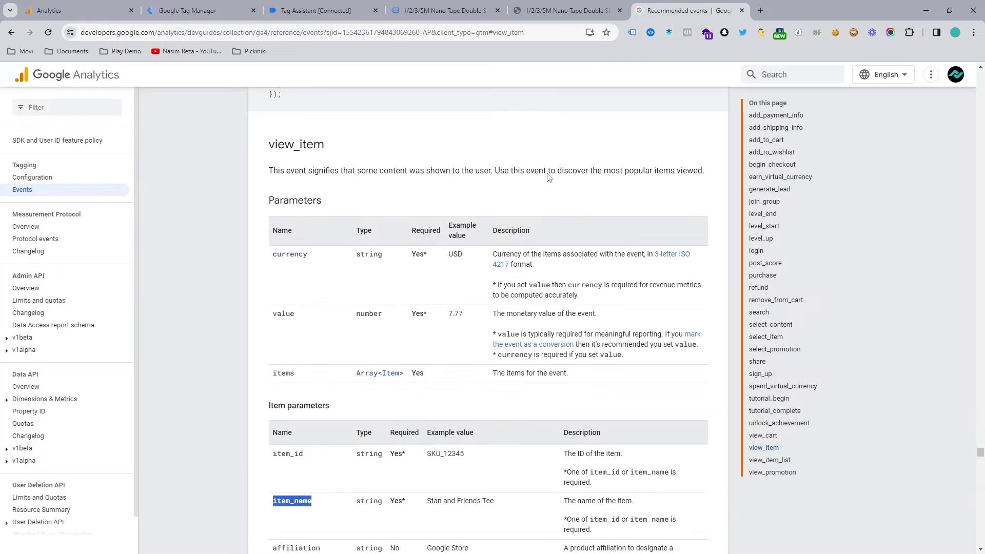
pyautogui.doubleClick(312, 144)
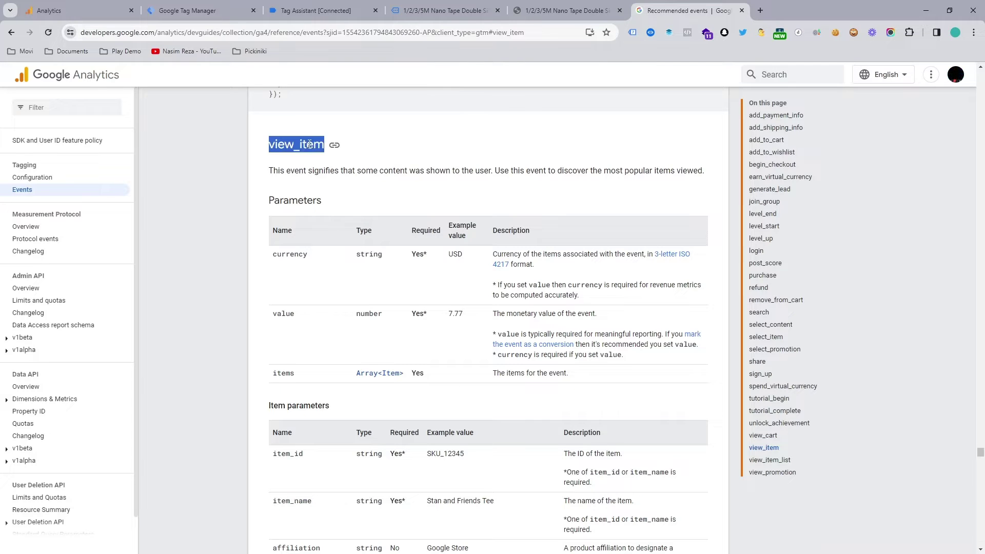
pyautogui.rightClick(314, 146)
pyautogui.click(328, 157)
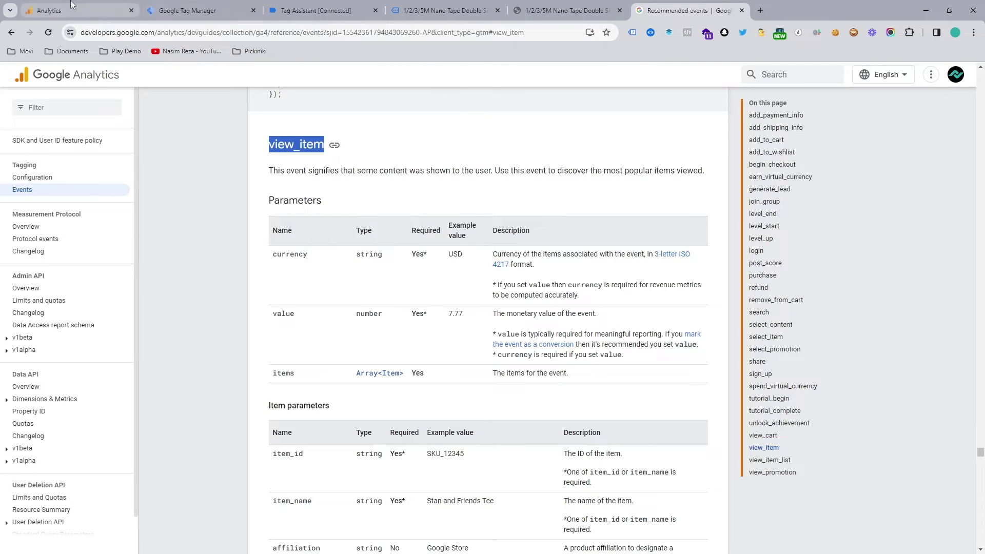
pyautogui.click(184, 10)
pyautogui.click(453, 281)
pyautogui.hotkey('ctrl', 'v')
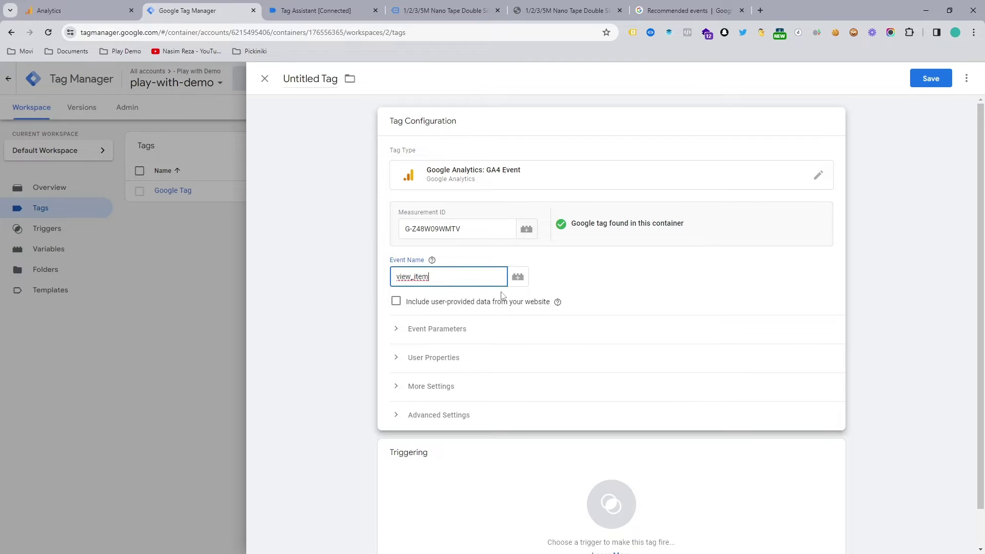
# Add five empty event parameter rows to the view_item tag and place the cursor in the first parameter name
pyautogui.click(412, 331)
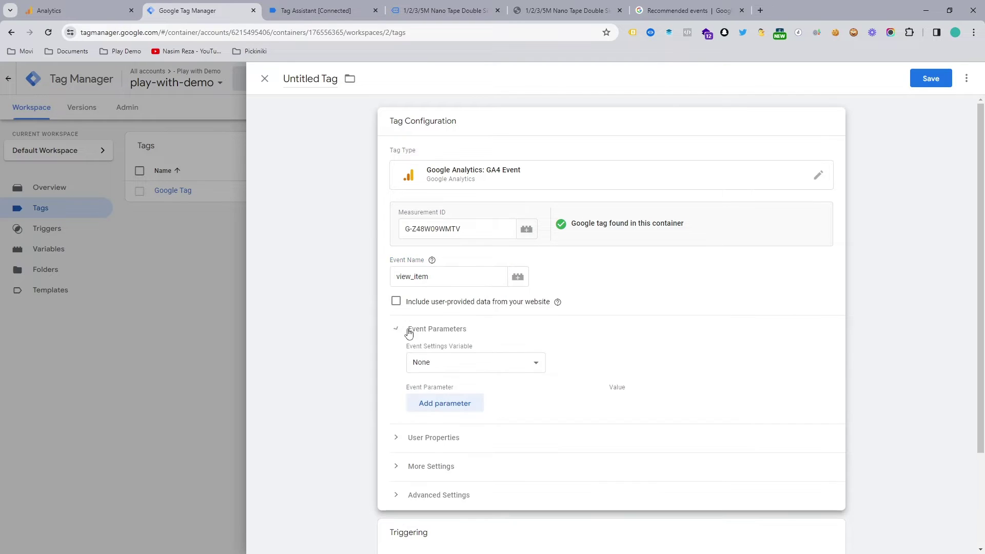
pyautogui.click(440, 403)
pyautogui.click(450, 432)
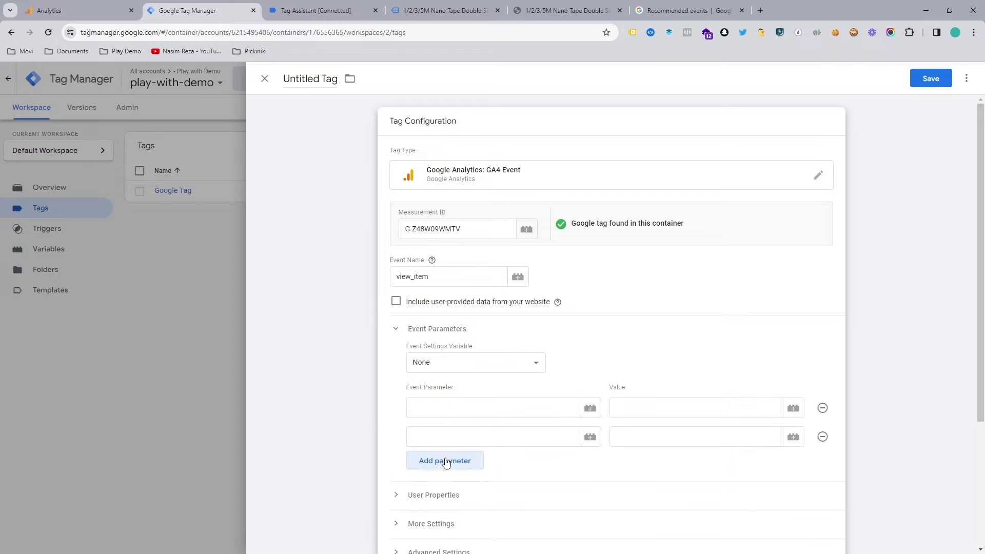
pyautogui.click(444, 461)
pyautogui.click(441, 488)
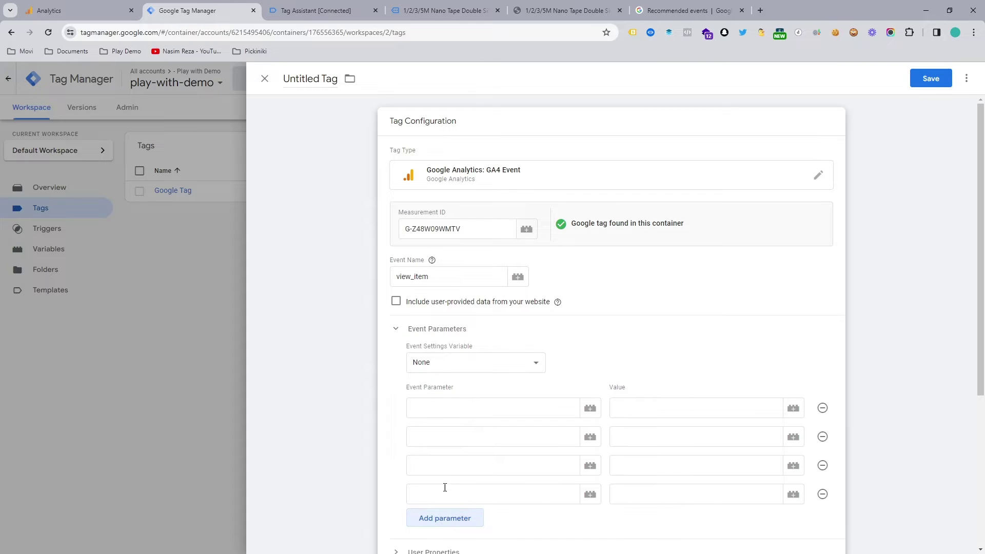
pyautogui.click(436, 520)
pyautogui.scroll(-2, 984, 275)
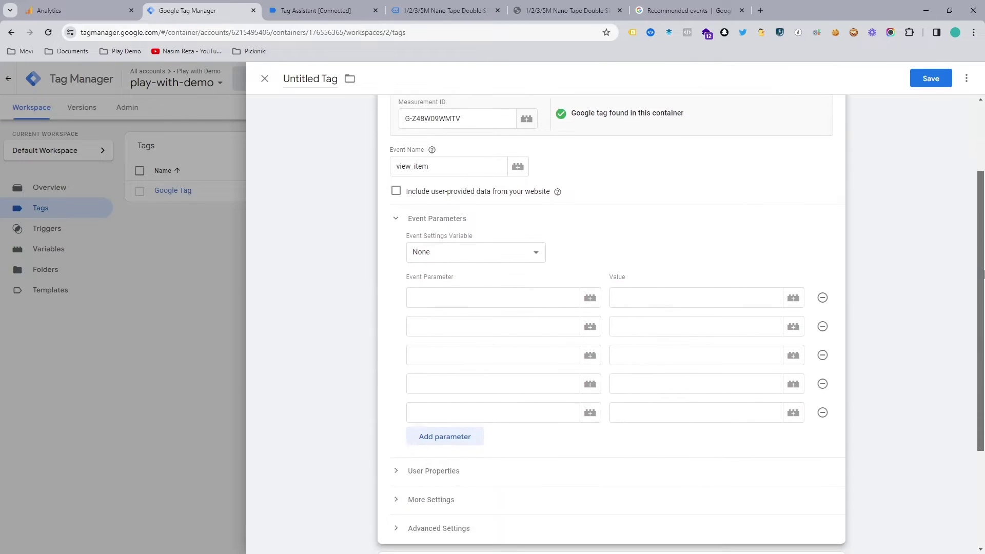
pyautogui.click(473, 280)
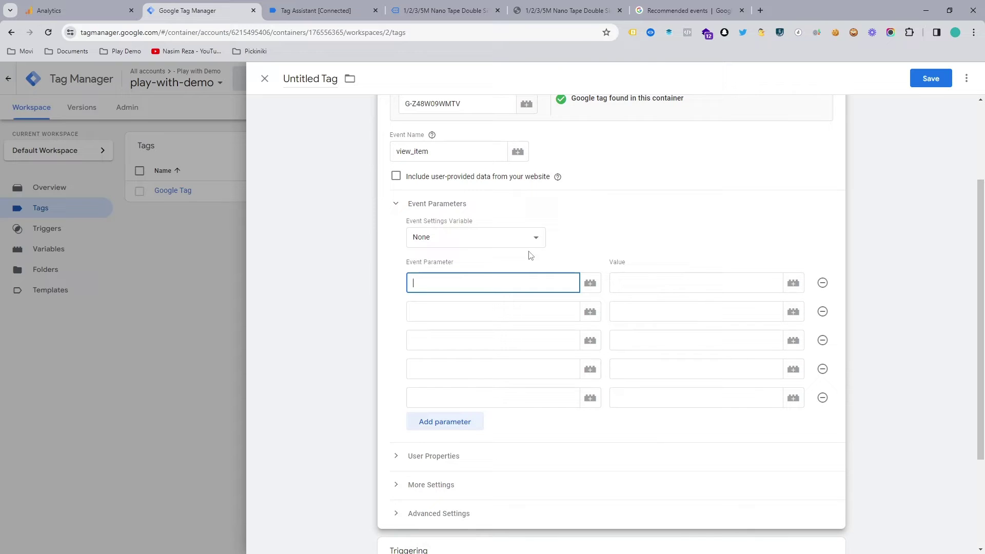
# Name the tag's first event parameter currency, copied from the view_item parameters in the recommended events reference
pyautogui.click(673, 5)
pyautogui.doubleClick(289, 254)
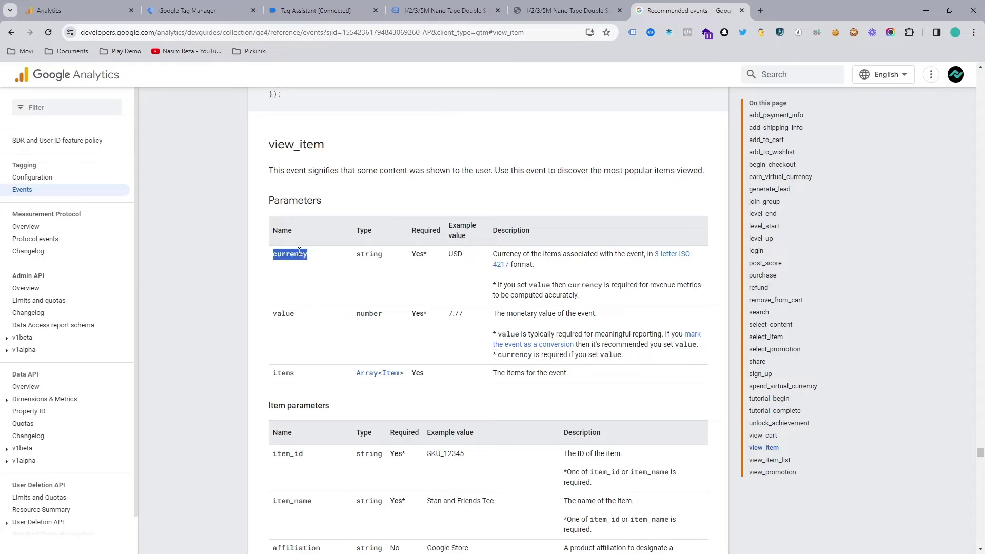
pyautogui.click(315, 11)
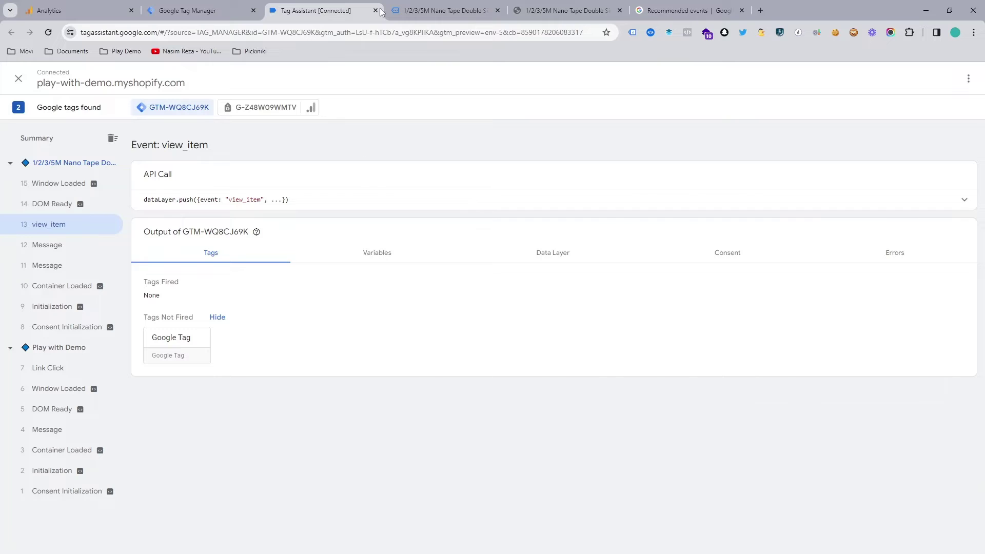
pyautogui.click(405, 11)
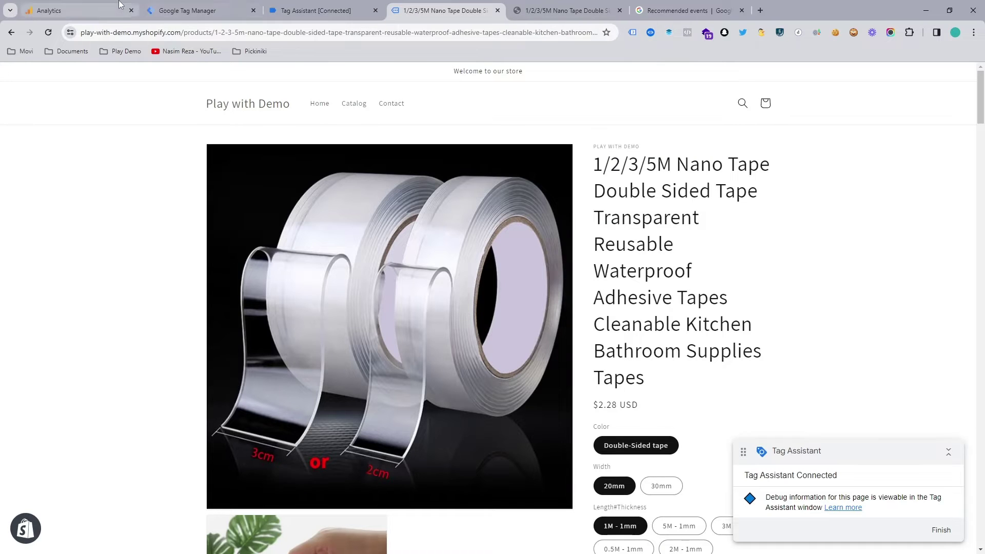
pyautogui.click(120, 5)
pyautogui.click(225, 6)
pyautogui.write('currency')
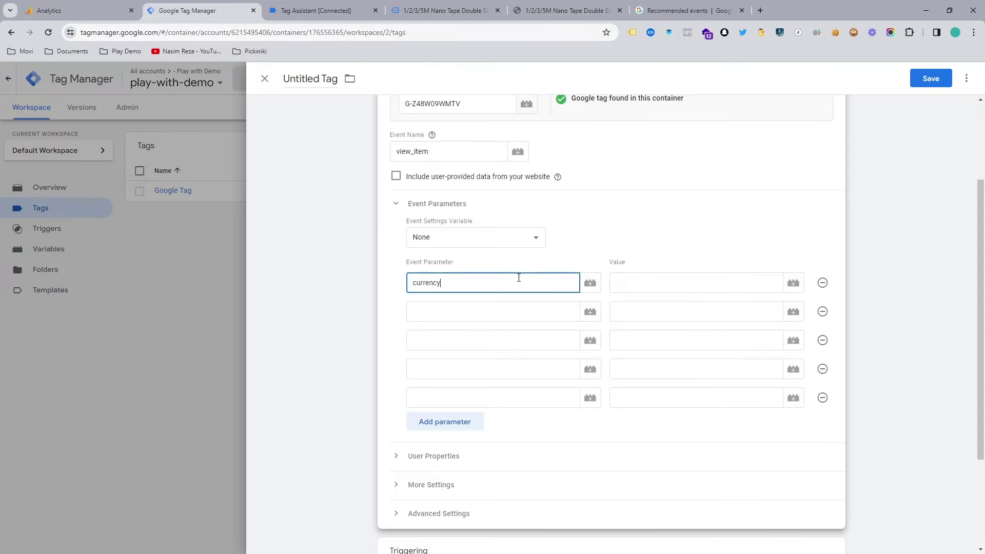
# Name the second event parameter value, copied from the view_item parameters table in the recommended events reference
pyautogui.click(457, 311)
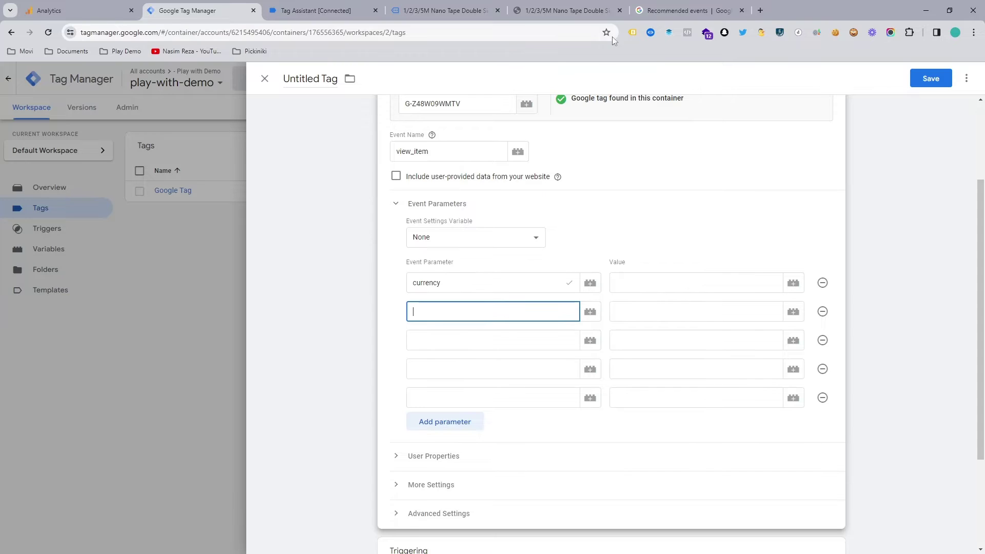
pyautogui.moveTo(659, 4); pyautogui.dragTo(226, 9)
pyautogui.doubleClick(283, 314)
pyautogui.hotkey('ctrl', 'c')
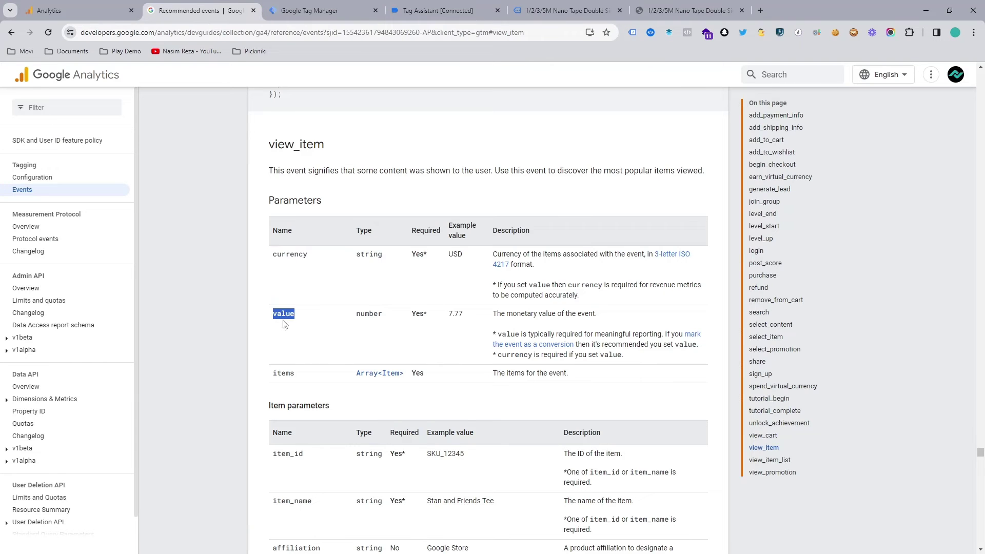
pyautogui.click(313, 9)
pyautogui.hotkey('ctrl', 'v')
# Name the third event parameter items, copied from the view_item parameters table in the reference
pyautogui.click(427, 343)
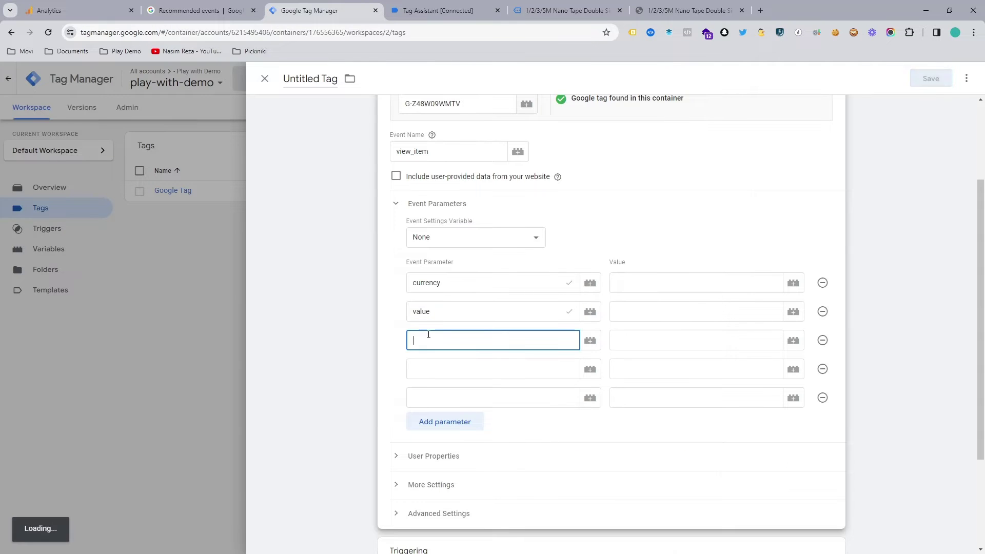
pyautogui.click(210, 6)
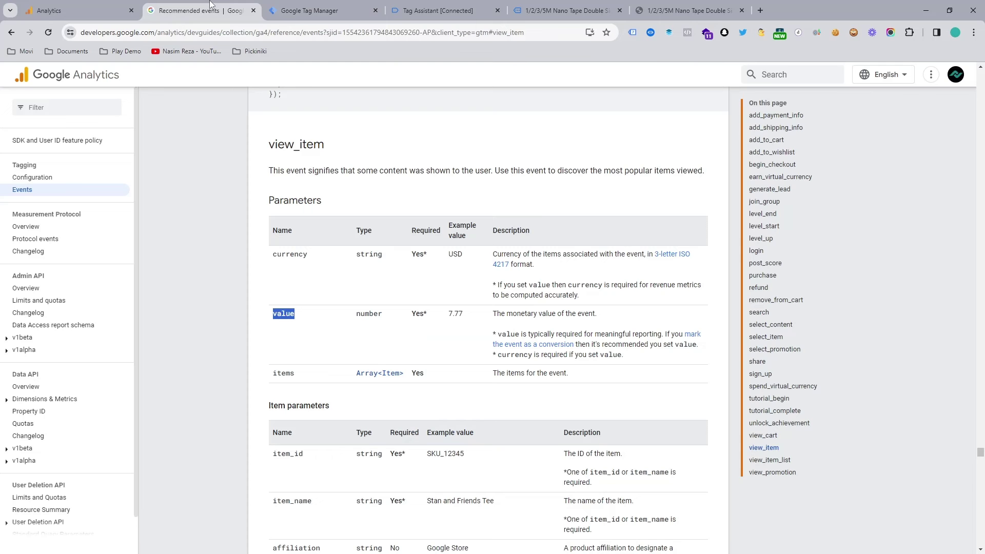
pyautogui.doubleClick(283, 373)
pyautogui.click(295, 6)
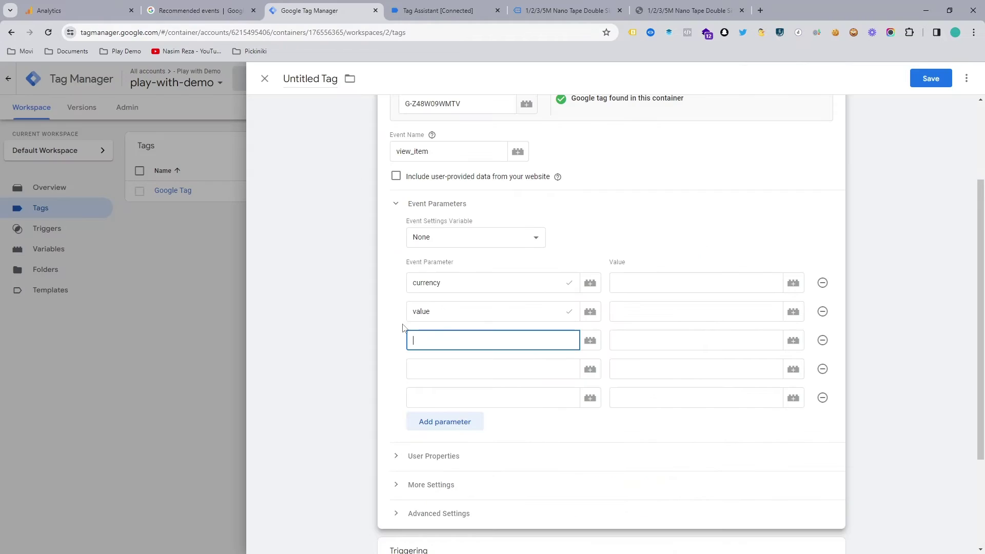
pyautogui.write('items')
# Name the fourth event parameter item_id, copied from the item parameters table in the reference
pyautogui.click(424, 370)
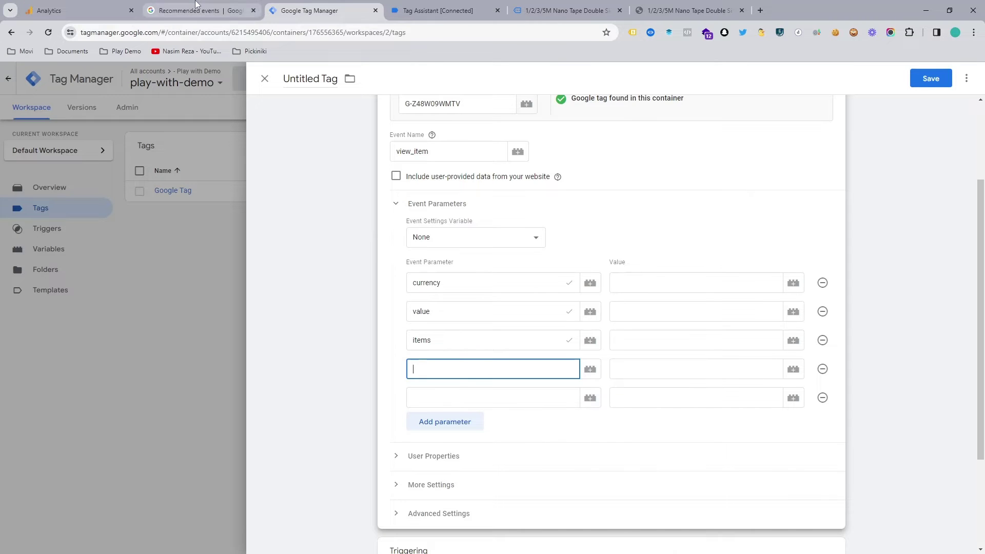
pyautogui.click(196, 6)
pyautogui.doubleClick(287, 454)
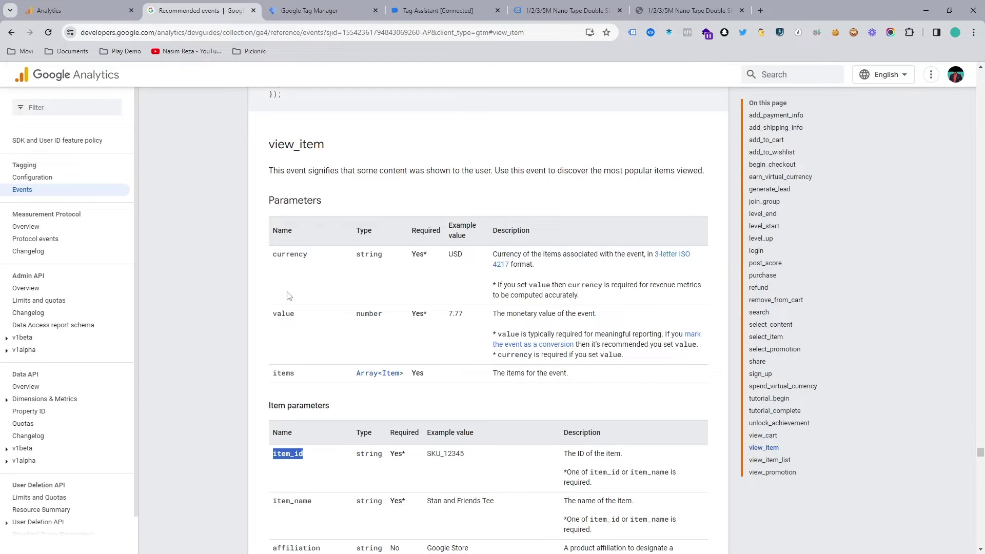
pyautogui.hotkey('ctrl', 'c')
pyautogui.click(318, 11)
pyautogui.hotkey('ctrl', 'v')
# Name the fifth event parameter item_name, copied from the item parameters table in the reference
pyautogui.click(447, 397)
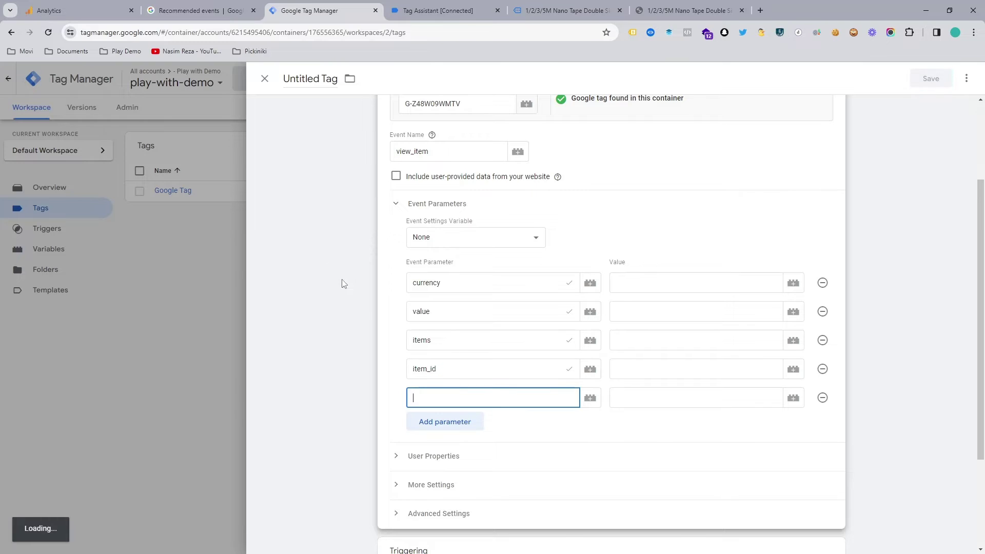
pyautogui.click(196, 10)
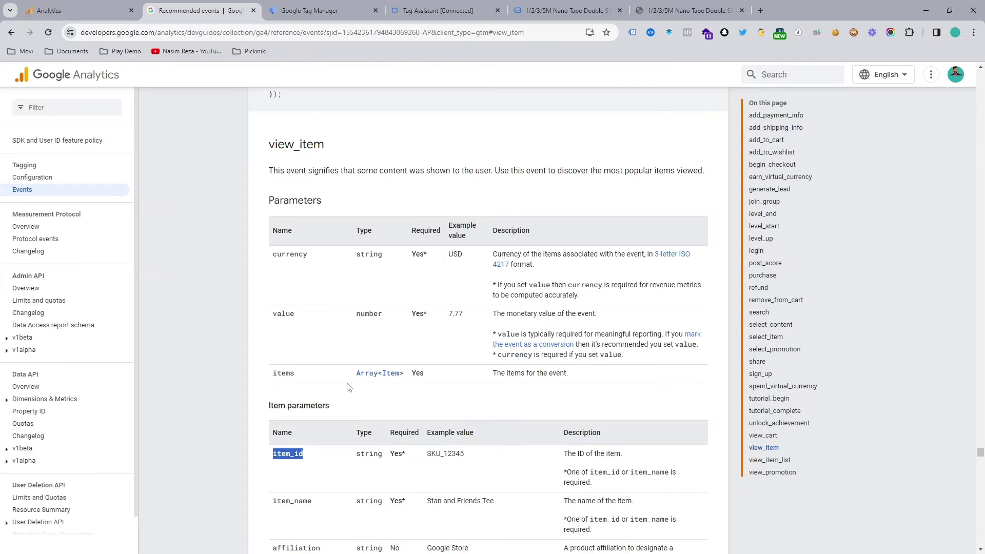
pyautogui.doubleClick(294, 502)
pyautogui.hotkey('ctrl', 'c')
pyautogui.click(315, 11)
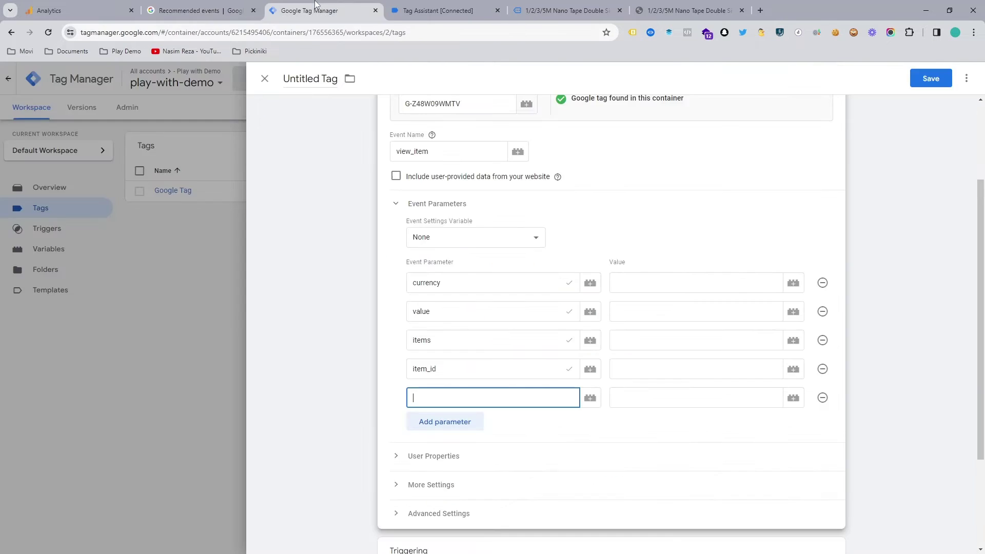
pyautogui.hotkey('ctrl', 'v')
pyautogui.click(442, 270)
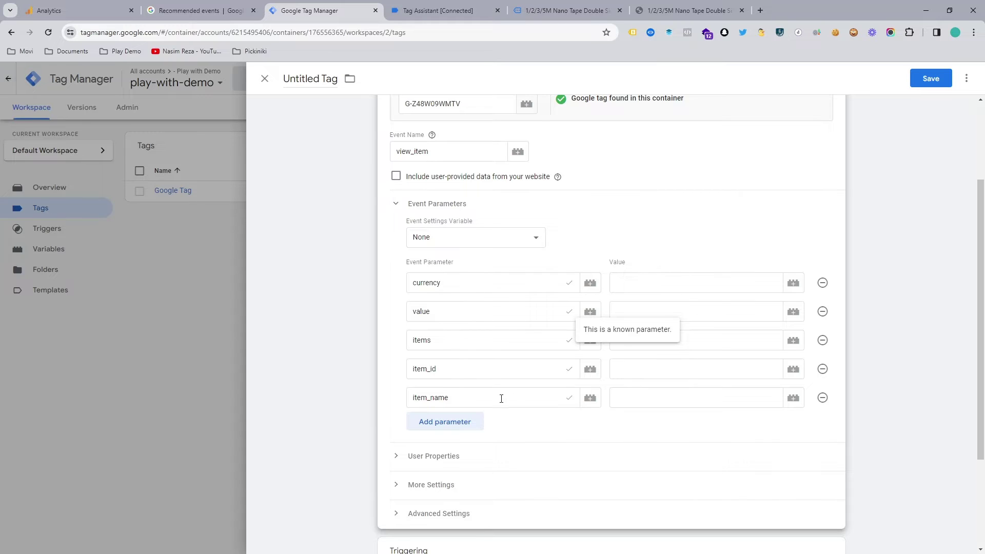
# Examine the view_item event's data layer values in Tag Assistant, including the ecommerce object's currency, items and price
pyautogui.click(701, 283)
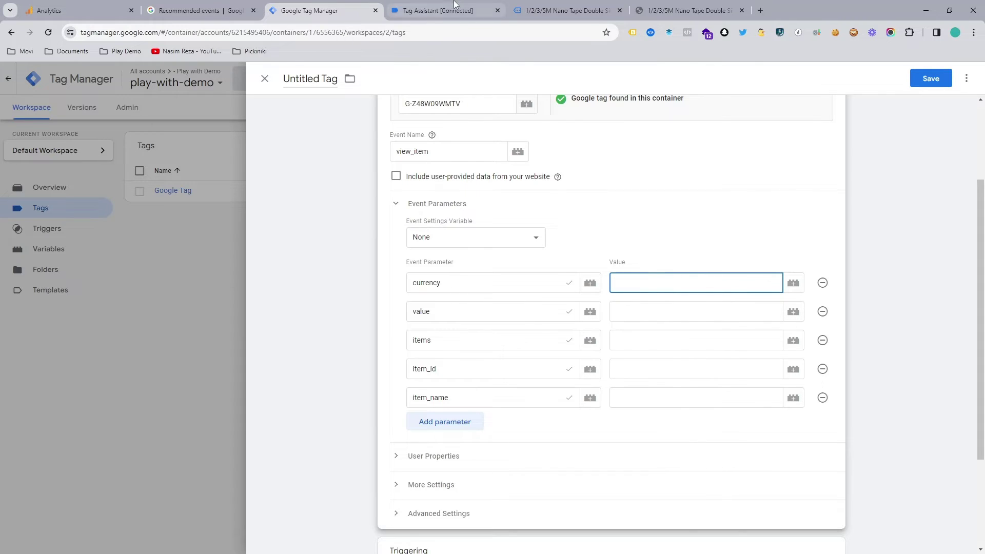
pyautogui.click(438, 11)
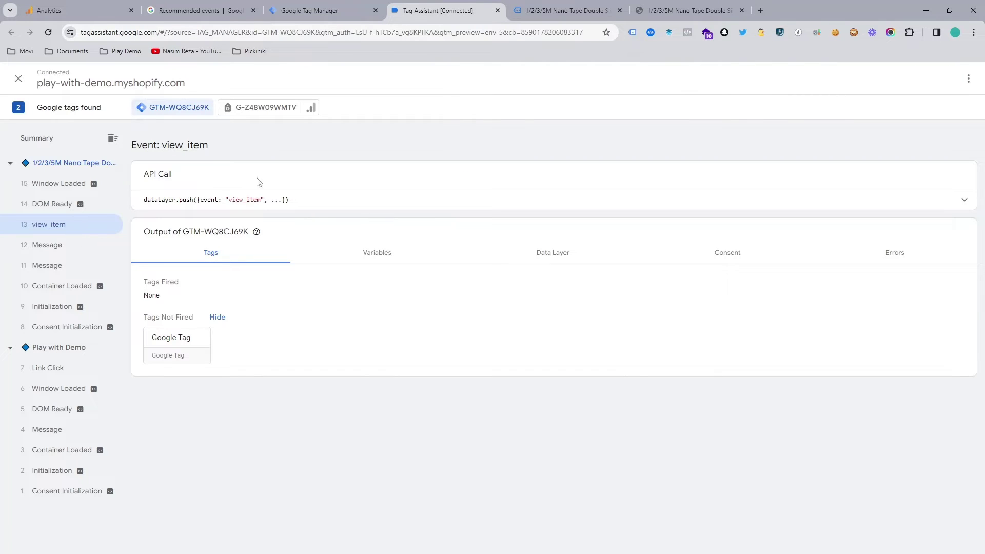
pyautogui.click(362, 5)
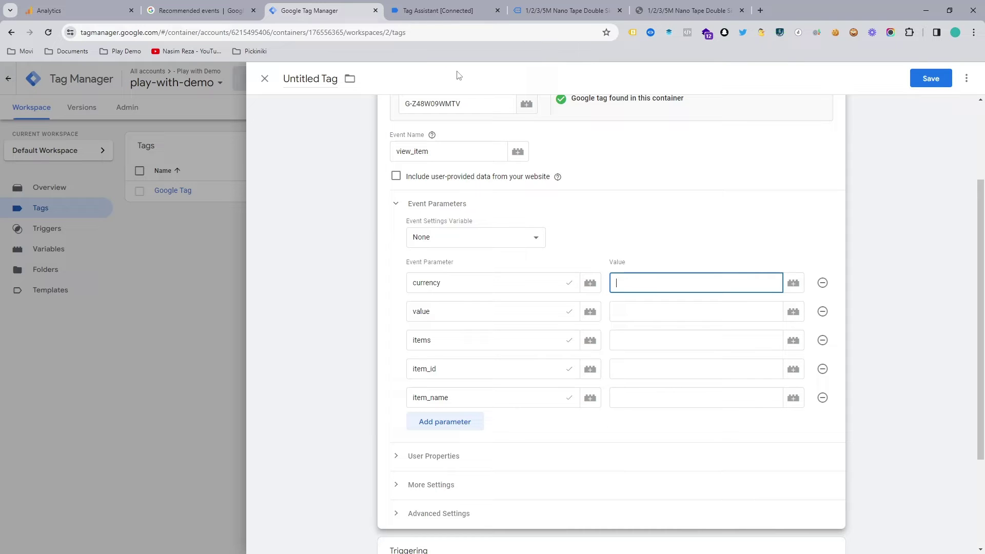
pyautogui.click(437, 10)
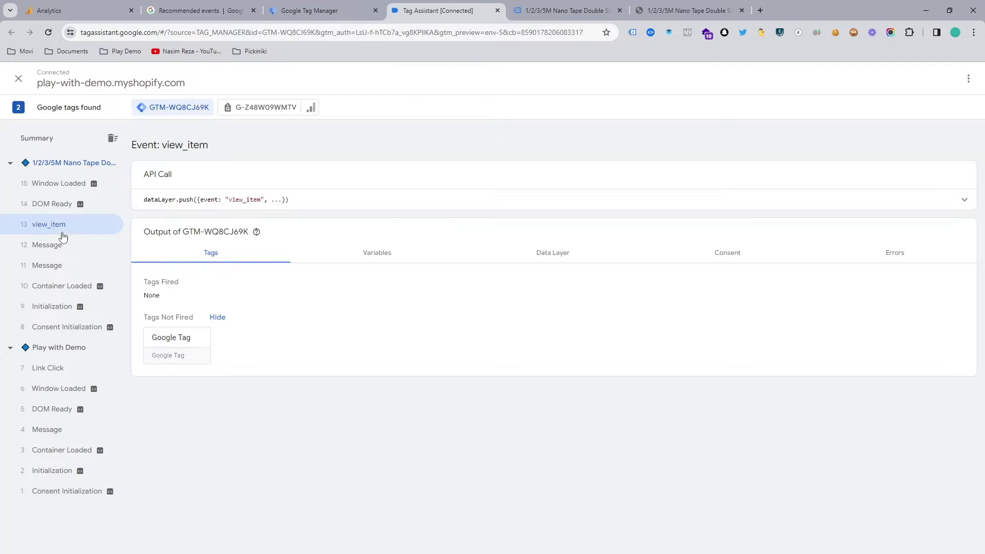
pyautogui.click(544, 260)
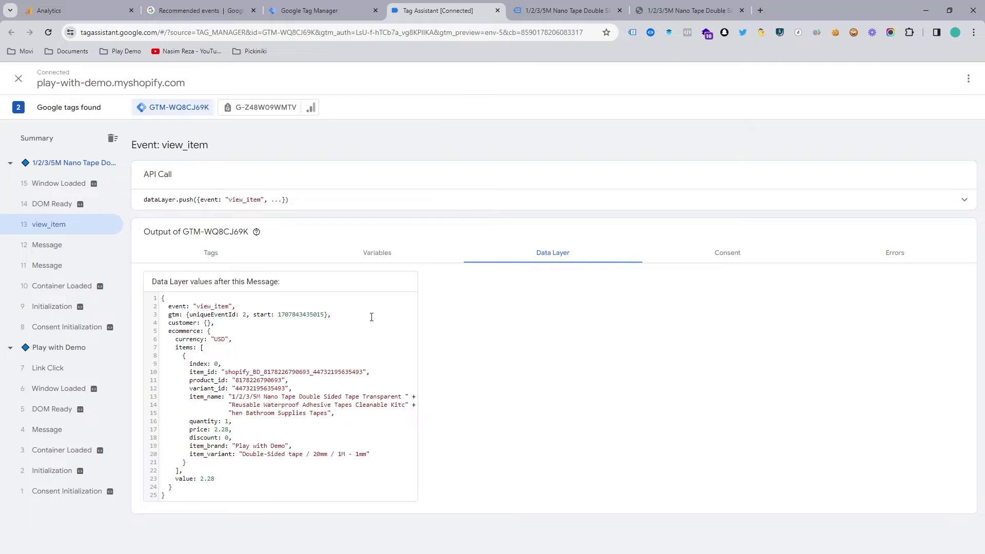
pyautogui.moveTo(168, 331); pyautogui.dragTo(235, 447)
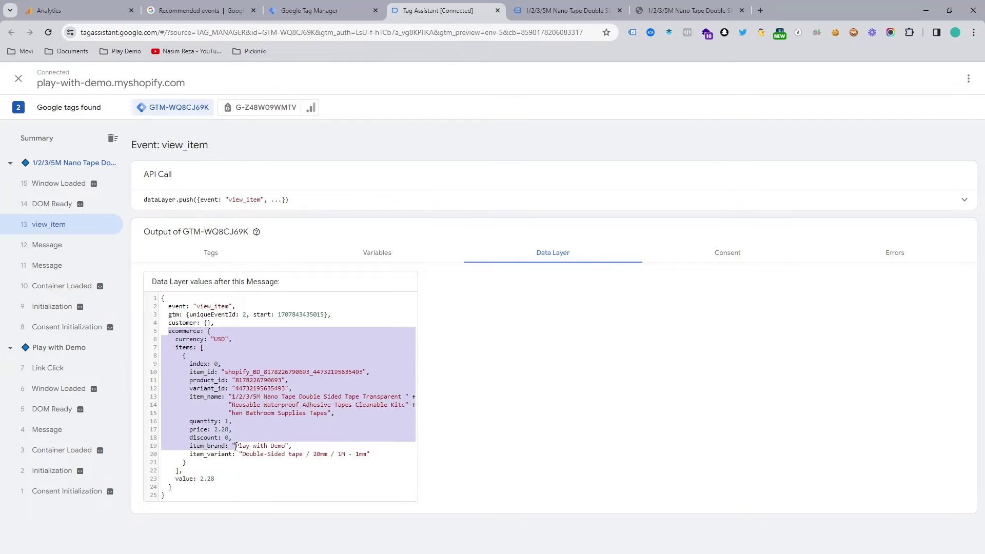
pyautogui.click(201, 379)
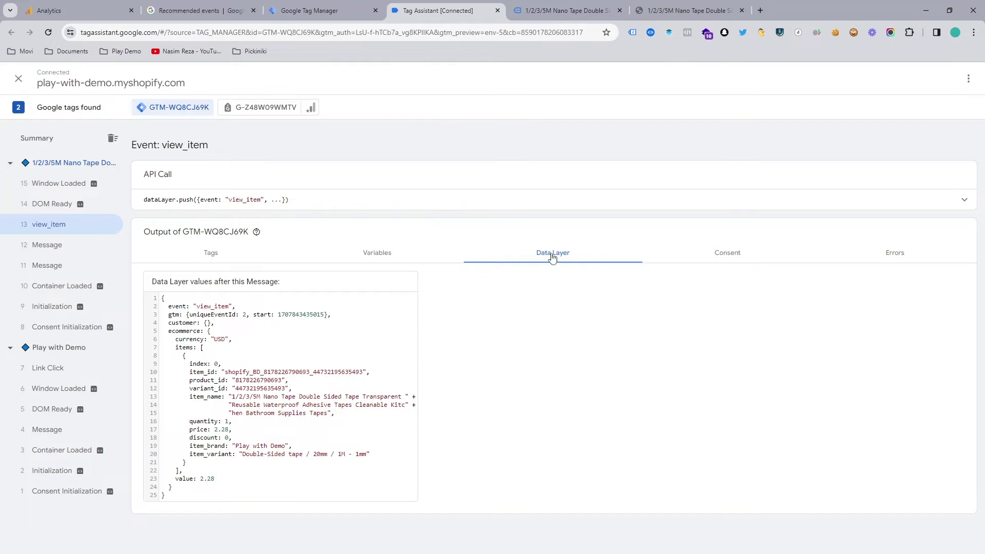
pyautogui.doubleClick(178, 341)
pyautogui.moveTo(175, 348); pyautogui.dragTo(225, 400)
pyautogui.click(197, 380)
pyautogui.click(188, 383)
pyautogui.click(190, 396)
pyautogui.moveTo(189, 429); pyautogui.dragTo(203, 429)
# Inspect the view_item event's ecommerce key paths with the datalayer checker extension on the store's nano tape product page
pyautogui.click(548, 6)
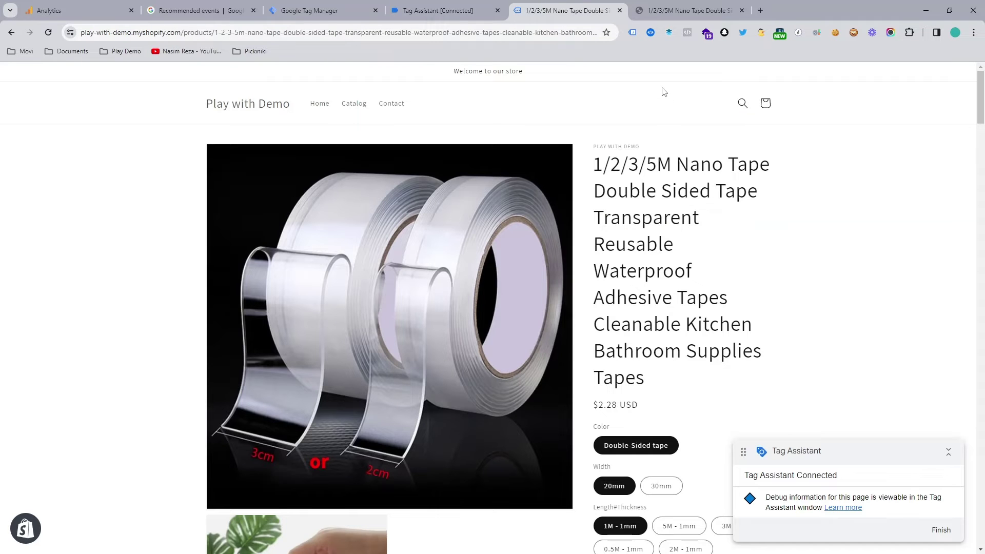
pyautogui.click(650, 33)
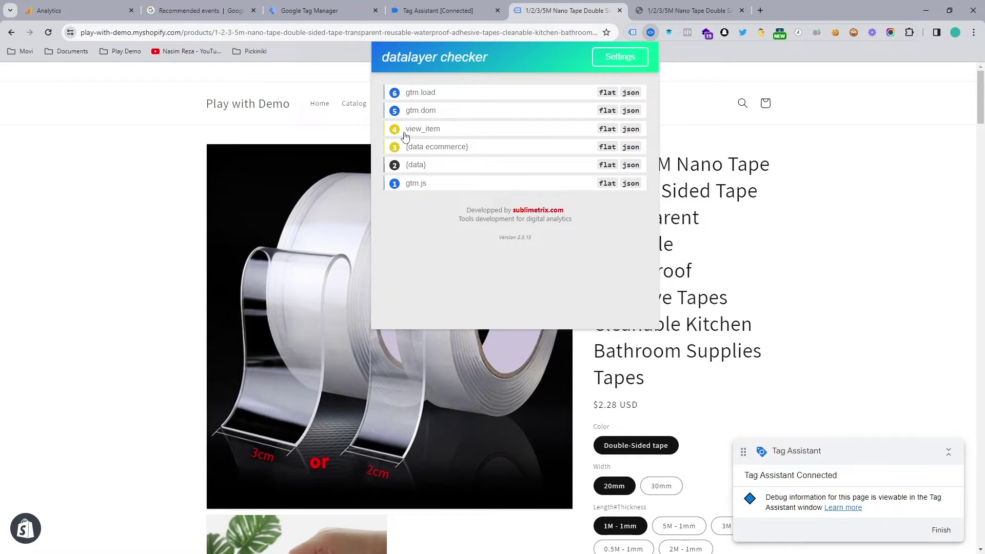
pyautogui.click(436, 131)
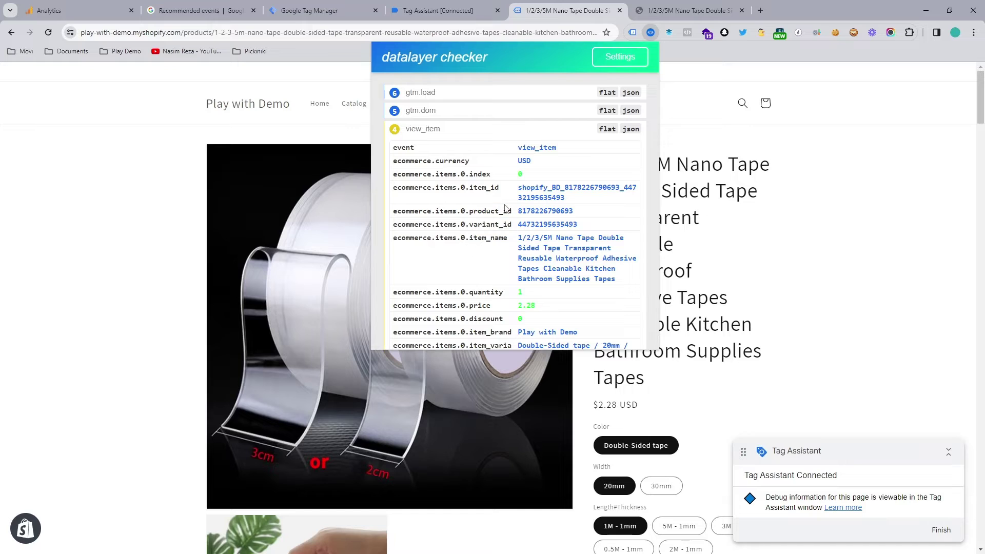
pyautogui.moveTo(501, 212)
pyautogui.moveTo(591, 175)
pyautogui.moveTo(410, 150)
pyautogui.moveTo(423, 167)
pyautogui.moveTo(533, 165)
pyautogui.moveTo(508, 189)
pyautogui.moveTo(483, 163)
# Create a new Data Layer Variable for the currency parameter's value in Tag Manager, with the data layer variable name ecommerce.currency
pyautogui.click(309, 10)
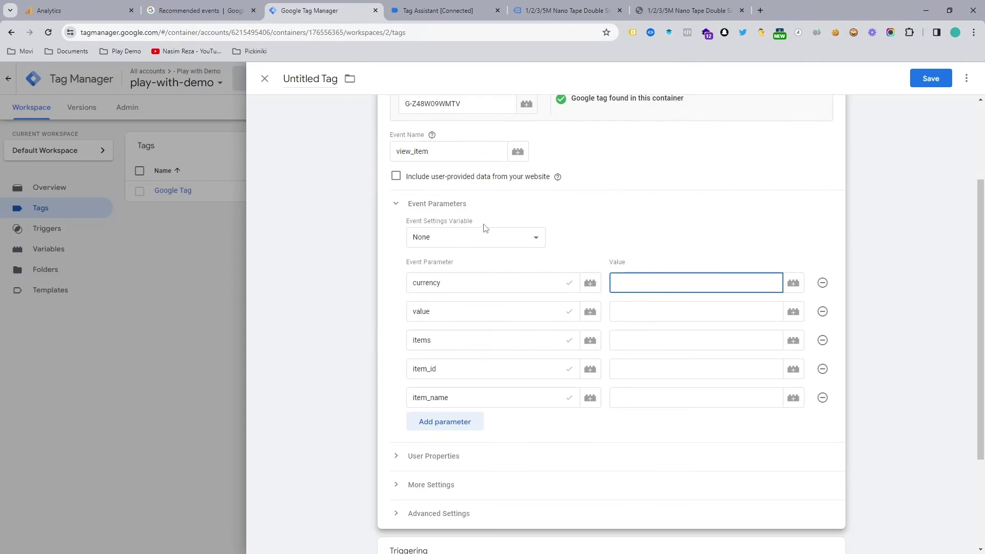
pyautogui.click(793, 284)
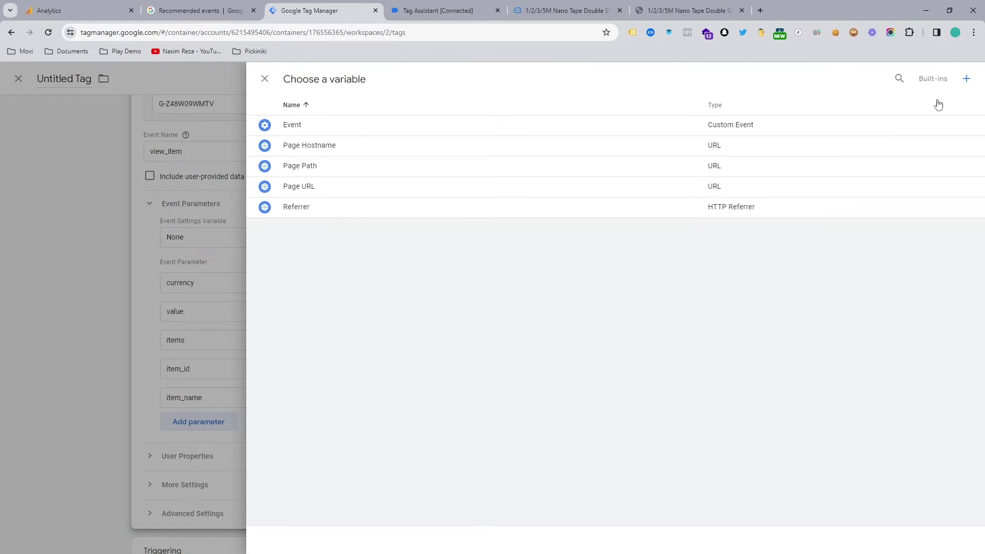
pyautogui.click(967, 78)
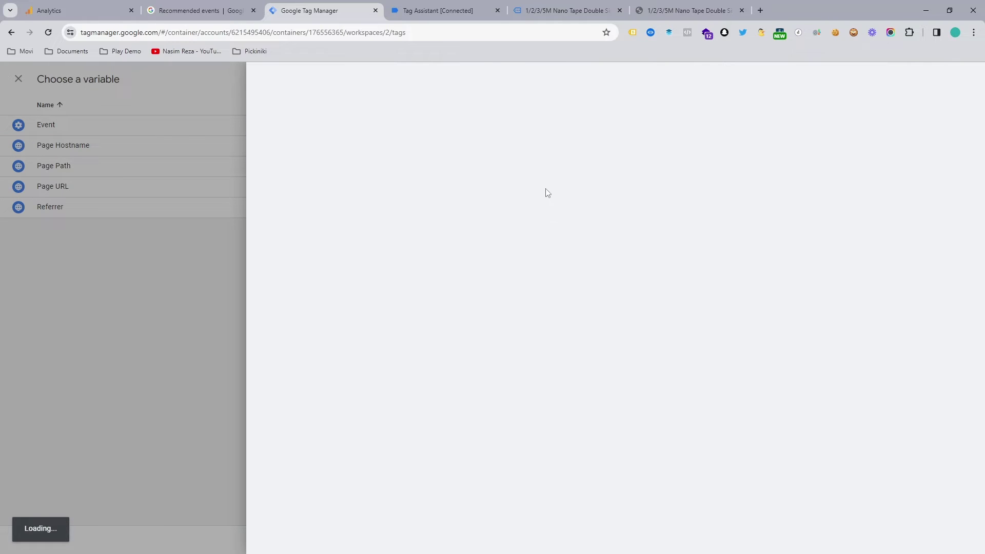
pyautogui.click(547, 193)
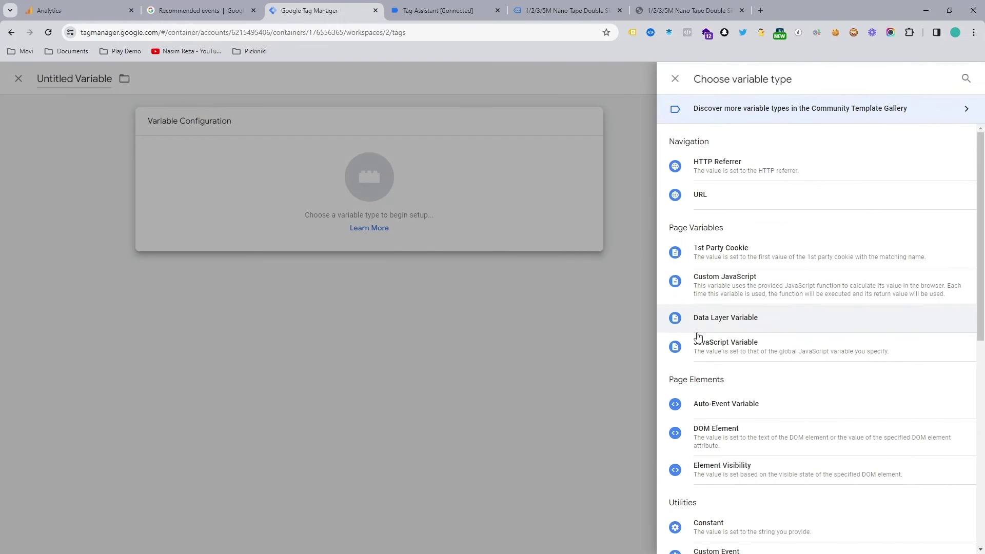
pyautogui.click(725, 318)
pyautogui.click(457, 224)
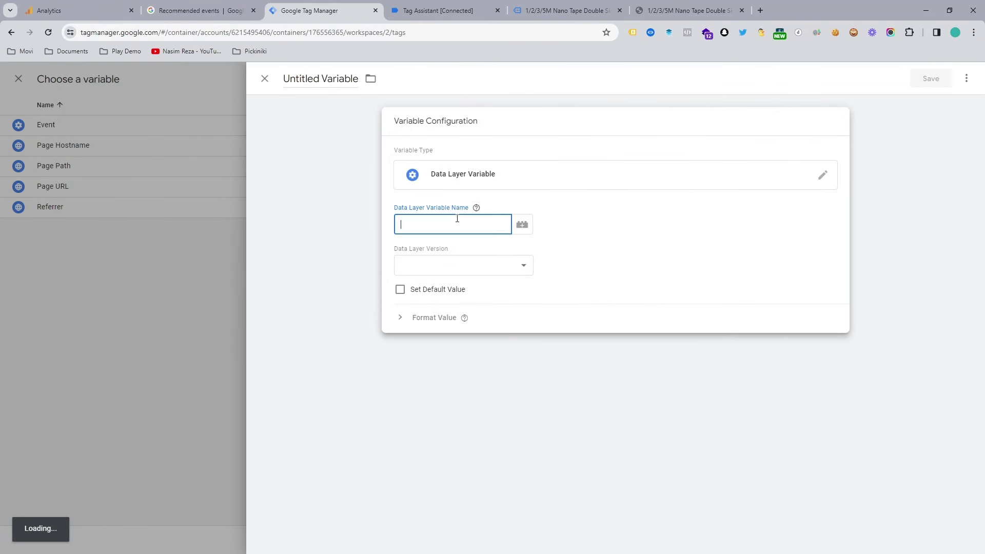
pyautogui.write('ecommerce.currency')
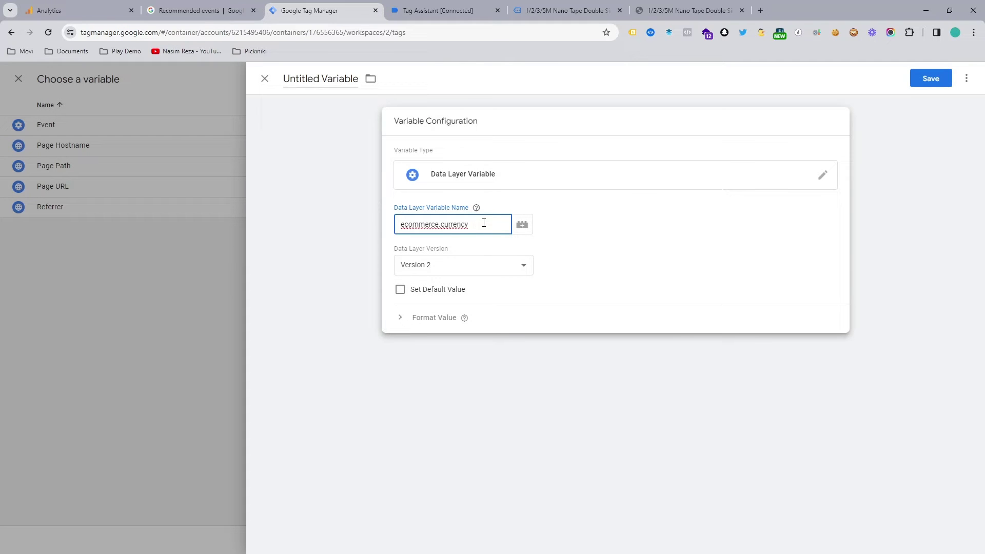
# Save the new variable under the name ecommerce.currency and place the cursor in the value field of the value parameter
pyautogui.click(928, 84)
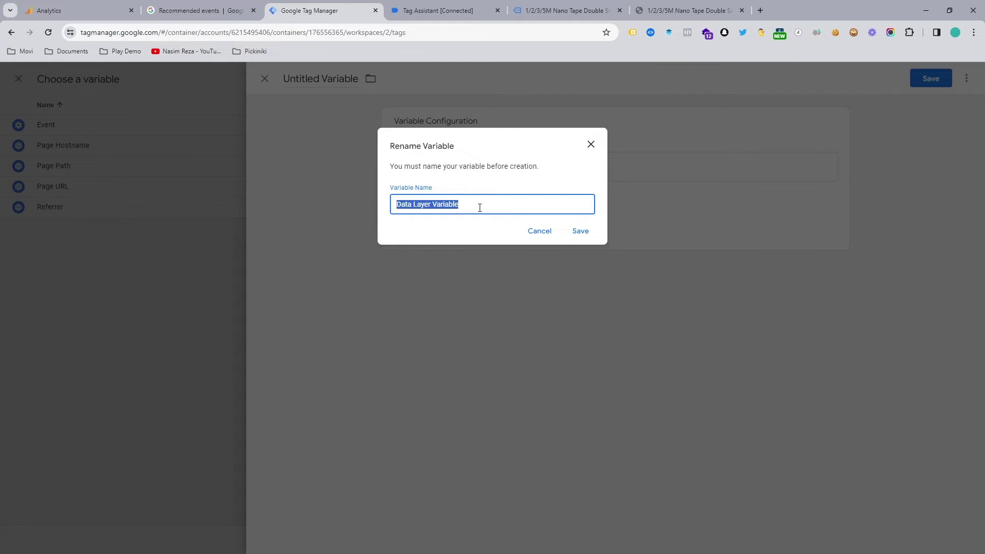
pyautogui.write('ecommerce.currency')
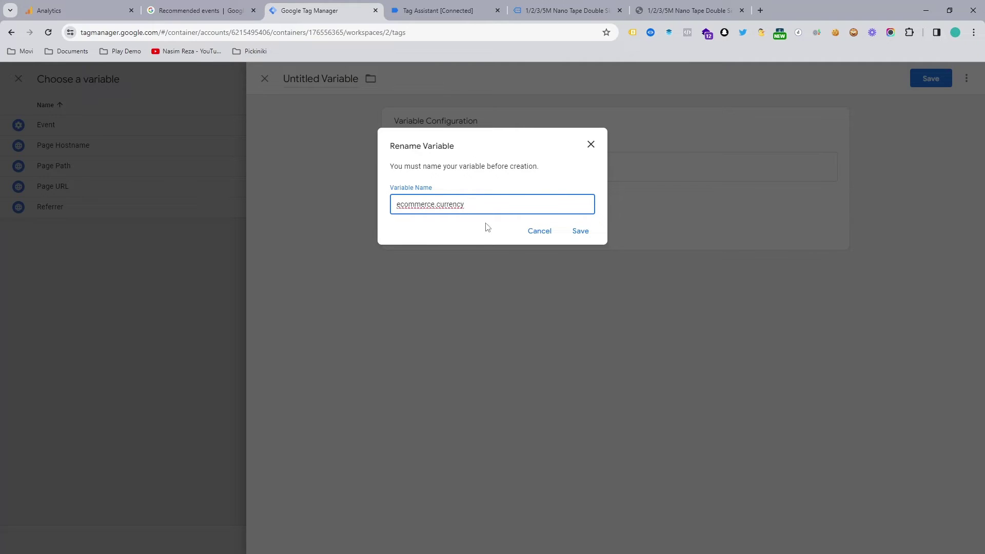
pyautogui.click(580, 232)
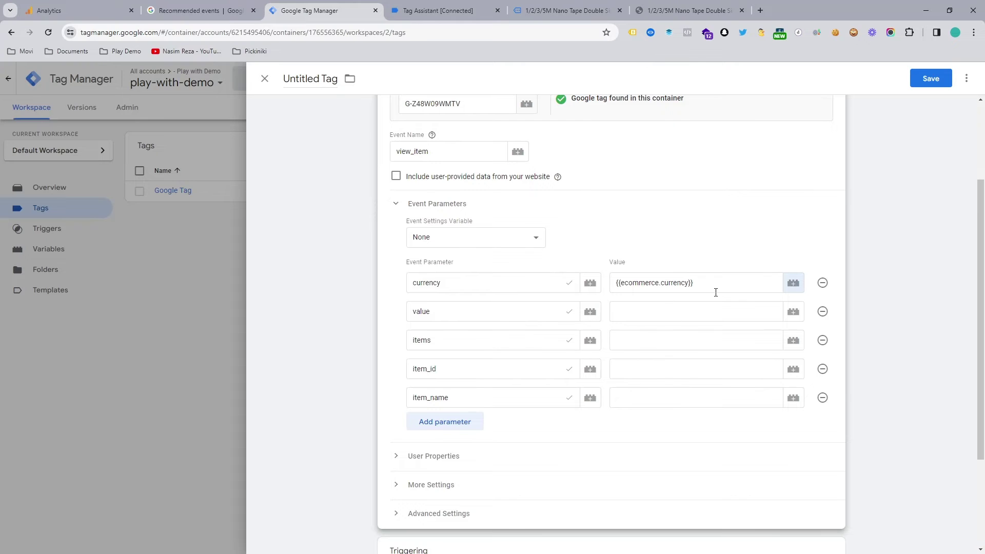
pyautogui.click(639, 318)
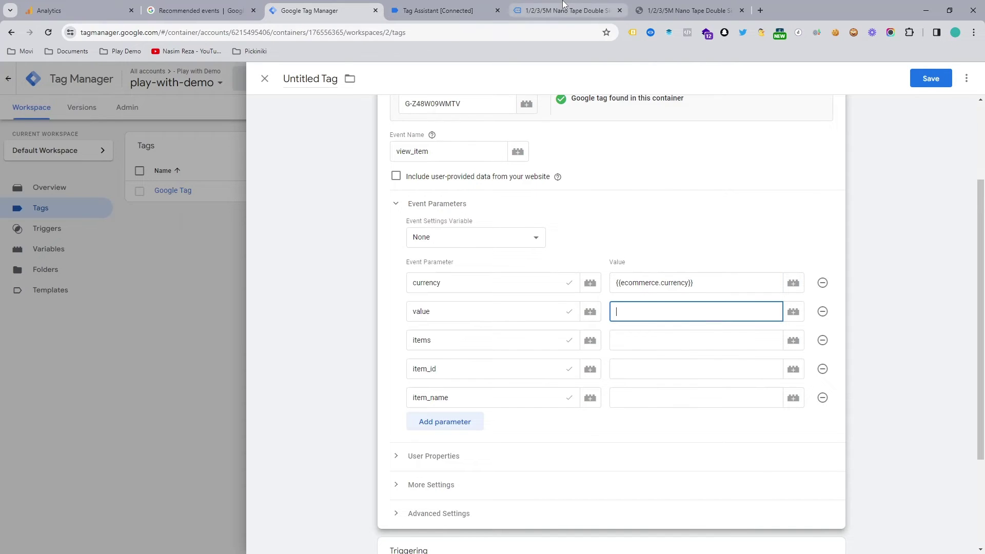
# Copy the view_item event's ecommerce.items.0.price key from the datalayer checker extension on the nano tape product page and return to Tag Manager
pyautogui.click(566, 9)
pyautogui.click(336, 9)
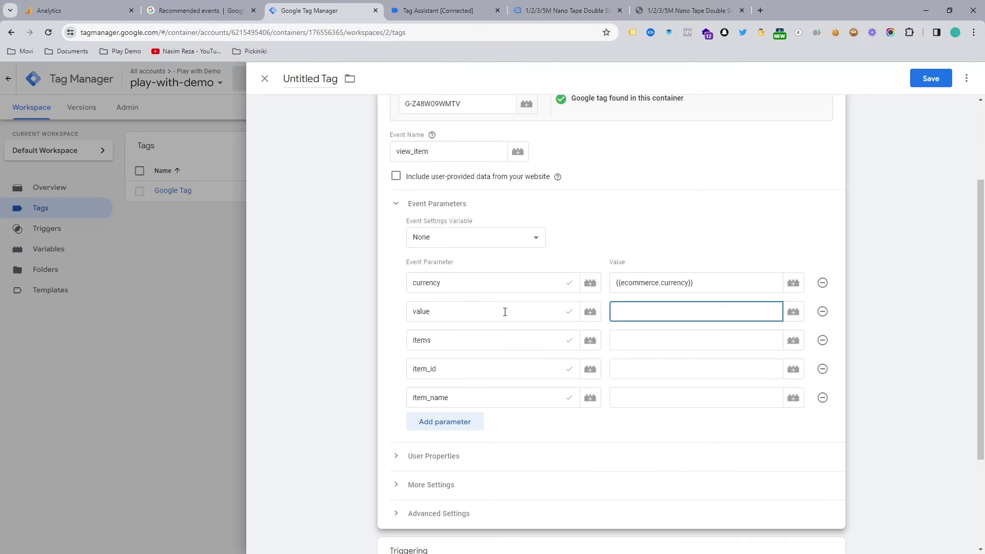
pyautogui.click(539, 5)
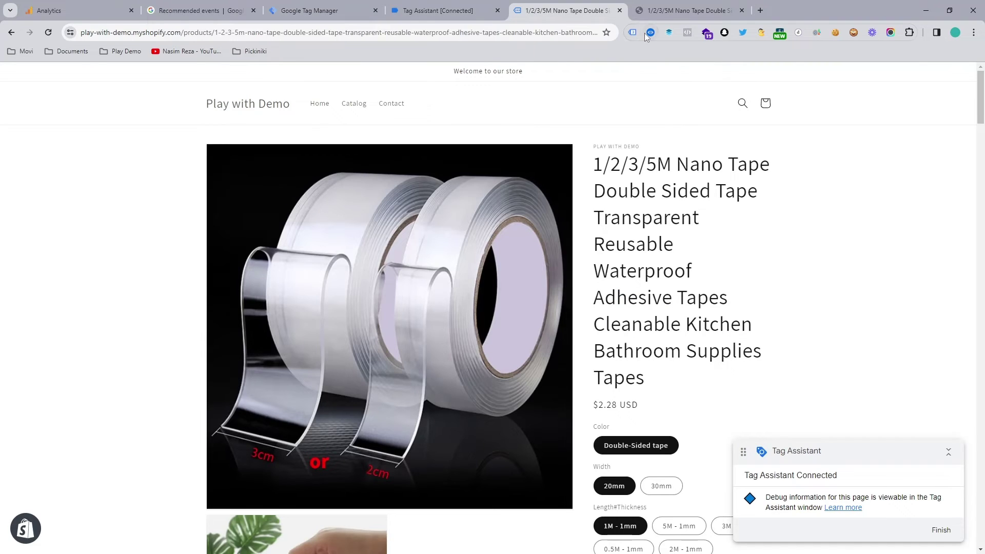
pyautogui.click(650, 32)
pyautogui.click(443, 132)
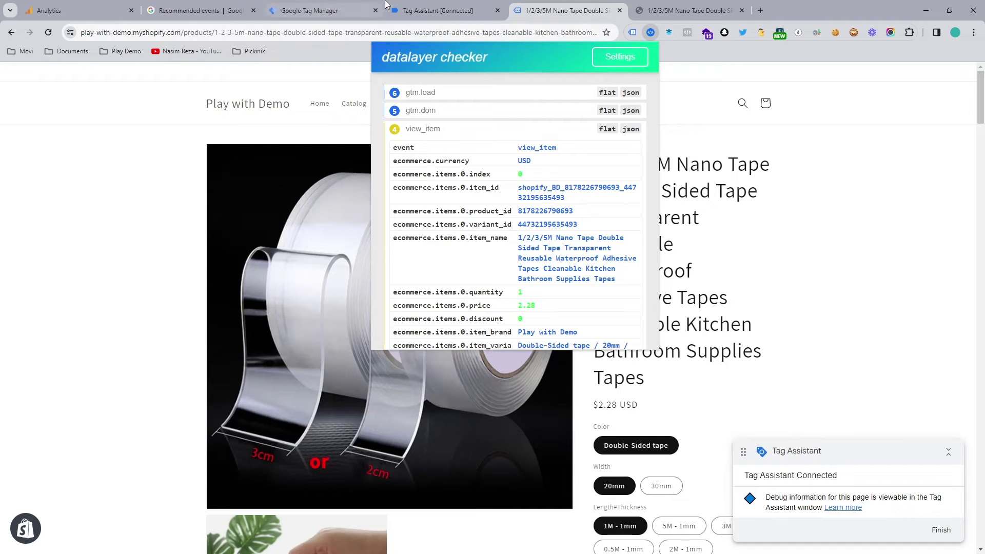
pyautogui.click(438, 10)
pyautogui.click(344, 6)
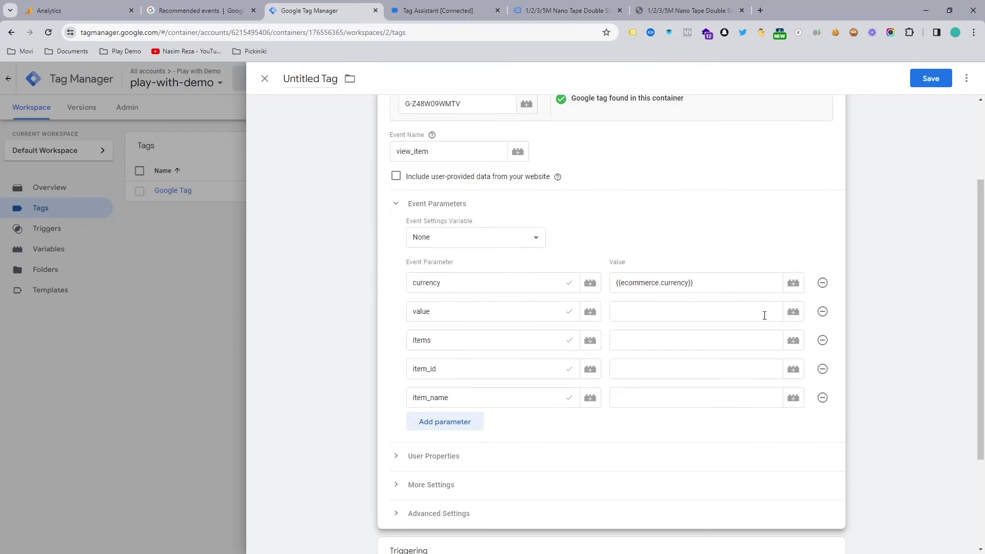
# Create a Data Layer Variable for the value parameter's value and save it under the name ecommerce.items.0.price
pyautogui.click(793, 312)
pyautogui.click(966, 79)
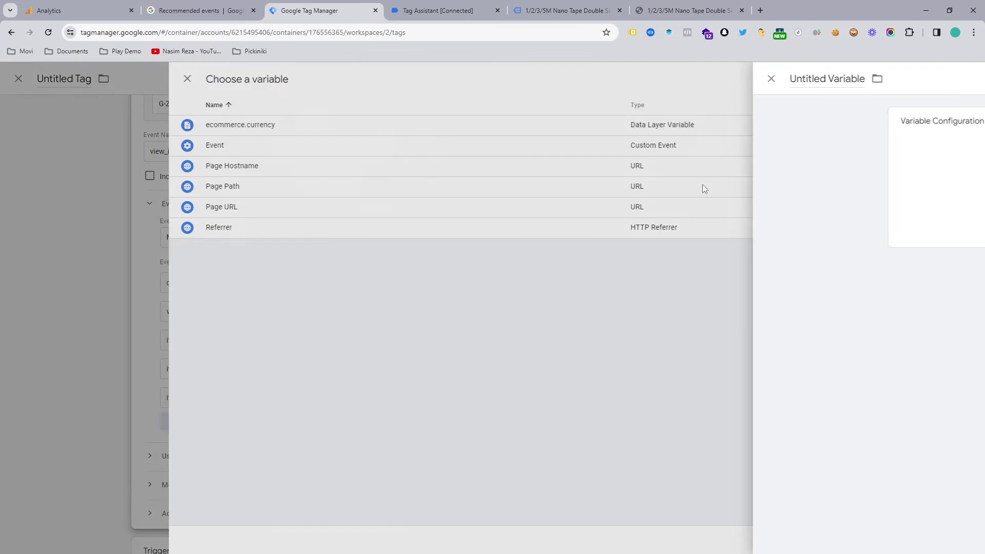
pyautogui.click(615, 222)
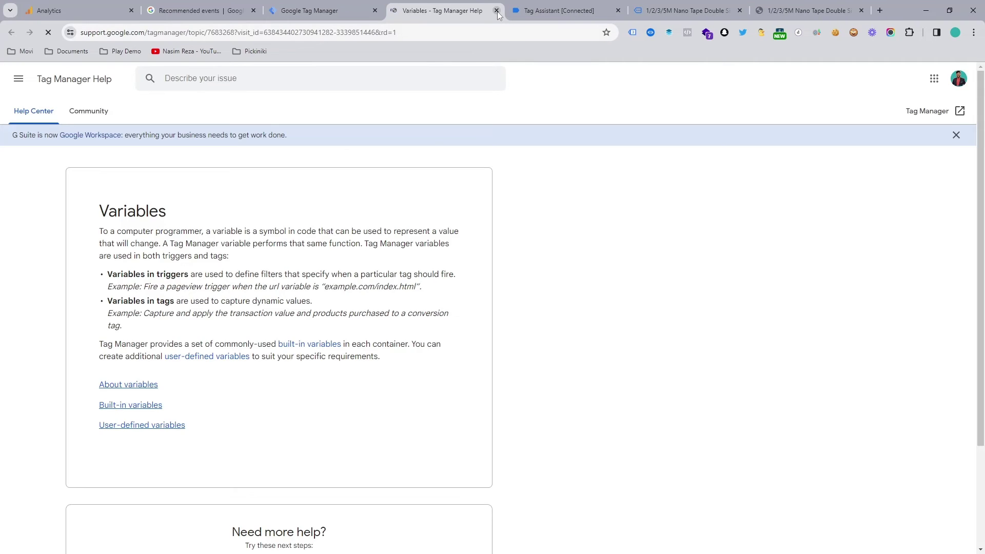
pyautogui.click(496, 11)
pyautogui.click(670, 158)
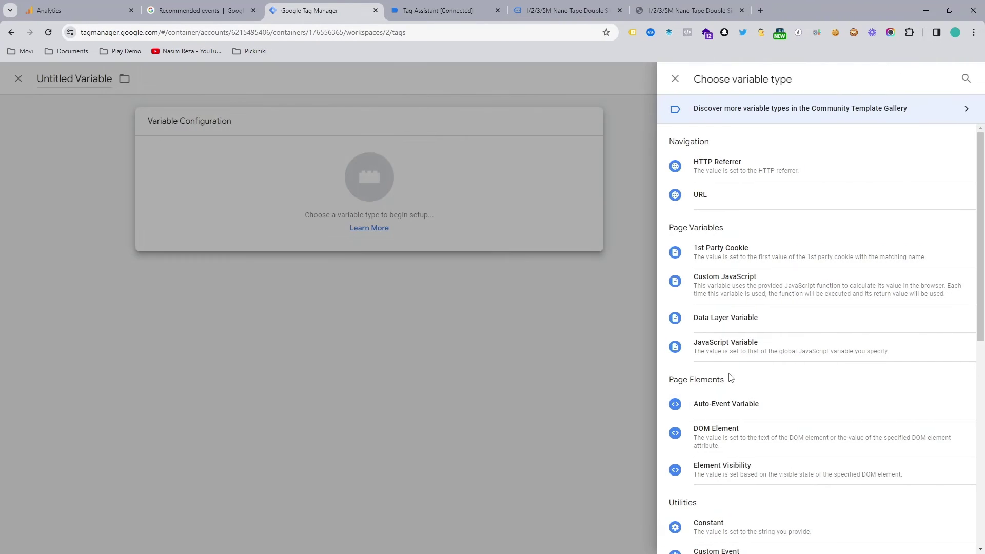
pyautogui.click(730, 324)
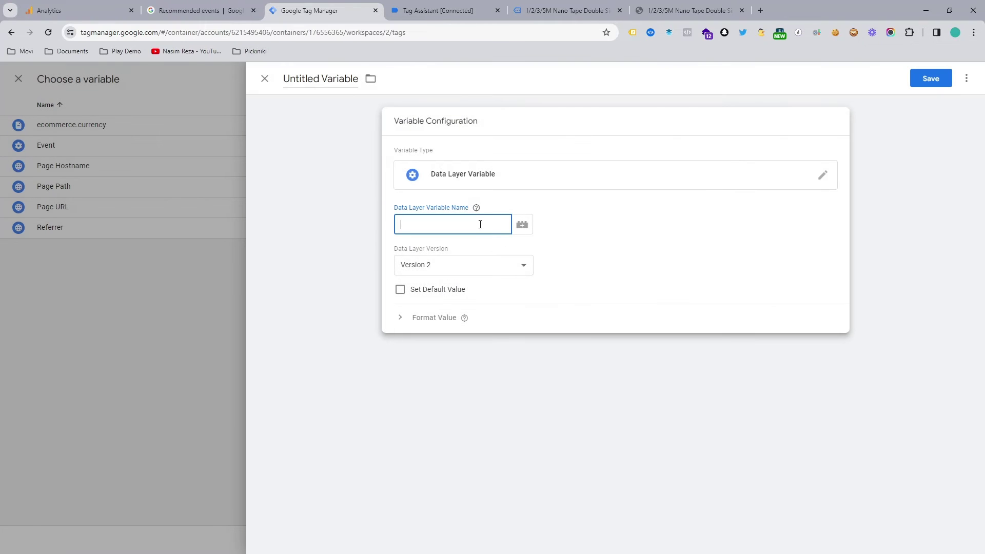
pyautogui.write('ecommerce.currency')
pyautogui.click(936, 79)
pyautogui.write('ecommerce.items.0.price')
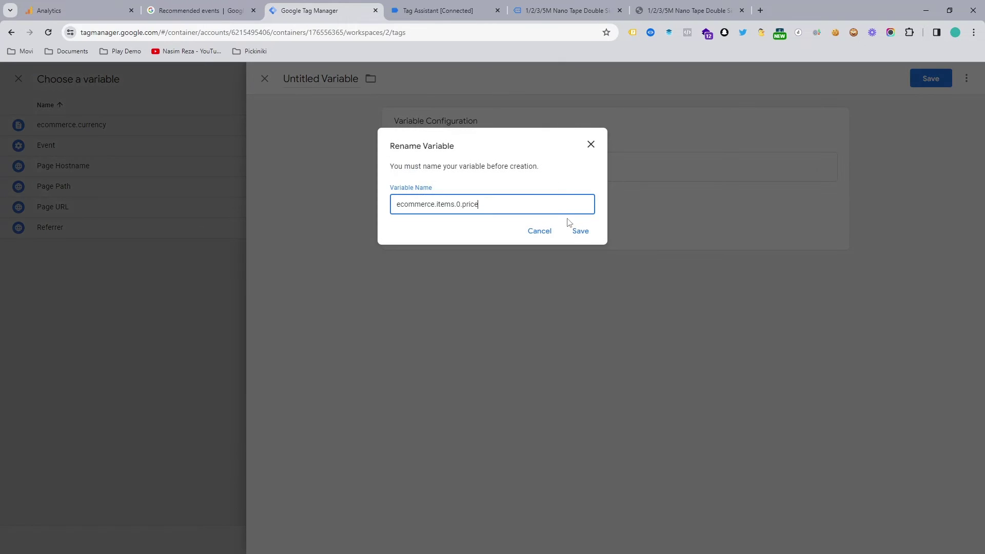
pyautogui.click(580, 231)
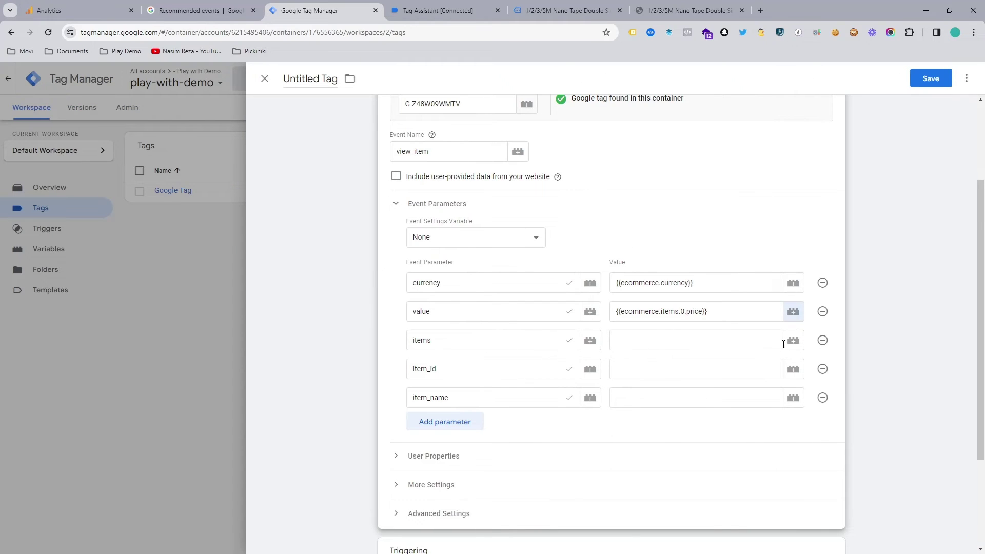
# Copy the view_item event's ecommerce.items.0.index key from the datalayer checker on the store's other product page tab and return to Tag Manager
pyautogui.click(662, 10)
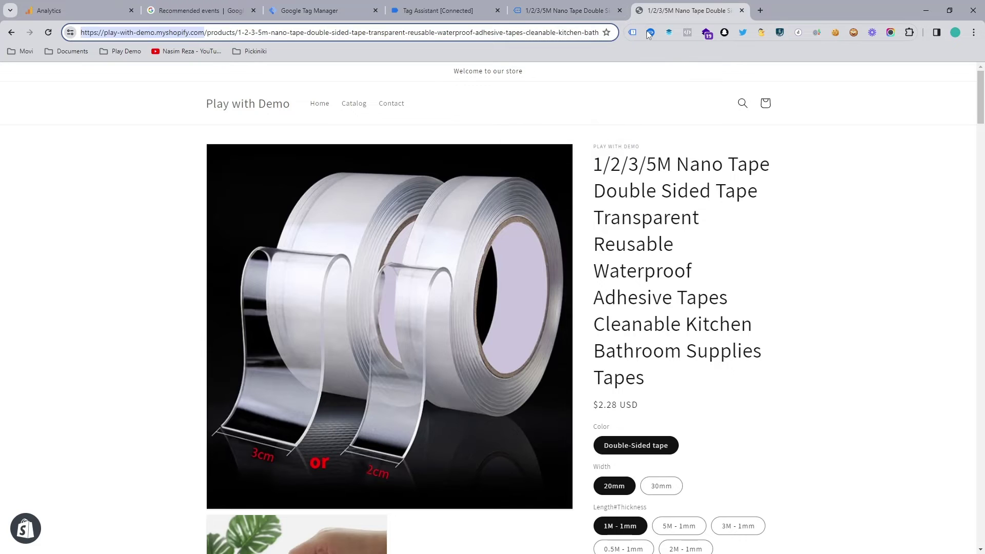
pyautogui.click(650, 32)
pyautogui.click(436, 111)
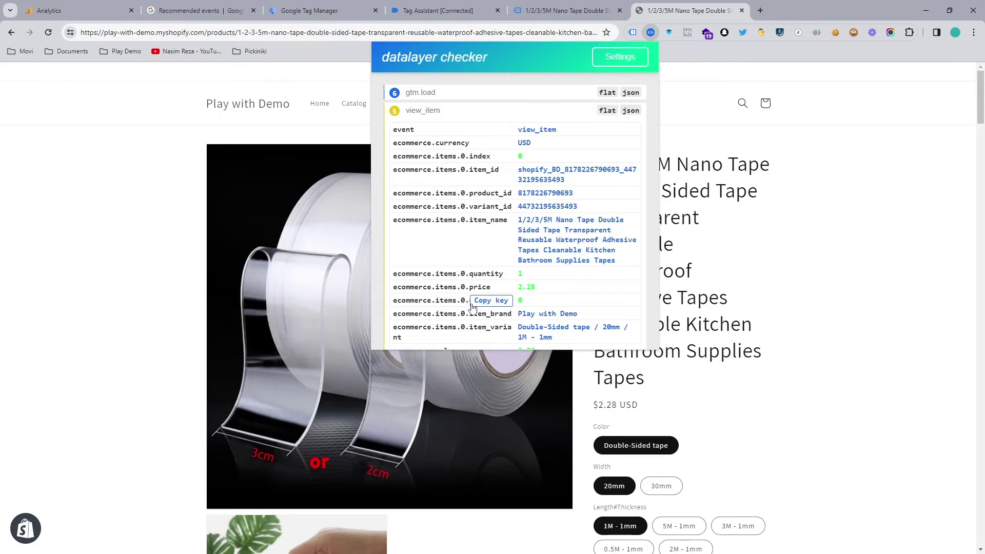
pyautogui.scroll(-3, 467, 267)
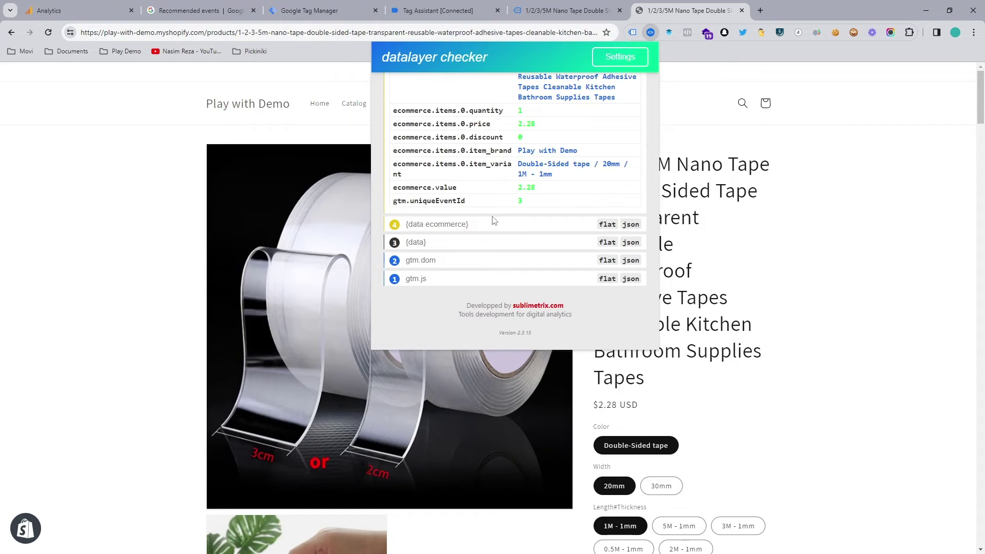
pyautogui.scroll(3, 494, 220)
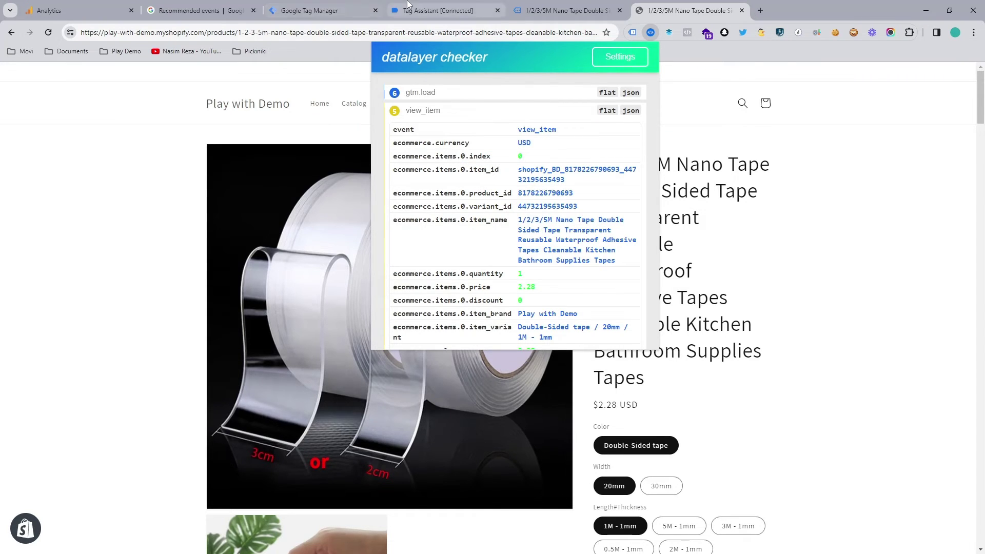
pyautogui.click(408, 5)
pyautogui.click(356, 7)
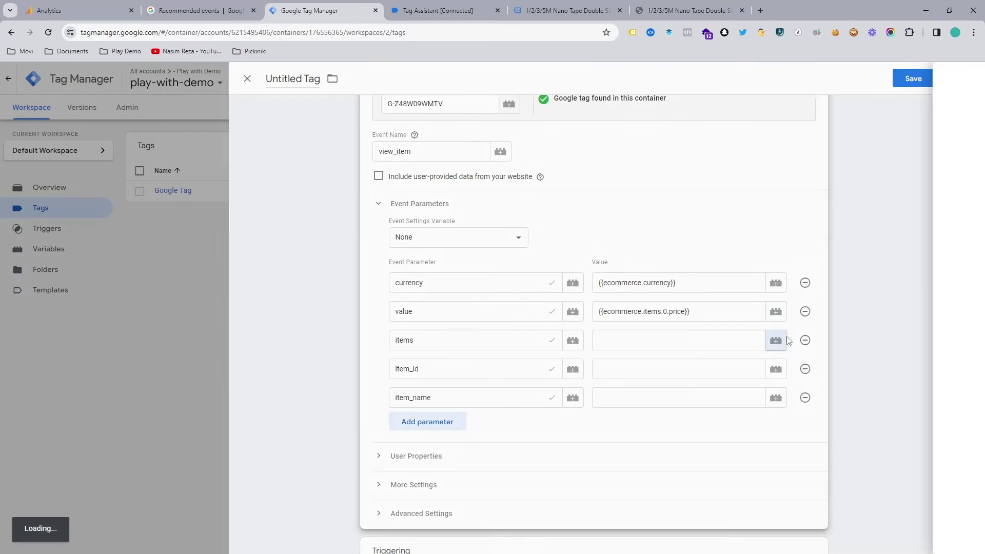
# Create a new Data Layer Variable for the items parameter's value, with the copied key shortened to ecommerce.items as data layer variable name
pyautogui.click(775, 341)
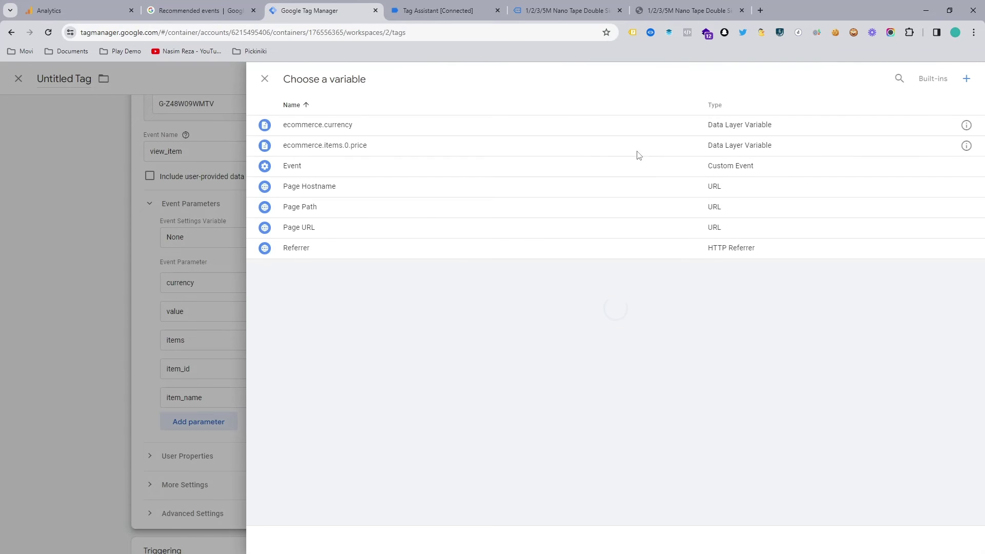
pyautogui.click(967, 78)
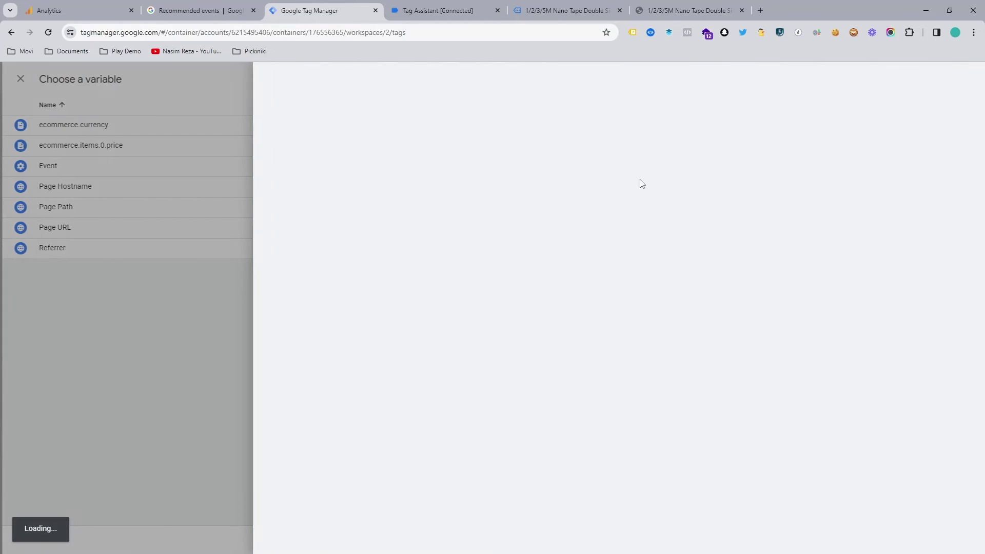
pyautogui.click(618, 169)
pyautogui.click(743, 321)
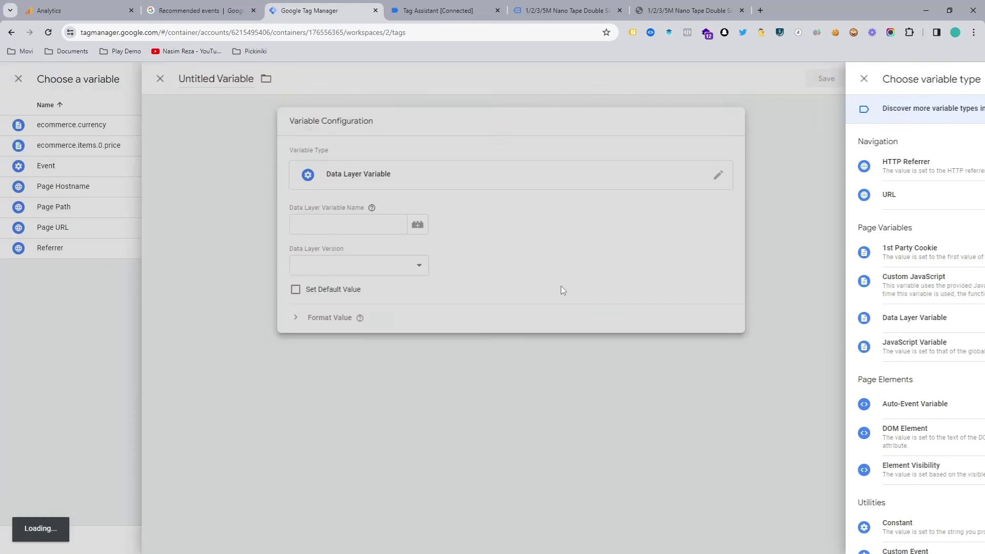
pyautogui.click(455, 226)
pyautogui.write('ecommerce.items.0.index')
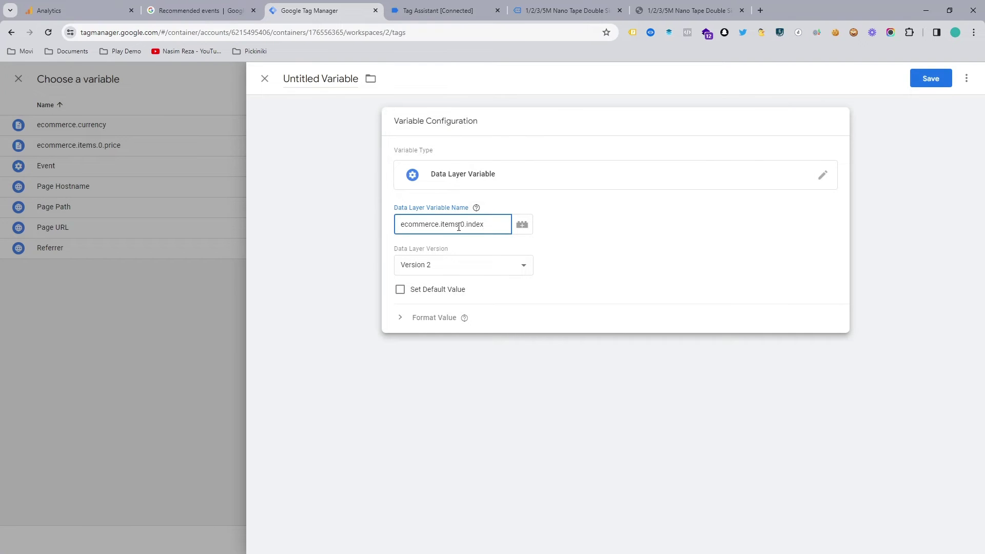
pyautogui.moveTo(458, 227); pyautogui.dragTo(482, 230)
pyautogui.press('BackSpace')
pyautogui.moveTo(400, 226); pyautogui.dragTo(443, 226)
pyautogui.moveTo(583, 236); pyautogui.dragTo(805, 173)
# Save the items parameter's new variable under the name ecommerce.items
pyautogui.click(931, 78)
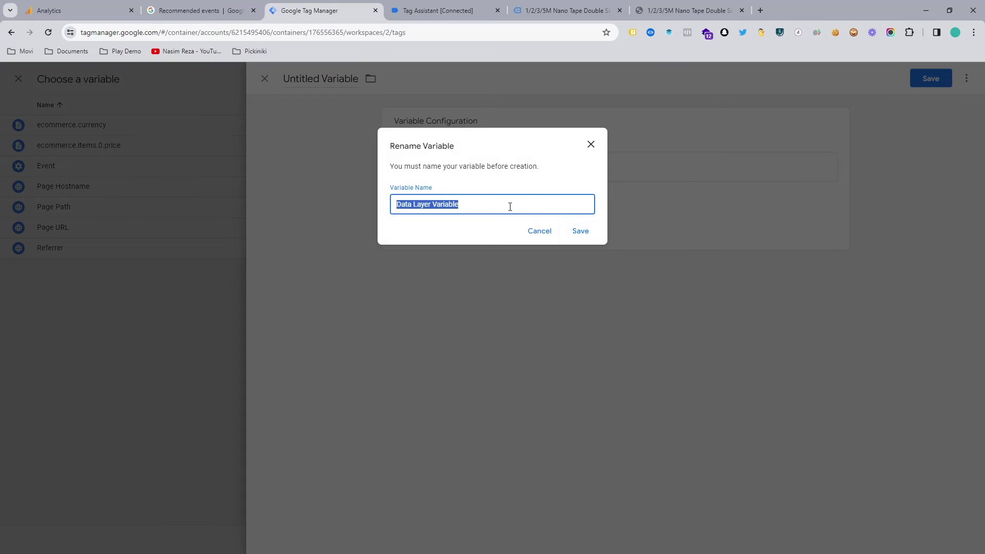
pyautogui.doubleClick(510, 207)
pyautogui.hotkey('ctrl', 'a')
pyautogui.write('ecommerce.items.0.index')
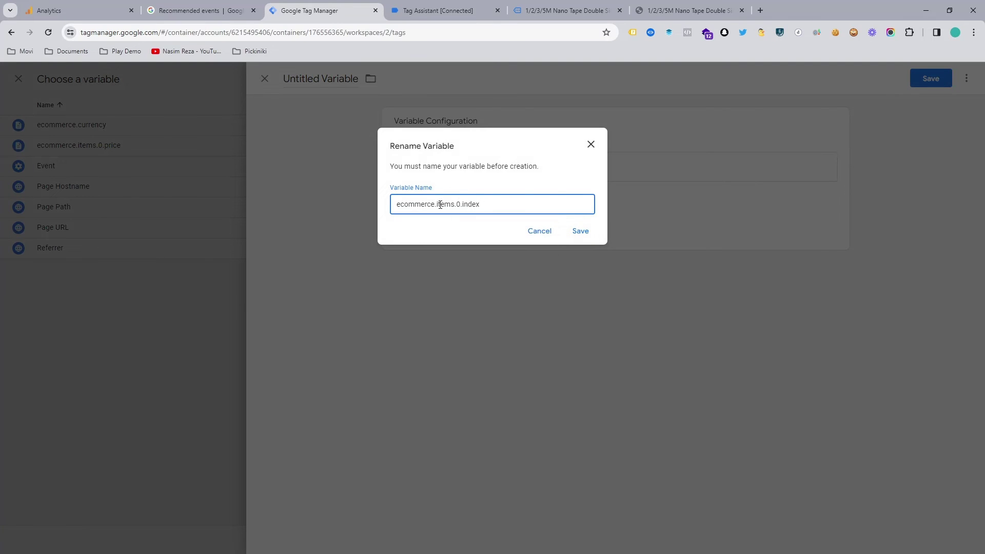
pyautogui.moveTo(454, 204); pyautogui.dragTo(480, 204)
pyautogui.press('BackSpace')
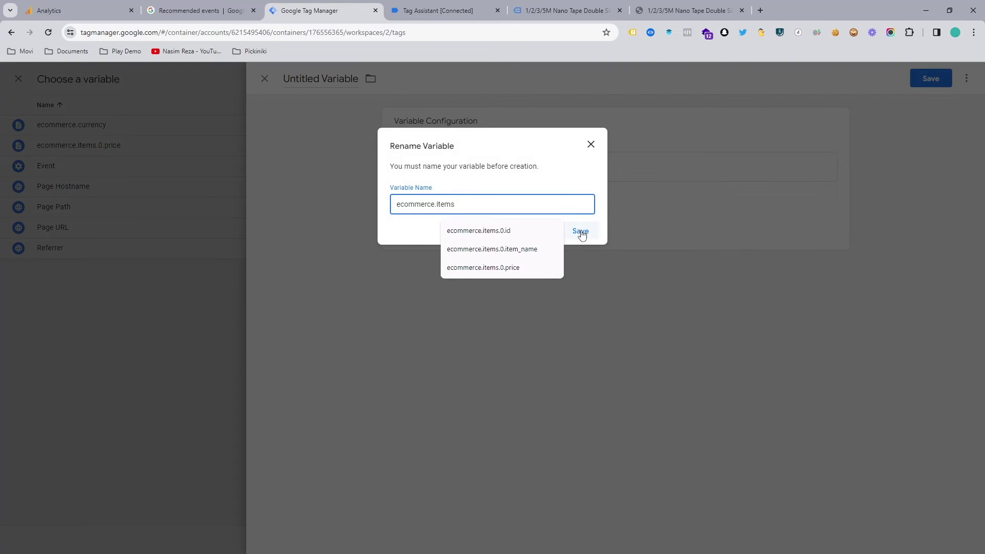
pyautogui.click(580, 231)
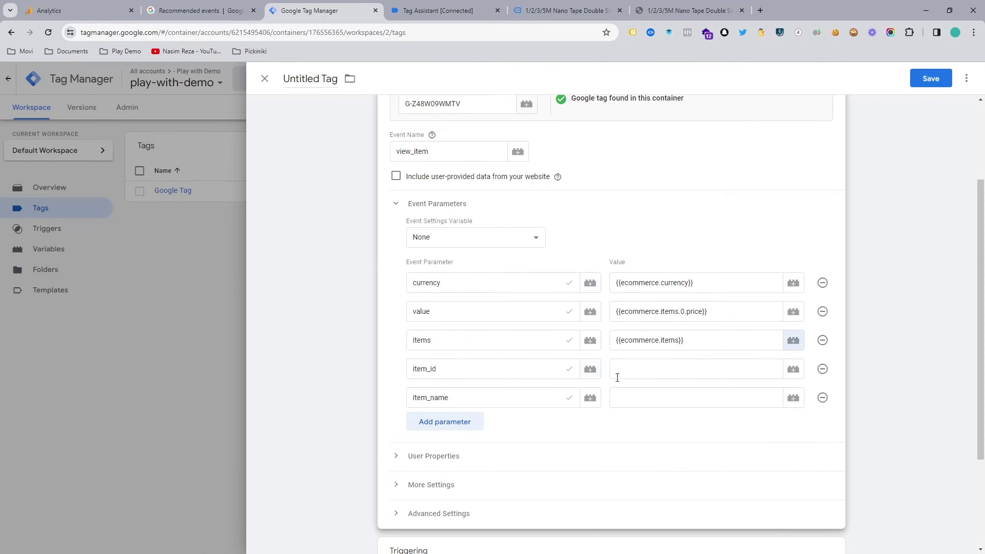
# Copy the view_item event's ecommerce.items.0.product_id key from the datalayer checker on the product page for the item_id parameter and return to Tag Manager
pyautogui.click(617, 375)
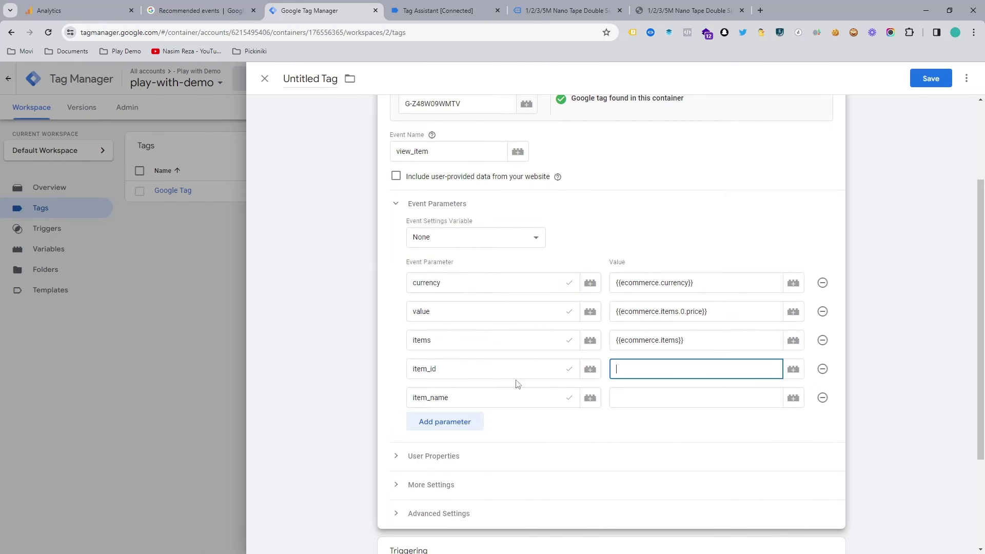
pyautogui.click(436, 10)
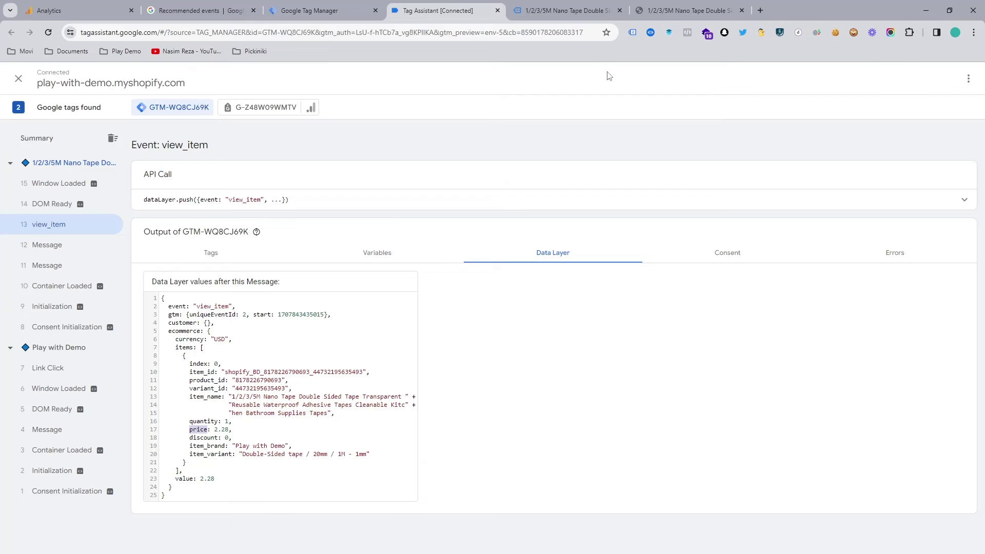
pyautogui.click(597, 12)
pyautogui.click(650, 32)
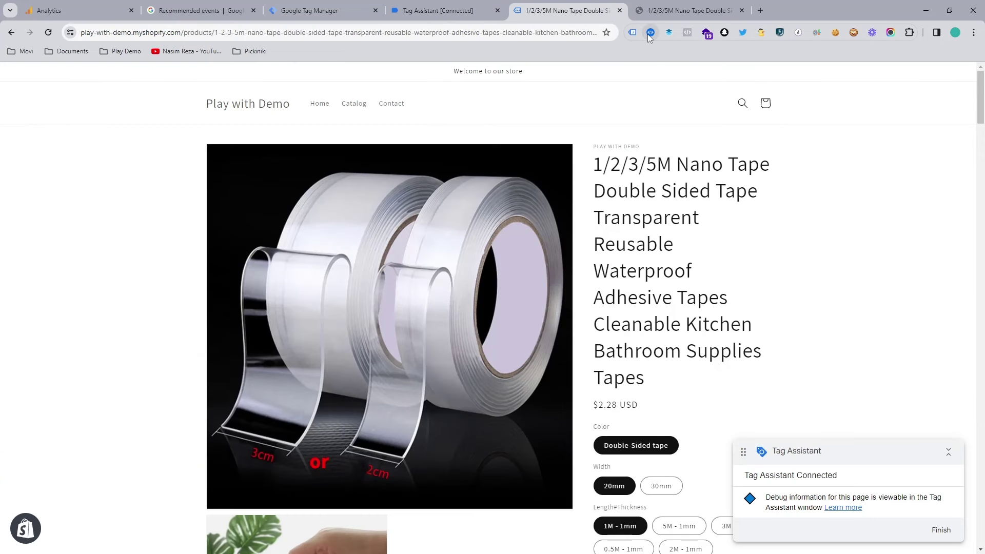
pyautogui.click(441, 129)
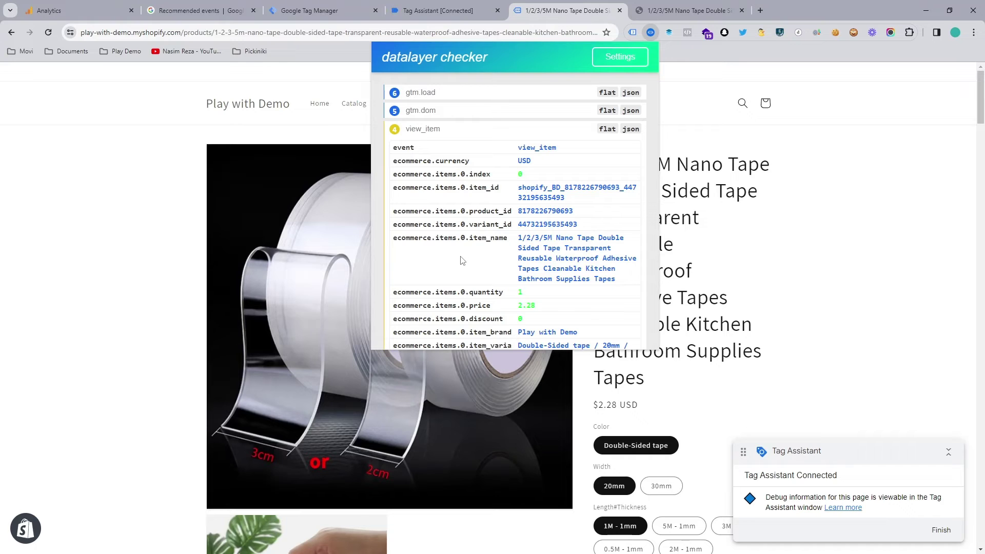
pyautogui.click(480, 211)
pyautogui.click(310, 10)
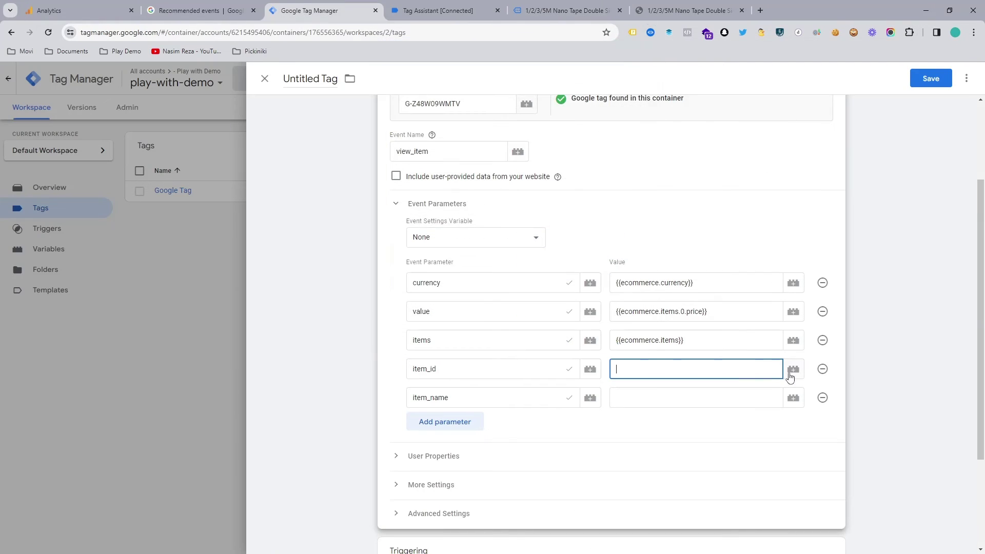
# Create a Data Layer Variable for the item_id parameter from the copied key and save it under the name ecommerce.items.0.product_id
pyautogui.click(791, 372)
pyautogui.click(965, 78)
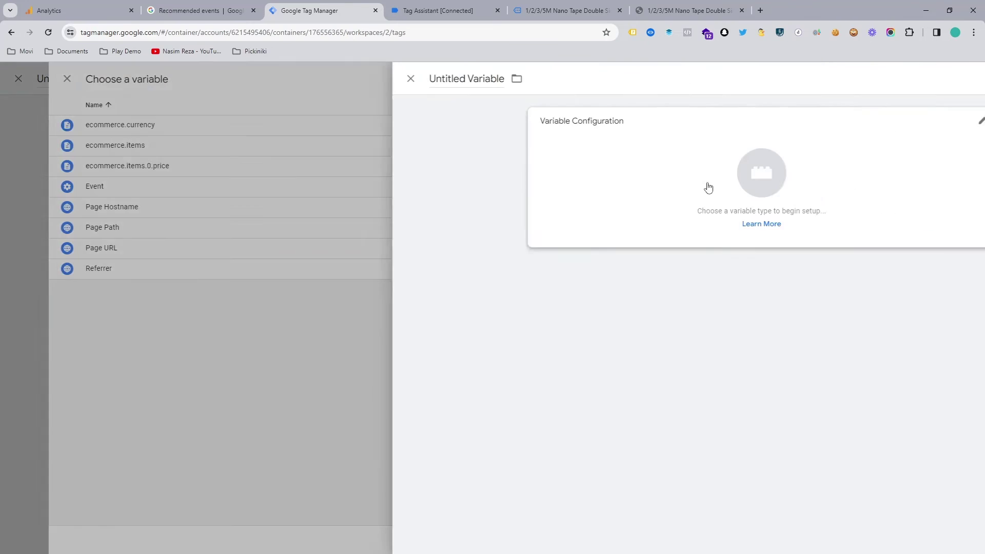
pyautogui.click(632, 177)
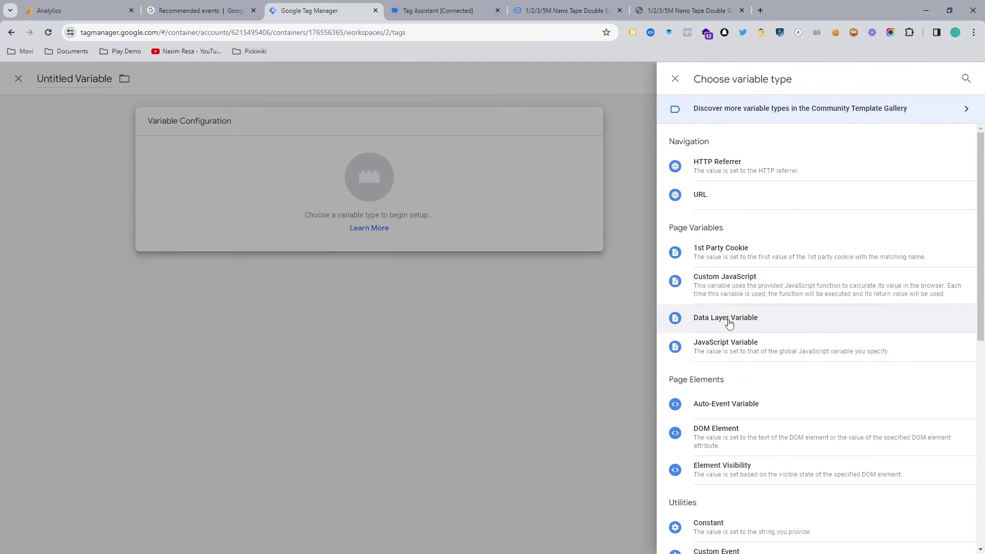
pyautogui.click(725, 318)
pyautogui.click(473, 226)
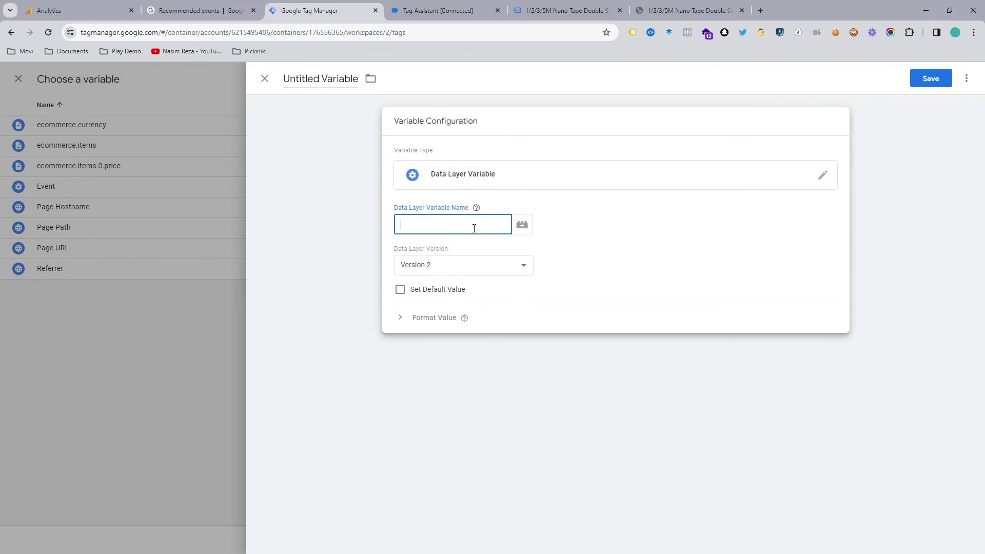
pyautogui.hotkey('ctrl', 'v')
pyautogui.click(931, 78)
pyautogui.hotkey('ctrl', 'v')
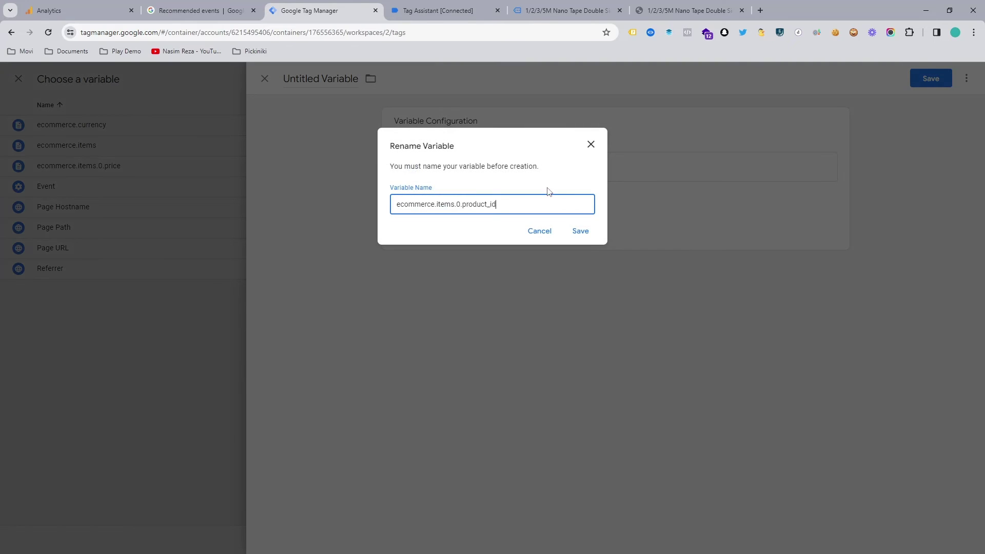
pyautogui.click(580, 233)
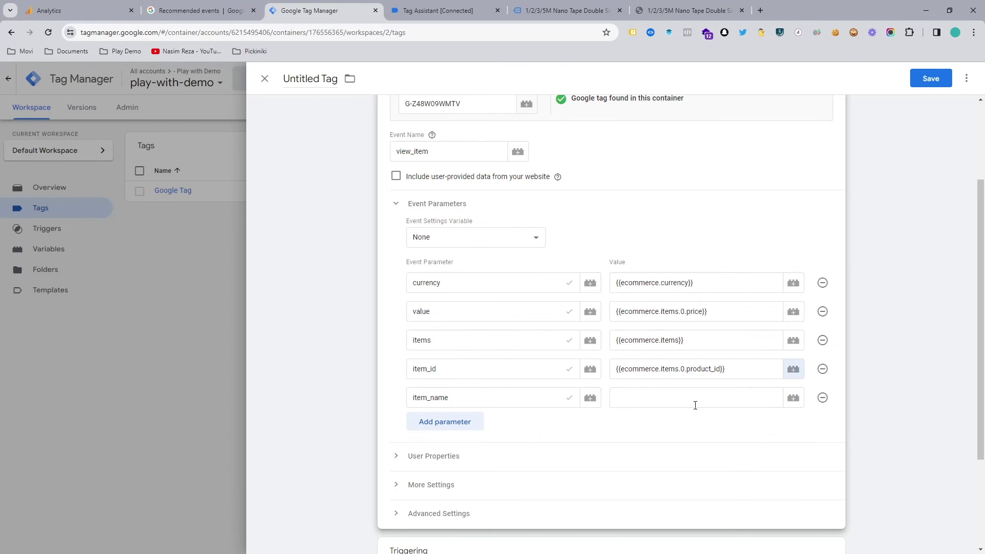
# Start a new Data Layer Variable for the item_name parameter's value
pyautogui.click(794, 397)
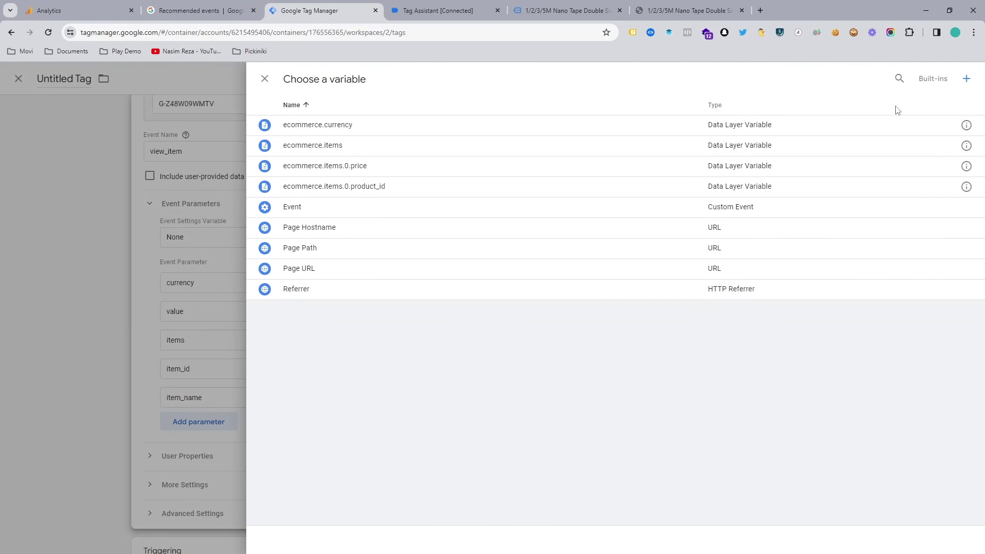
pyautogui.click(968, 81)
pyautogui.click(629, 177)
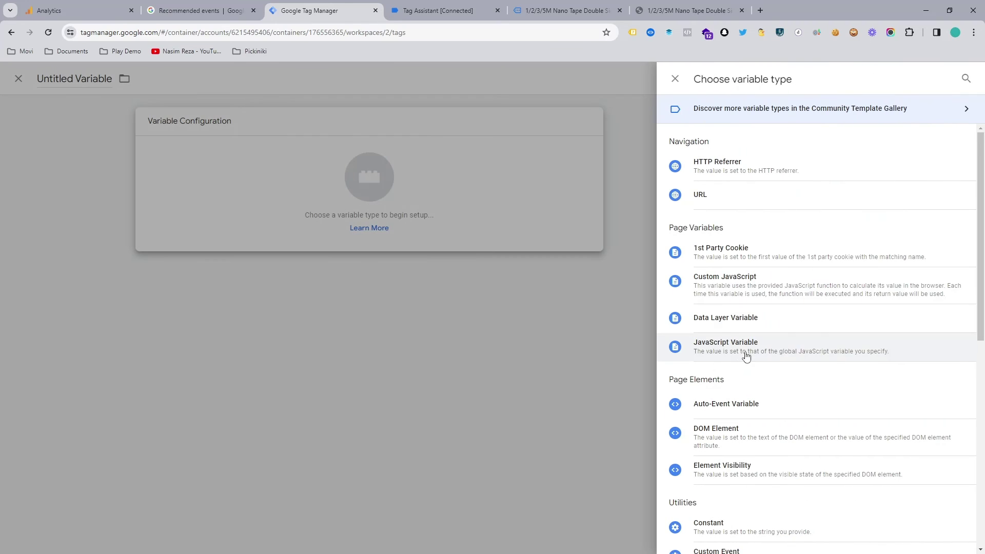
pyautogui.click(737, 319)
# Copy the view_item event's ecommerce.items.0.item_name key from the datalayer checker on the product page and return to Tag Manager
pyautogui.click(567, 7)
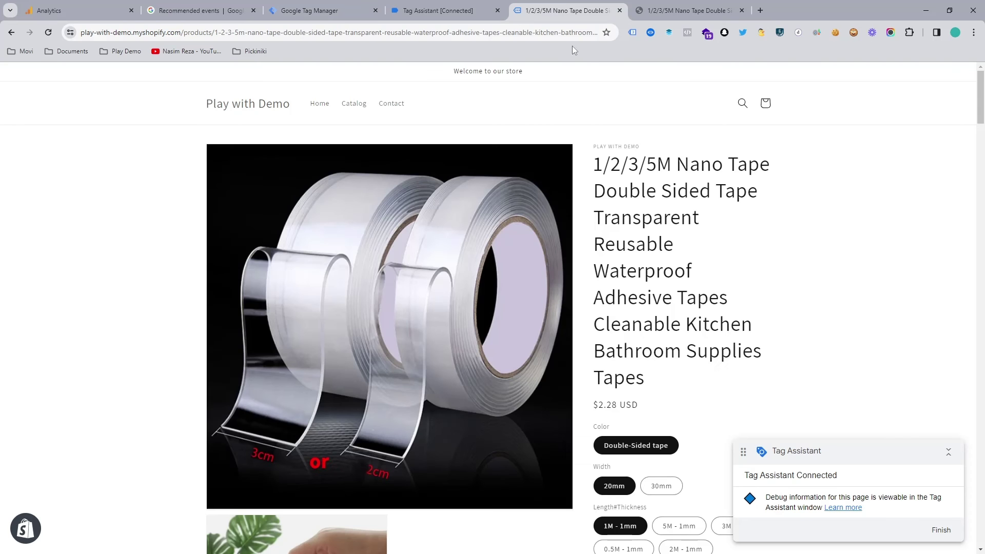
pyautogui.click(650, 33)
pyautogui.click(410, 129)
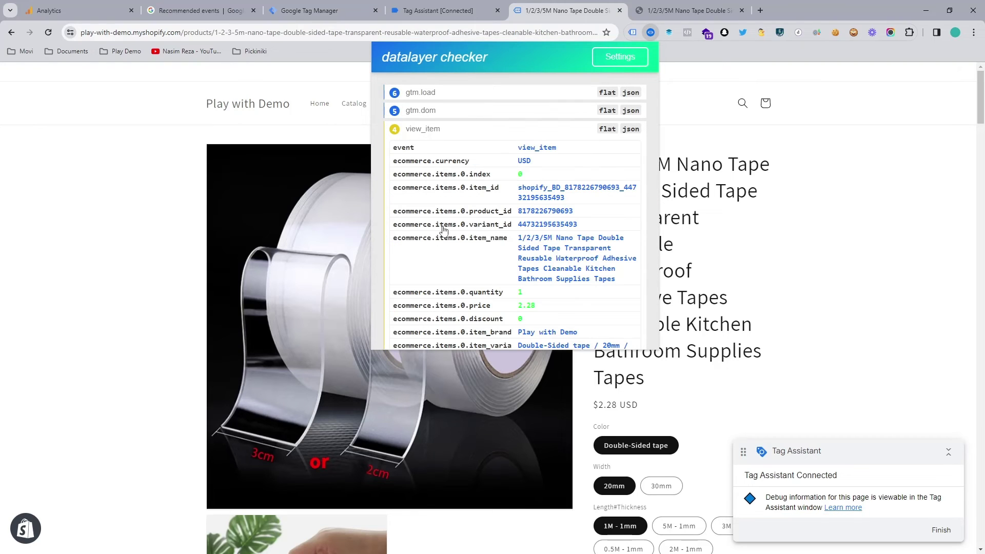
pyautogui.click(474, 249)
pyautogui.hotkey('ctrl', '3')
# Use the copied key as data layer variable name and save the variable under the name ecommerce.items.0.item_name
pyautogui.click(504, 228)
pyautogui.hotkey('ctrl', 'v')
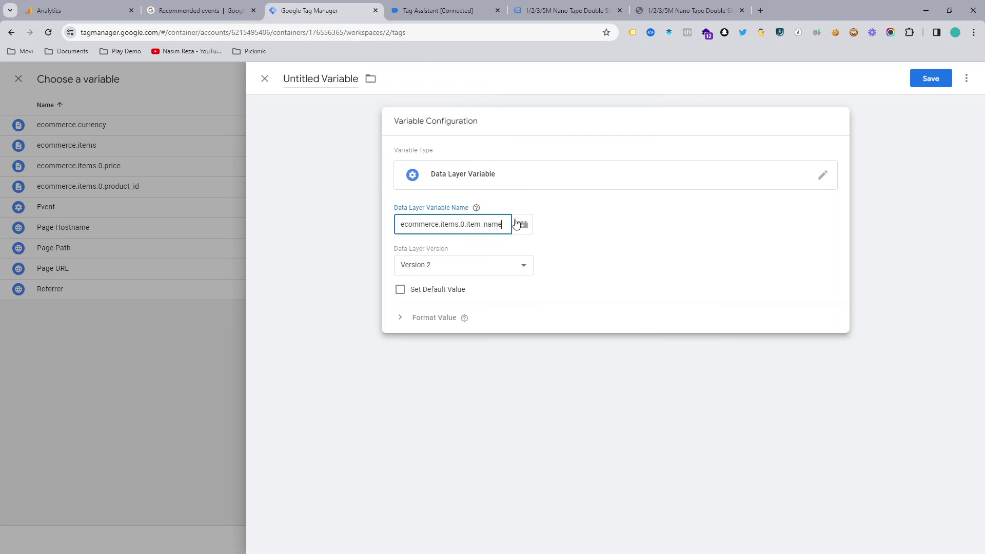
pyautogui.click(932, 77)
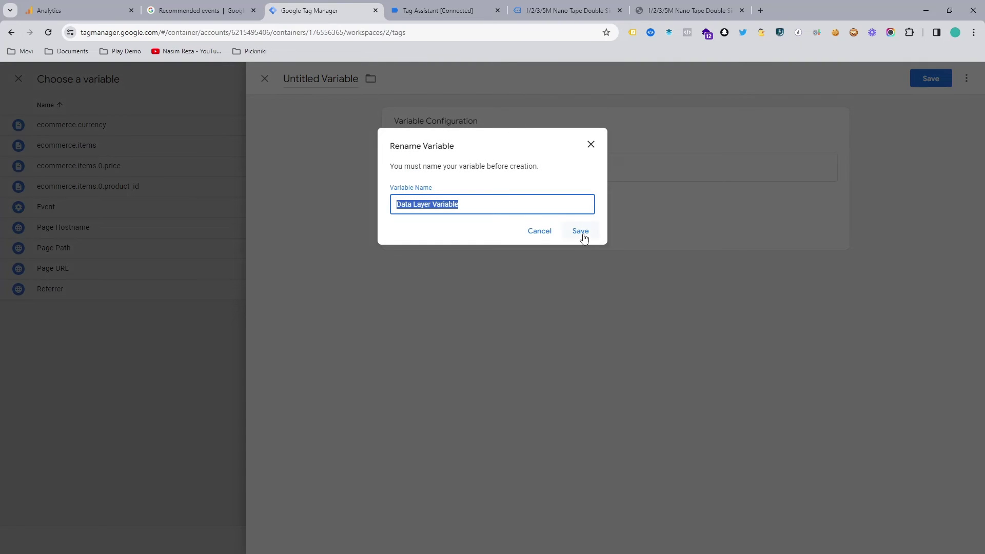
pyautogui.write('ecommerce.items.0.item_name')
pyautogui.click(571, 232)
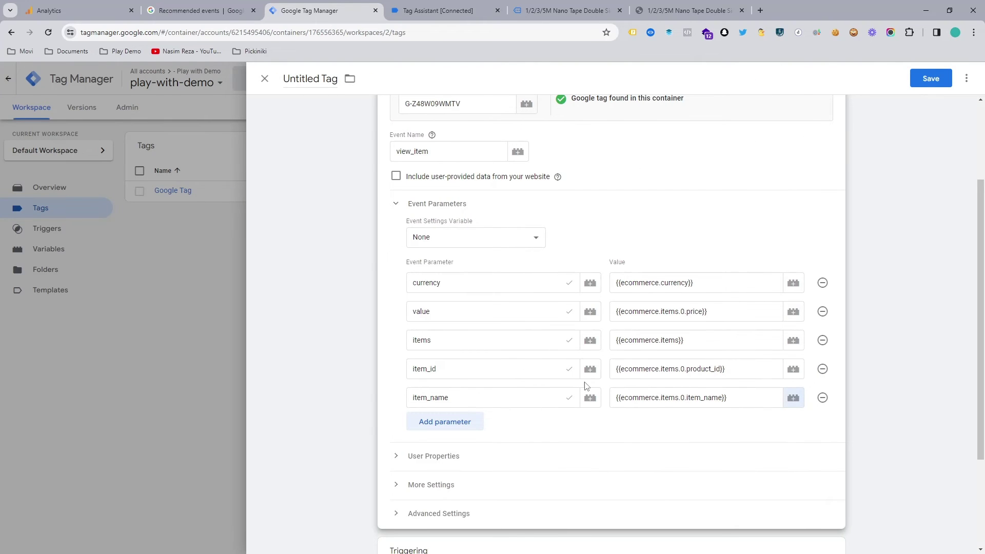
# Create a new trigger of type Custom Event for the view_item tag
pyautogui.scroll(2, 565, 400)
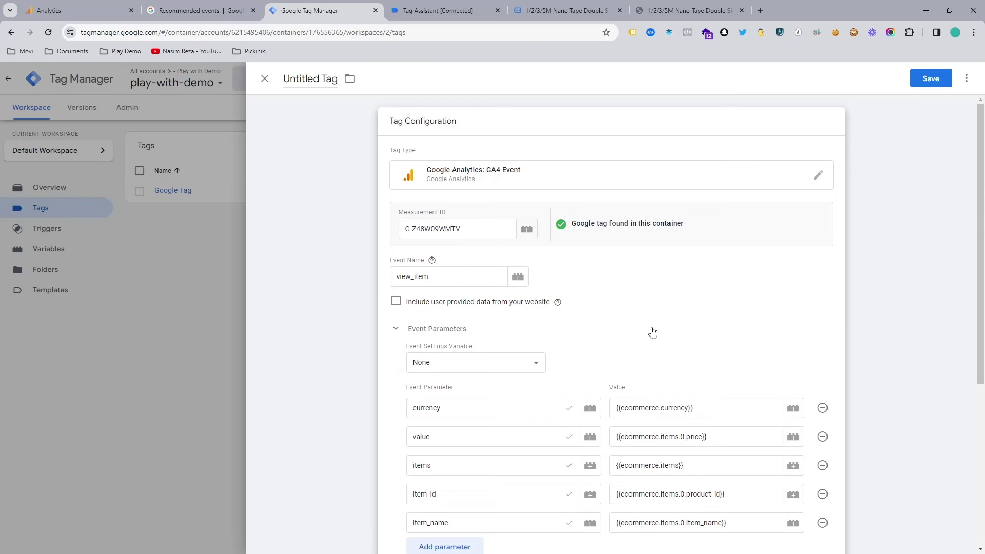
pyautogui.scroll(-5, 658, 313)
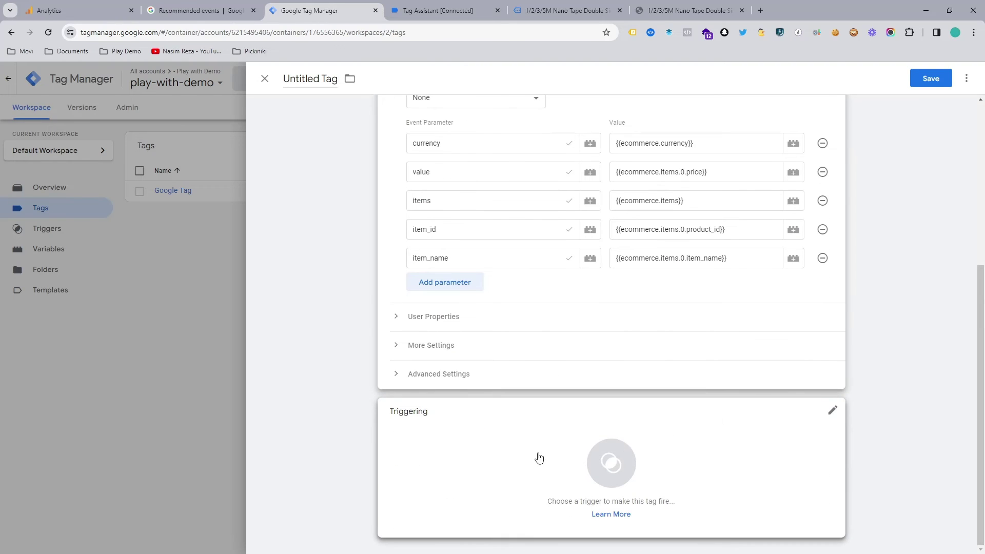
pyautogui.click(506, 461)
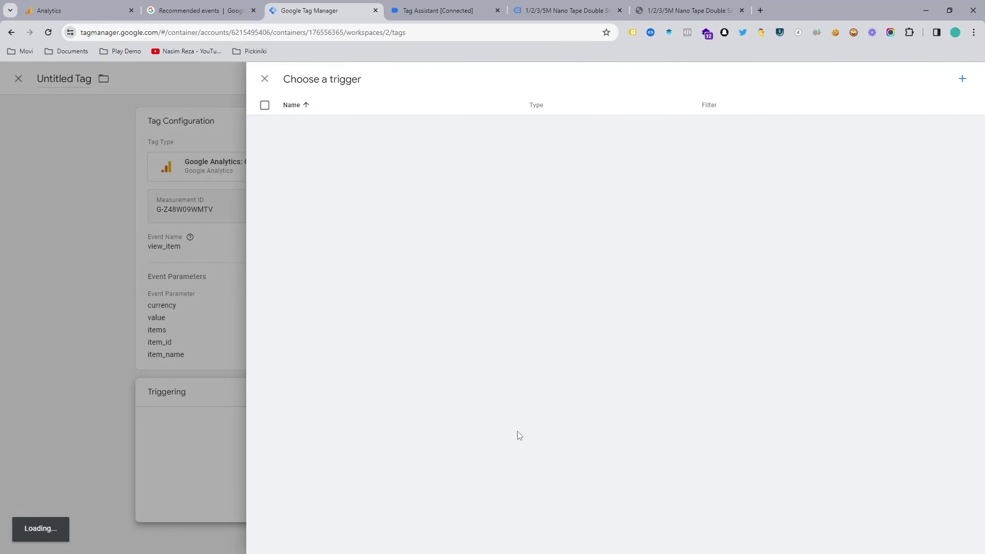
pyautogui.click(961, 80)
pyautogui.click(541, 185)
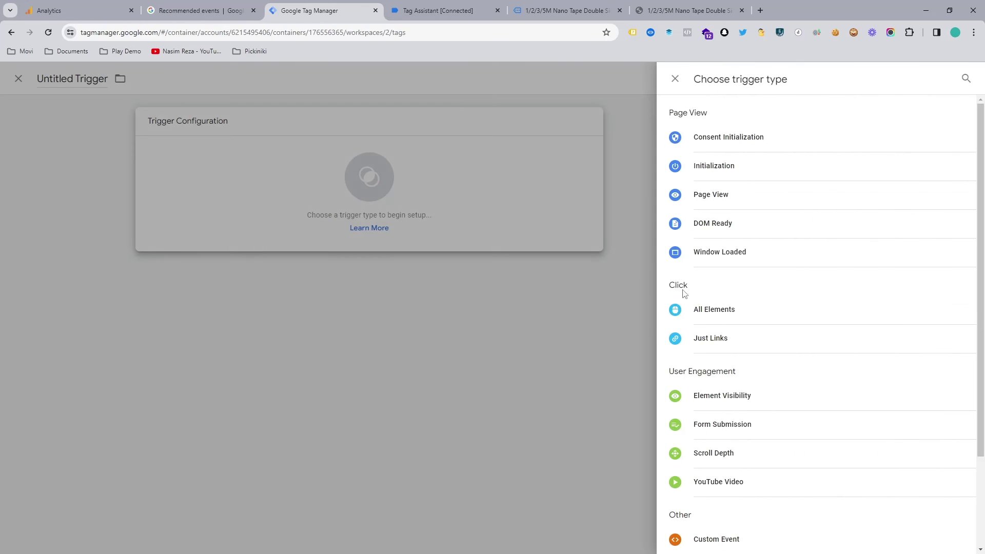
pyautogui.scroll(-2, 710, 539)
pyautogui.scroll(2, 729, 449)
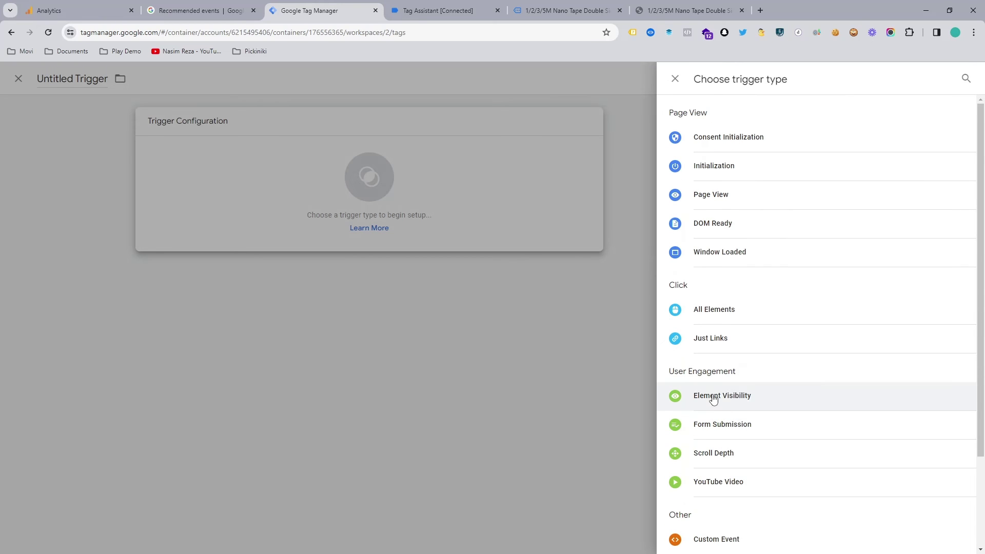
pyautogui.click(716, 540)
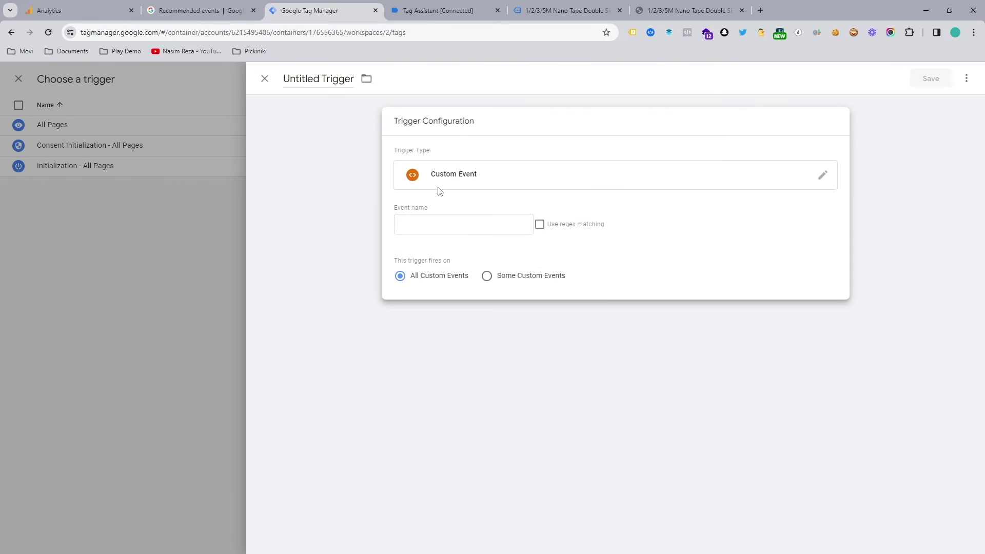
# Check the event name in Tag Assistant and set the custom event trigger's event name to view_item
pyautogui.click(445, 6)
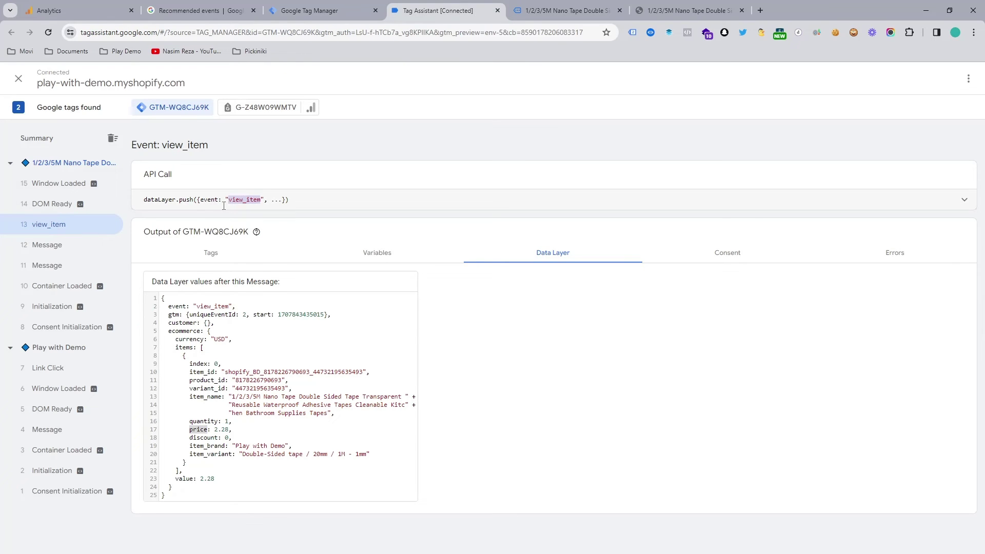
pyautogui.click(205, 10)
pyautogui.click(308, 10)
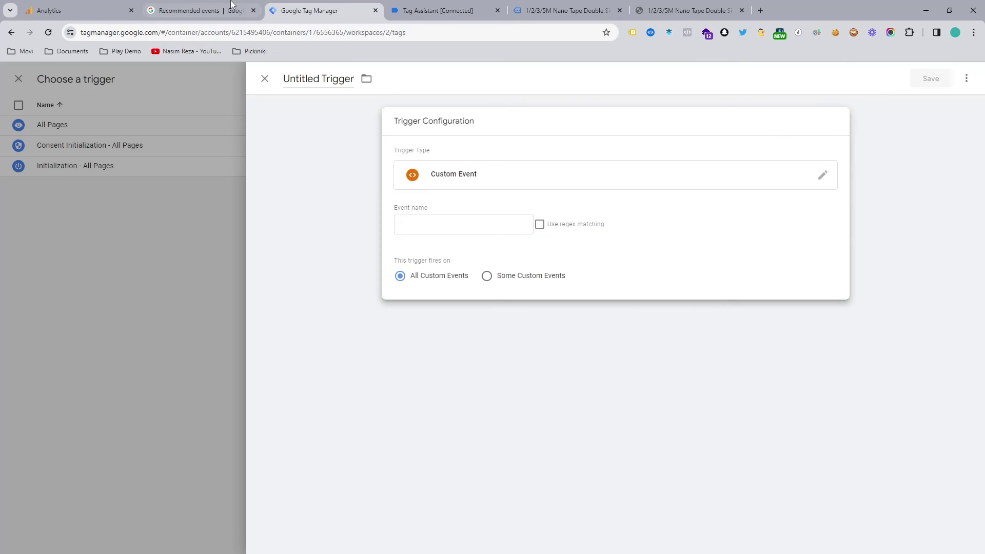
pyautogui.click(460, 220)
pyautogui.write('view_item')
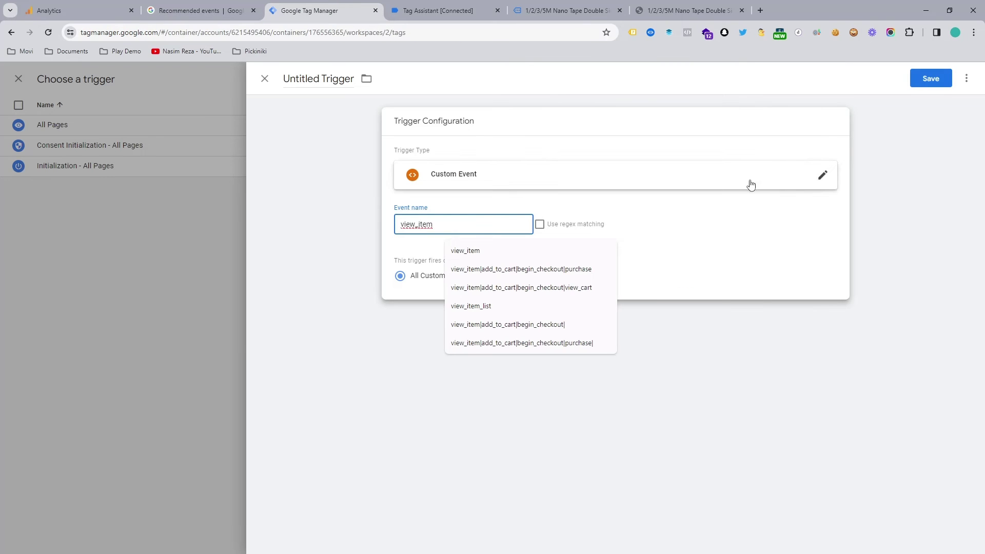
pyautogui.click(704, 230)
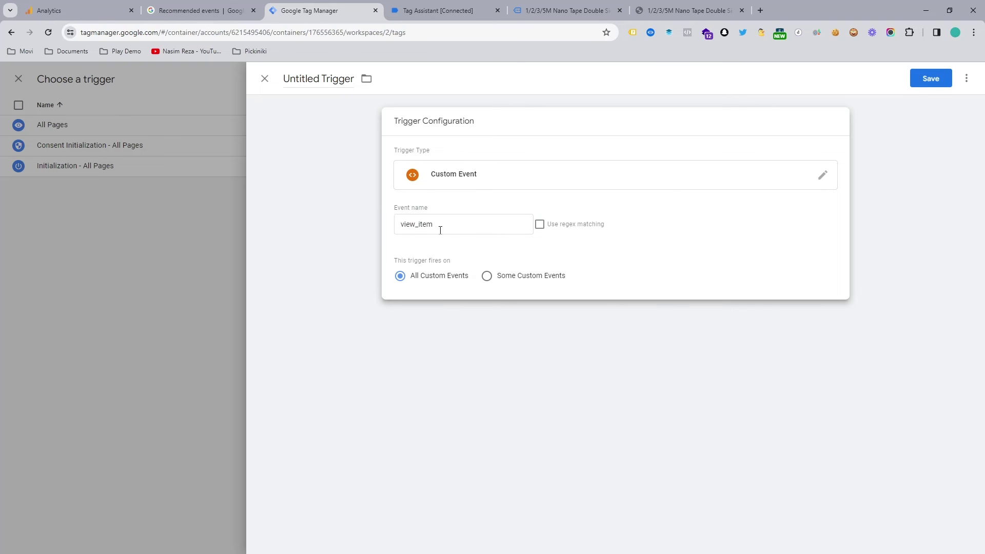
# Save the custom event trigger under the name view_item
pyautogui.click(930, 78)
pyautogui.write('view_item')
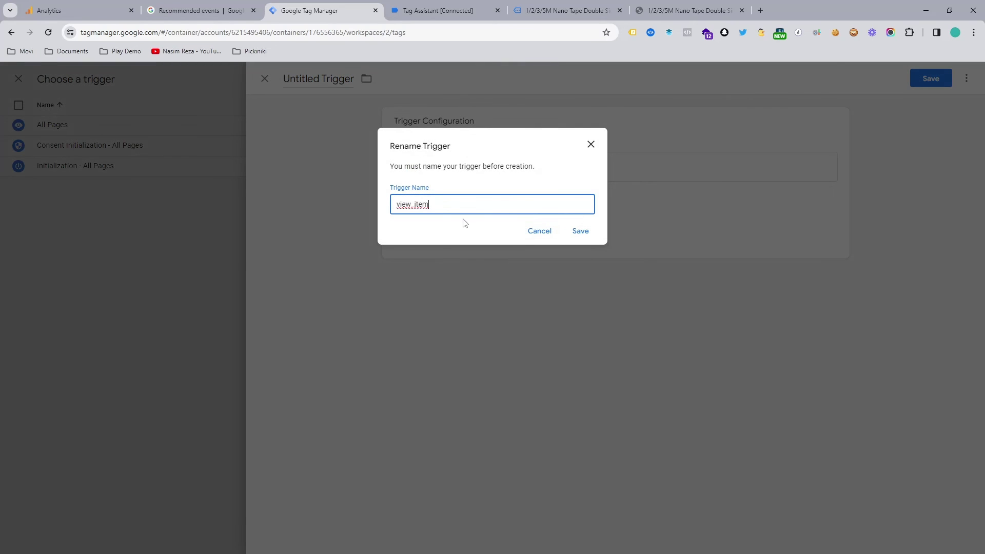
pyautogui.click(580, 231)
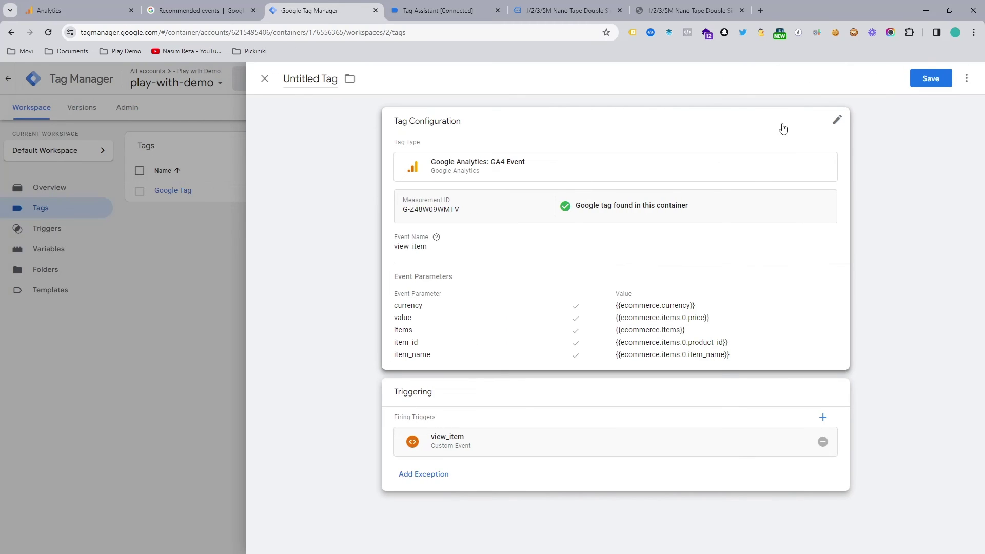
# Save the tag under the name Google Analytics GA4 Event - view_item
pyautogui.click(931, 78)
pyautogui.click(496, 204)
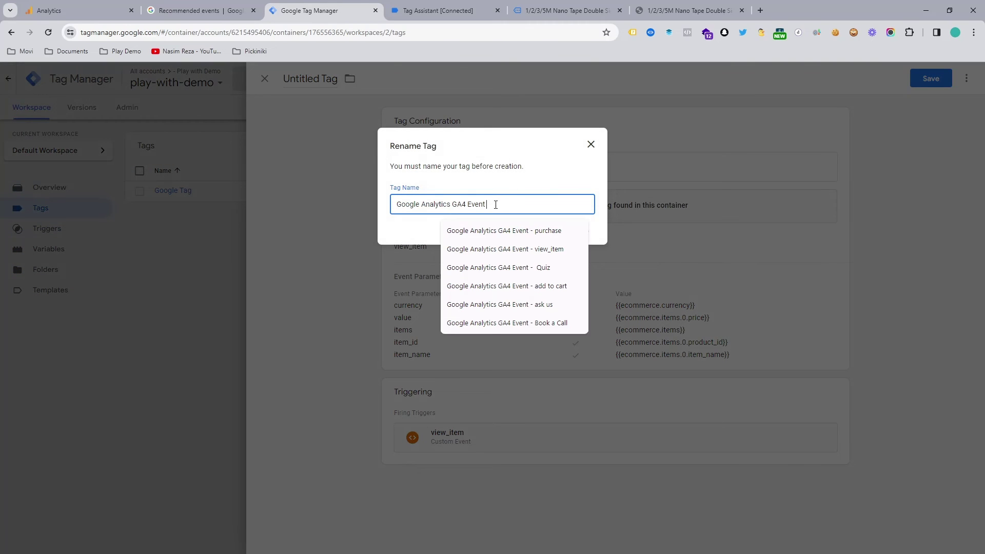
pyautogui.write('view_item')
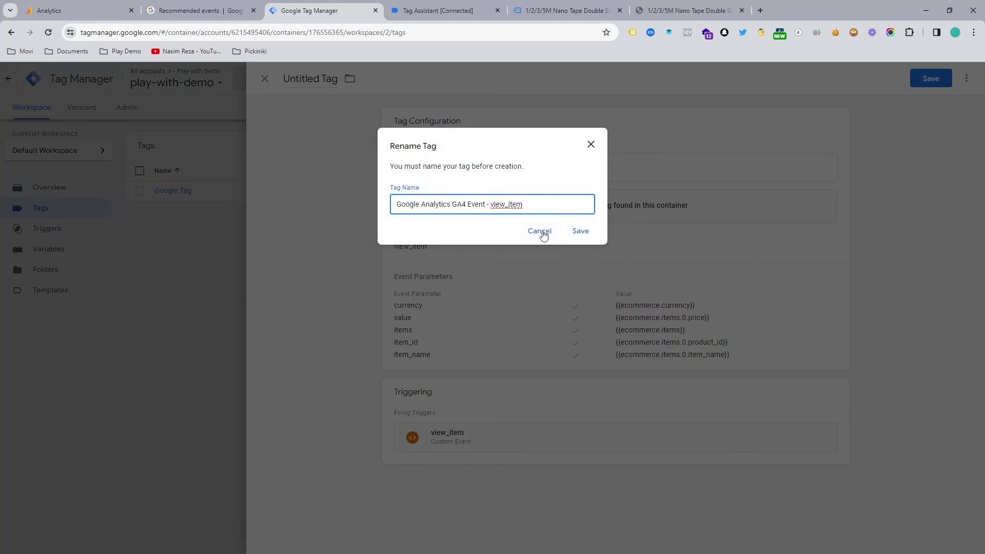
pyautogui.click(580, 231)
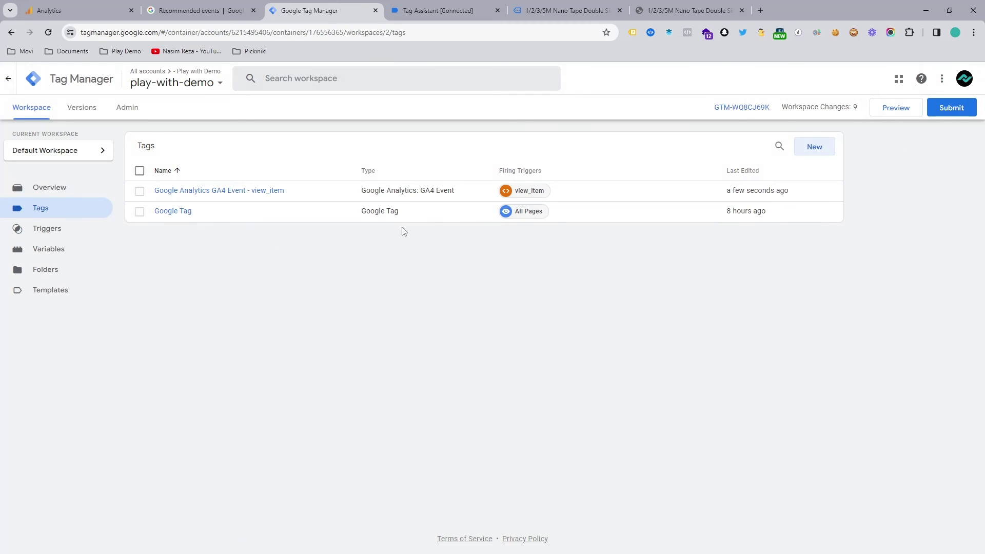
# Preview the container on the demo store and open the 3A USB Type C Cable product page from the featured products
pyautogui.click(896, 107)
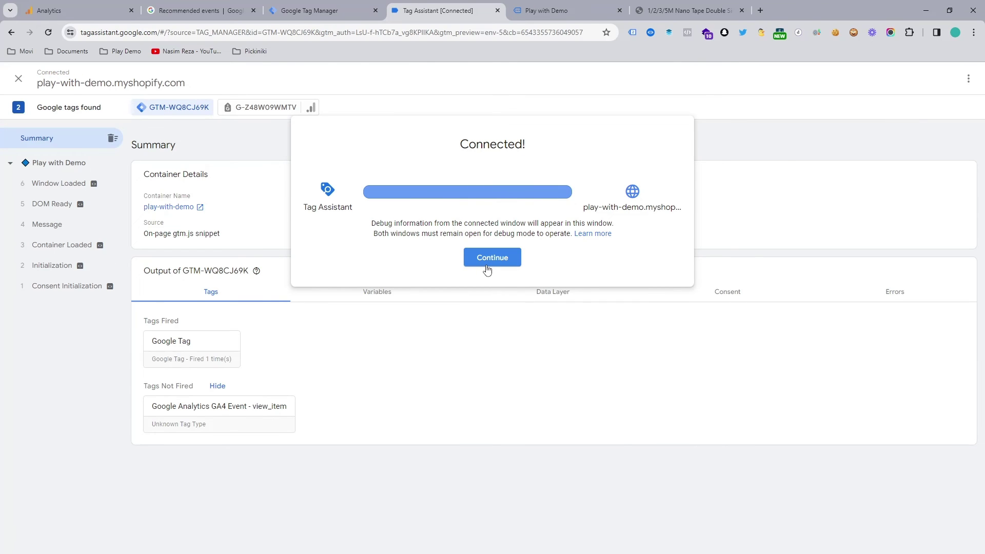
pyautogui.click(487, 269)
pyautogui.click(564, 6)
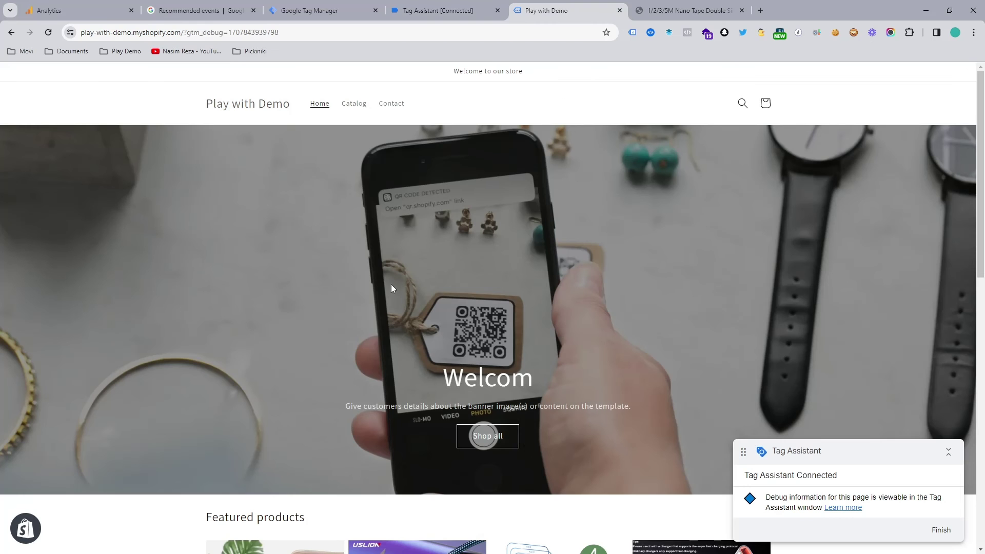
pyautogui.scroll(-8, 391, 284)
pyautogui.click(418, 198)
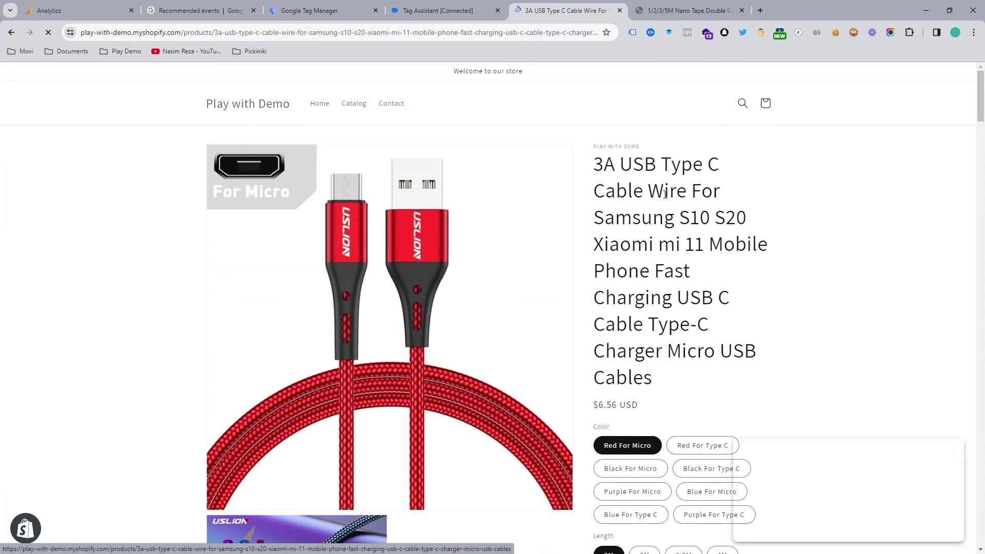
# In Tag Assistant, inspect the view_item event's fired tags and the details of the Google Analytics GA4 Event - view_item tag
pyautogui.click(436, 10)
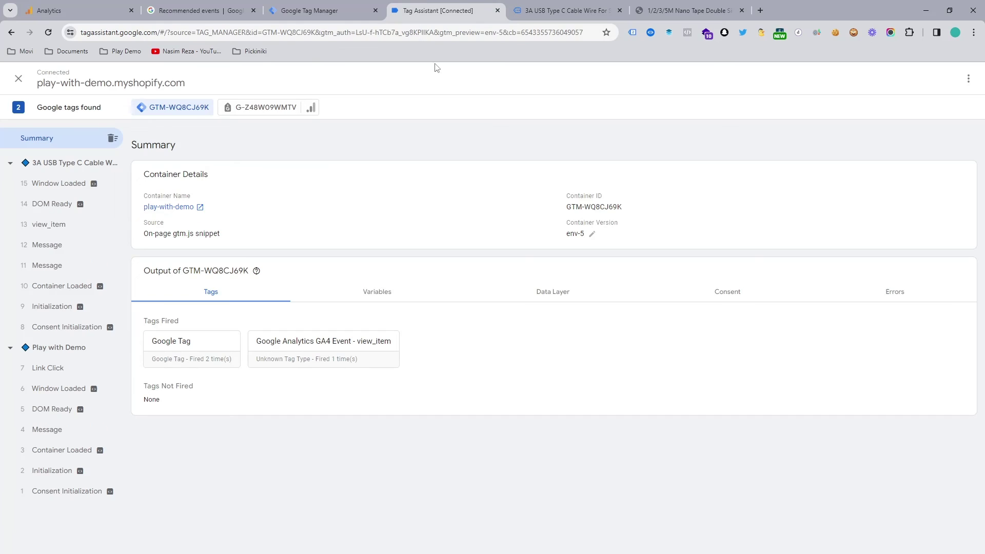
pyautogui.click(46, 232)
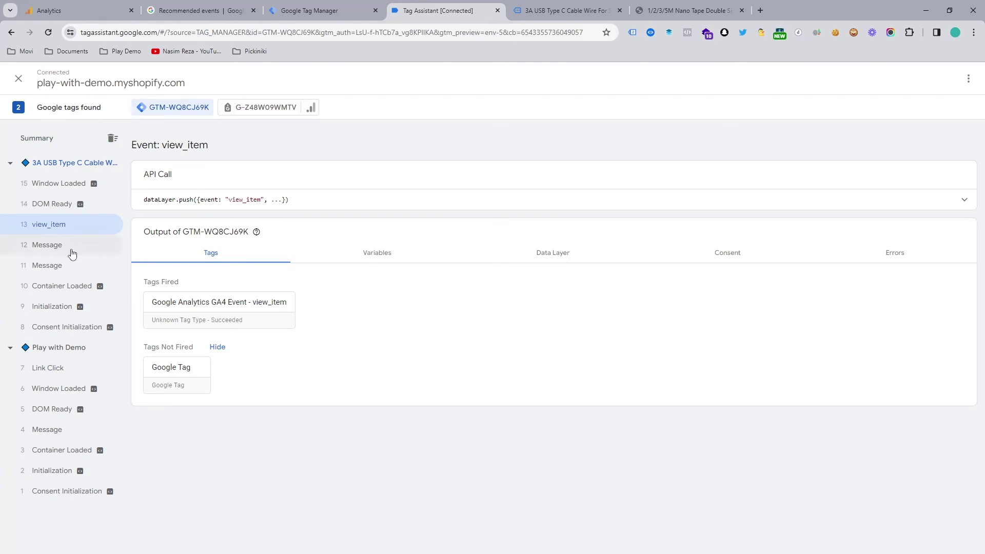
pyautogui.click(223, 319)
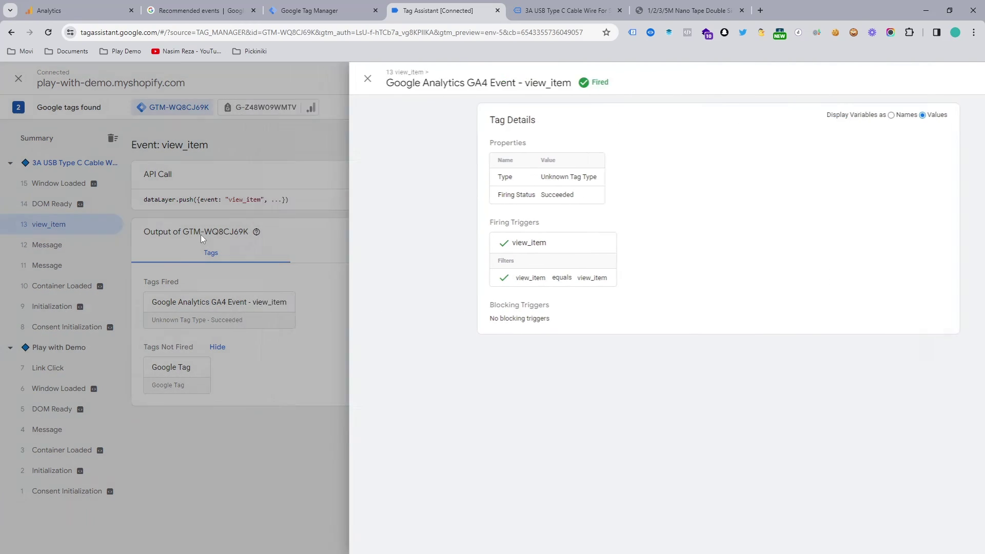
pyautogui.click(201, 235)
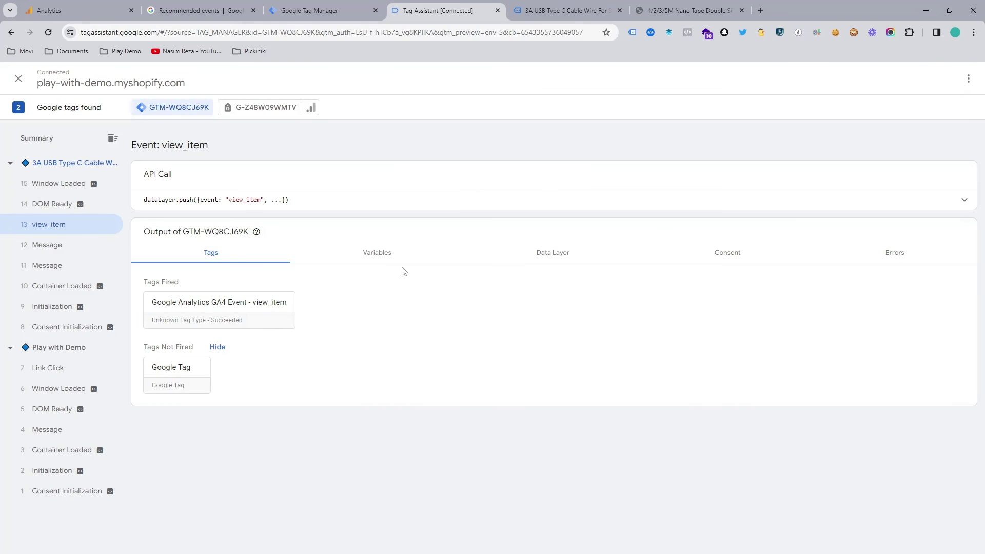
# Examine the view_item event's variable values, including ecommerce.currency, ecommerce.items, item_name, price and product_id
pyautogui.click(375, 260)
pyautogui.scroll(-2, 214, 293)
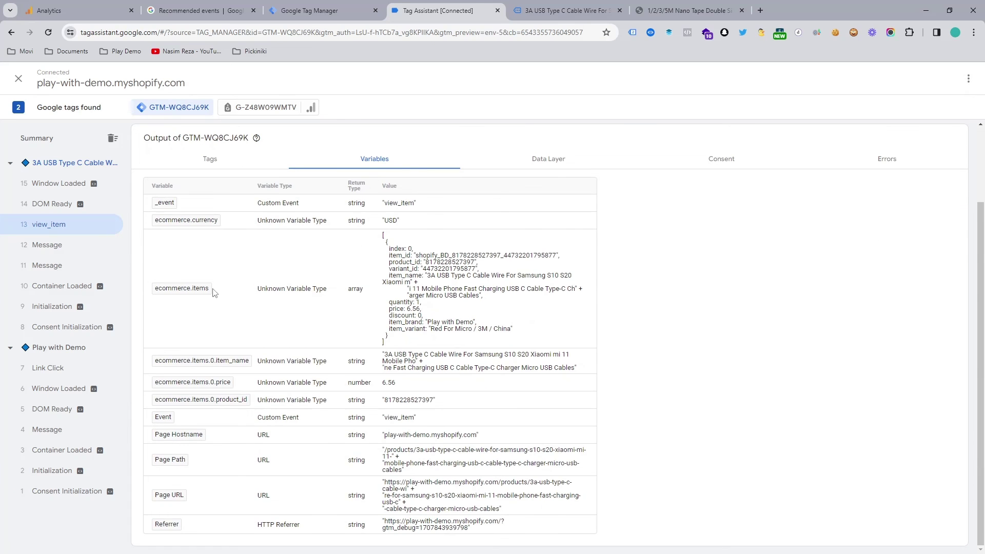
pyautogui.moveTo(404, 251); pyautogui.dragTo(452, 310)
pyautogui.moveTo(371, 228); pyautogui.dragTo(431, 227)
pyautogui.moveTo(400, 385); pyautogui.dragTo(320, 383)
pyautogui.moveTo(440, 407); pyautogui.dragTo(213, 316)
pyautogui.moveTo(172, 249); pyautogui.dragTo(160, 226)
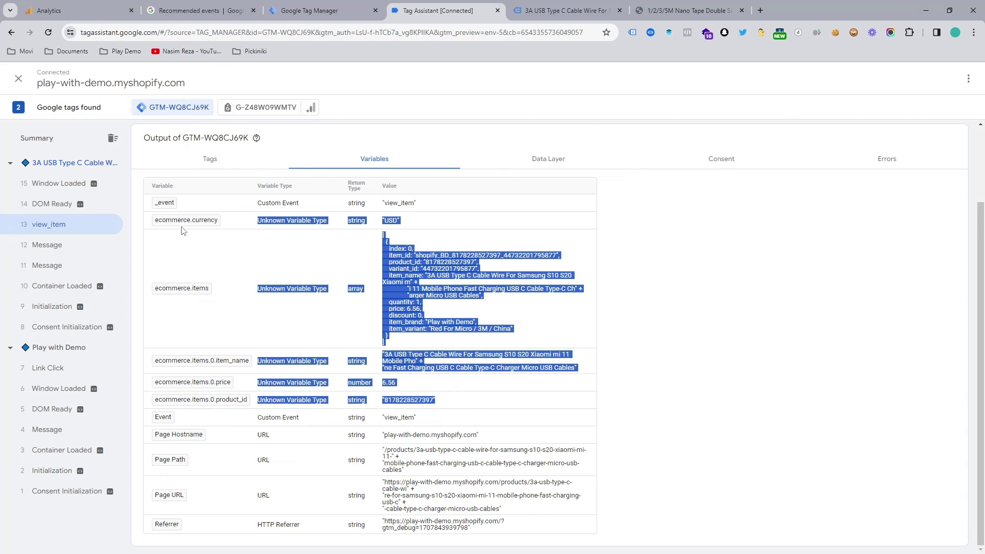
pyautogui.moveTo(148, 223); pyautogui.dragTo(487, 422)
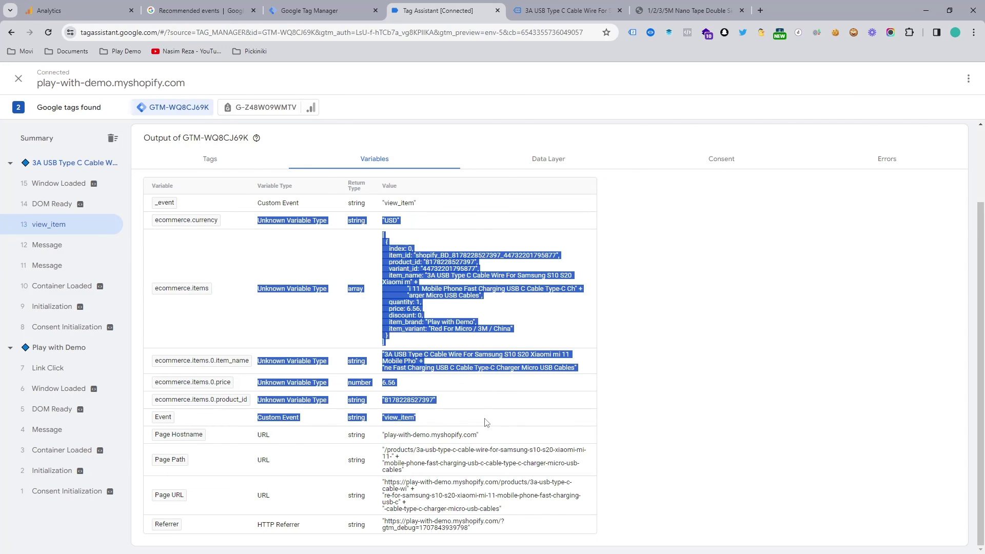
pyautogui.click(447, 395)
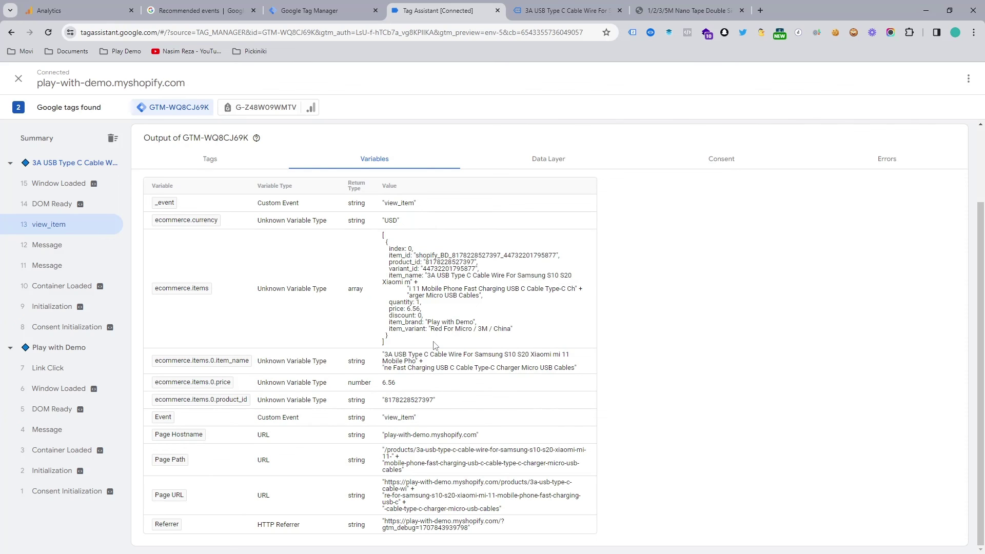
# Switch to Google Analytics, leave the web stream details and open the Realtime overview report for the demo test property
pyautogui.click(104, 5)
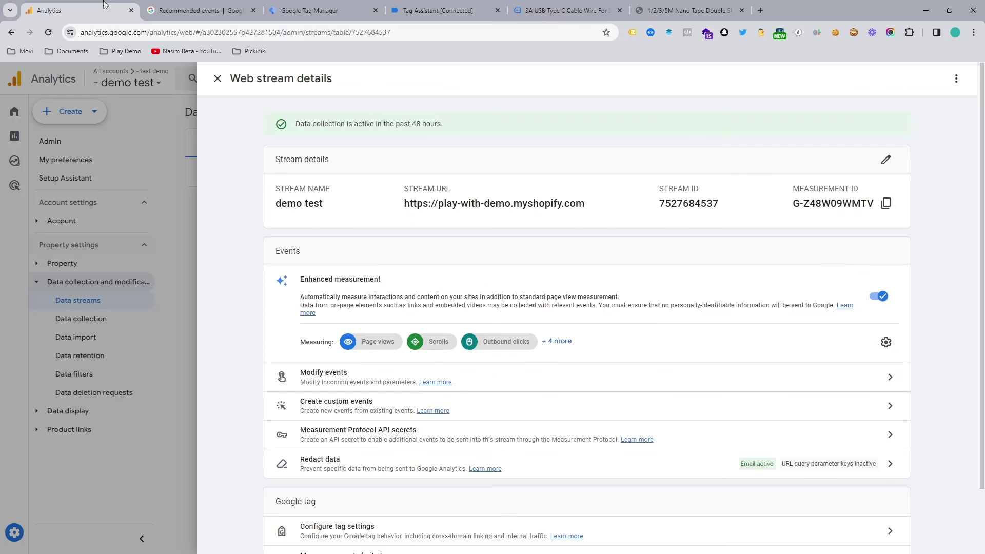
pyautogui.click(138, 211)
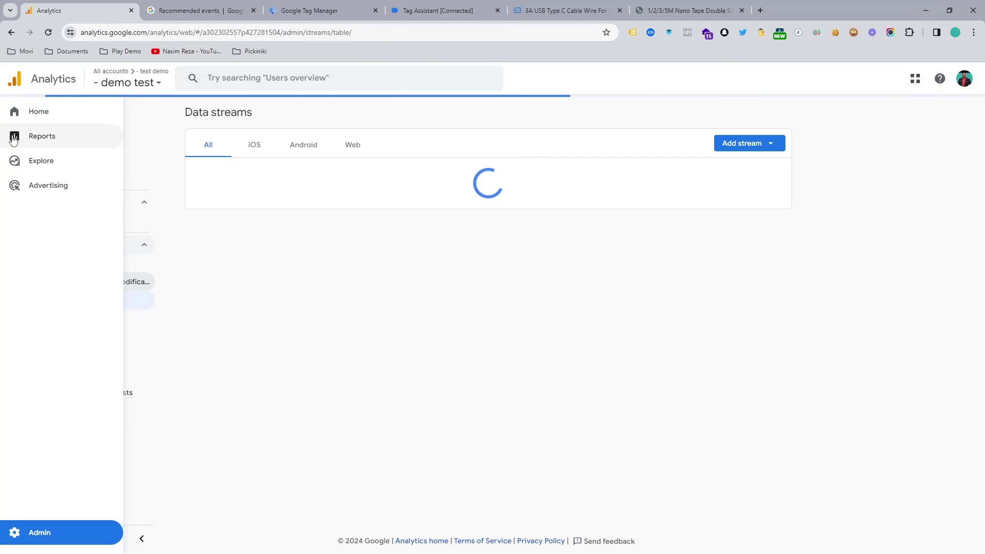
pyautogui.click(14, 136)
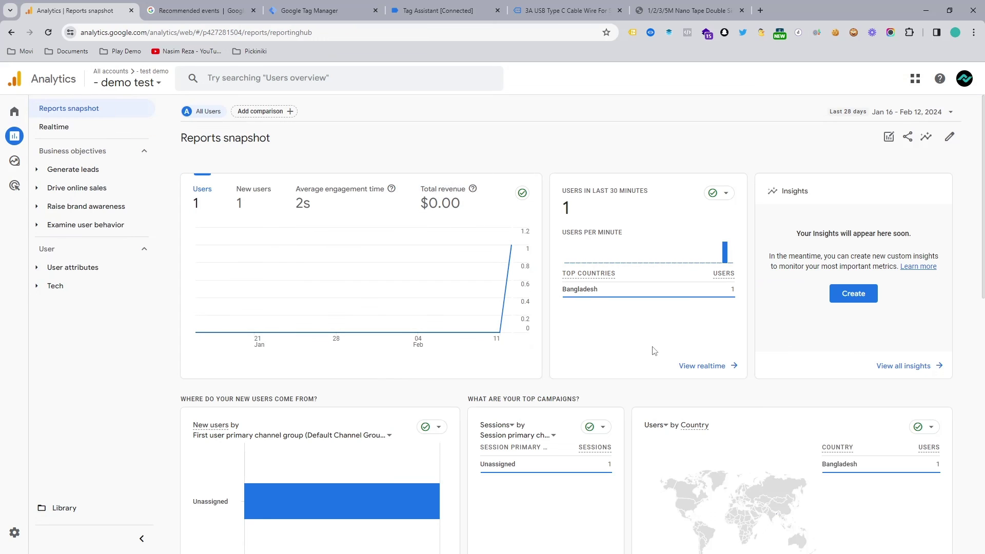
pyautogui.click(85, 128)
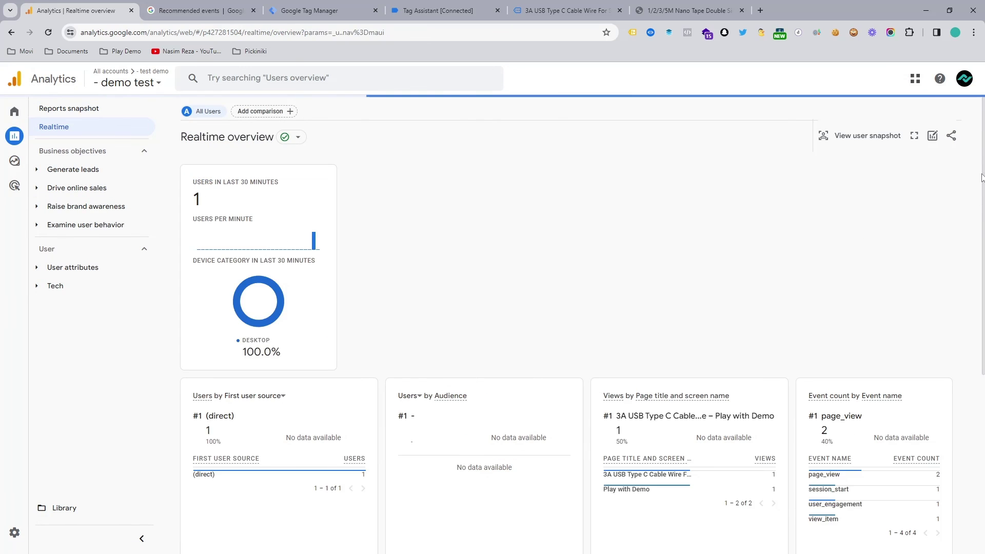
# In the event count by event name card, look through all parameters of the view_item event and return to the event list
pyautogui.scroll(-6, 825, 256)
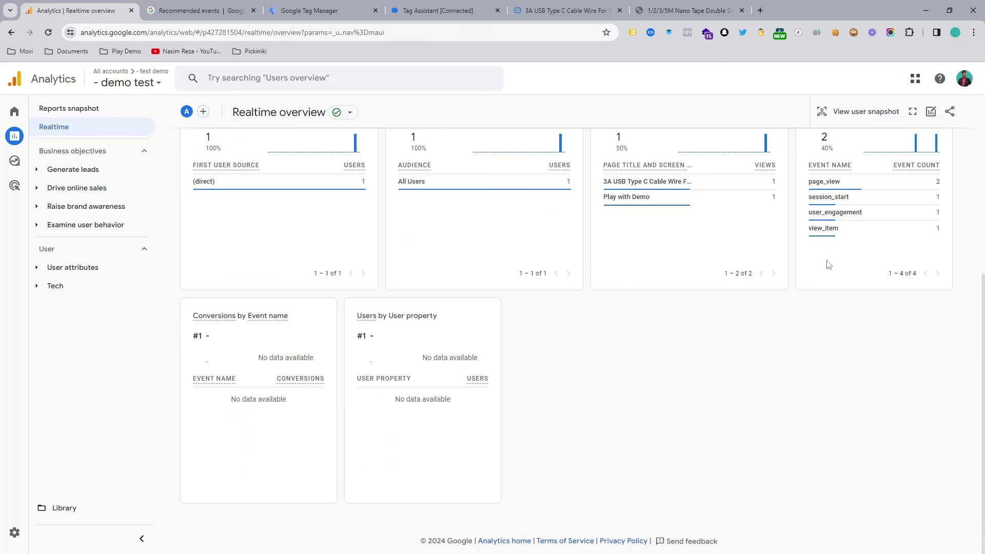
pyautogui.click(823, 230)
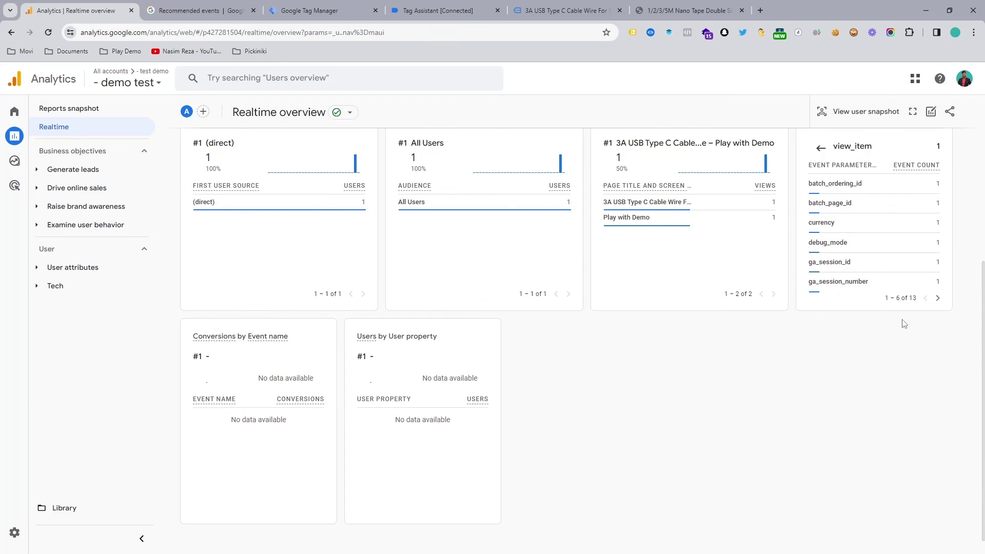
pyautogui.click(939, 299)
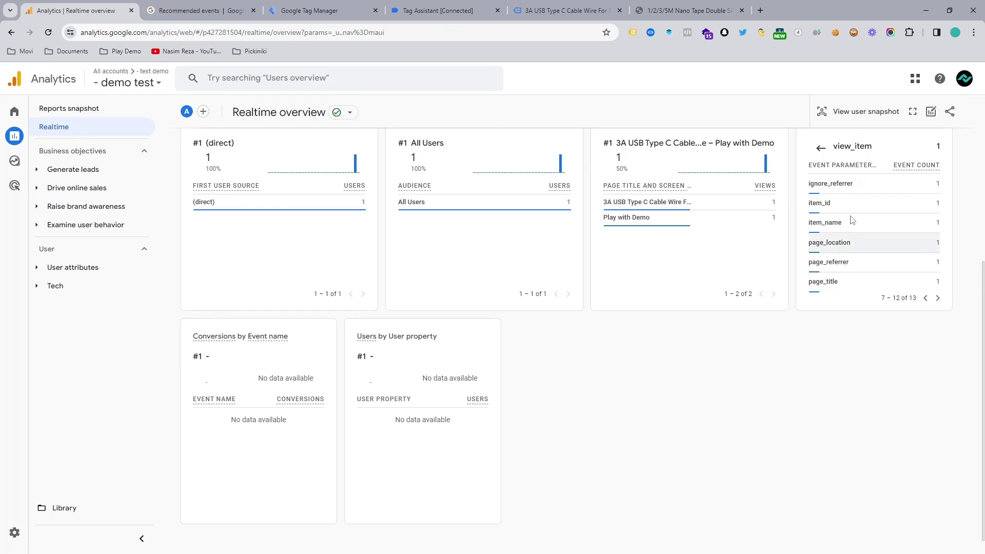
pyautogui.click(939, 298)
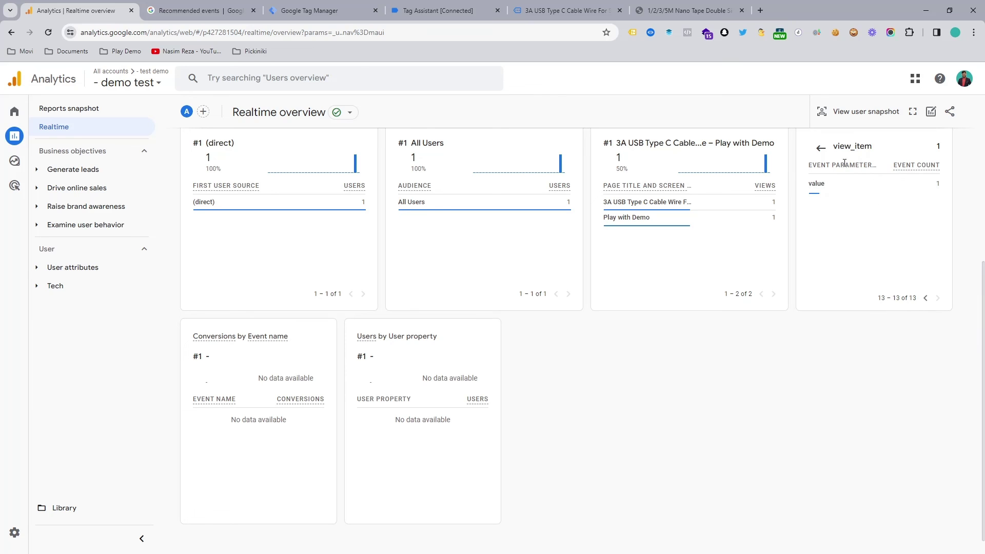
pyautogui.click(821, 148)
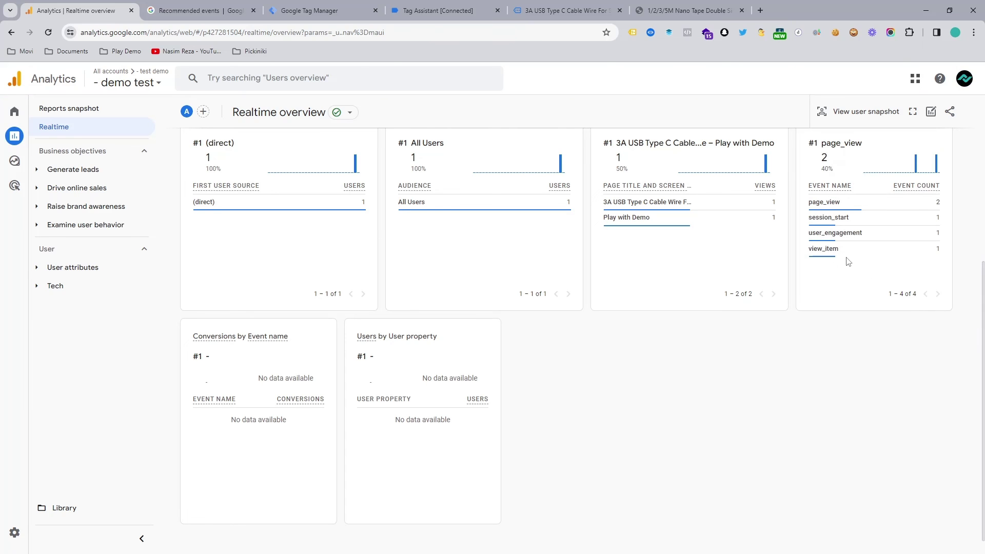